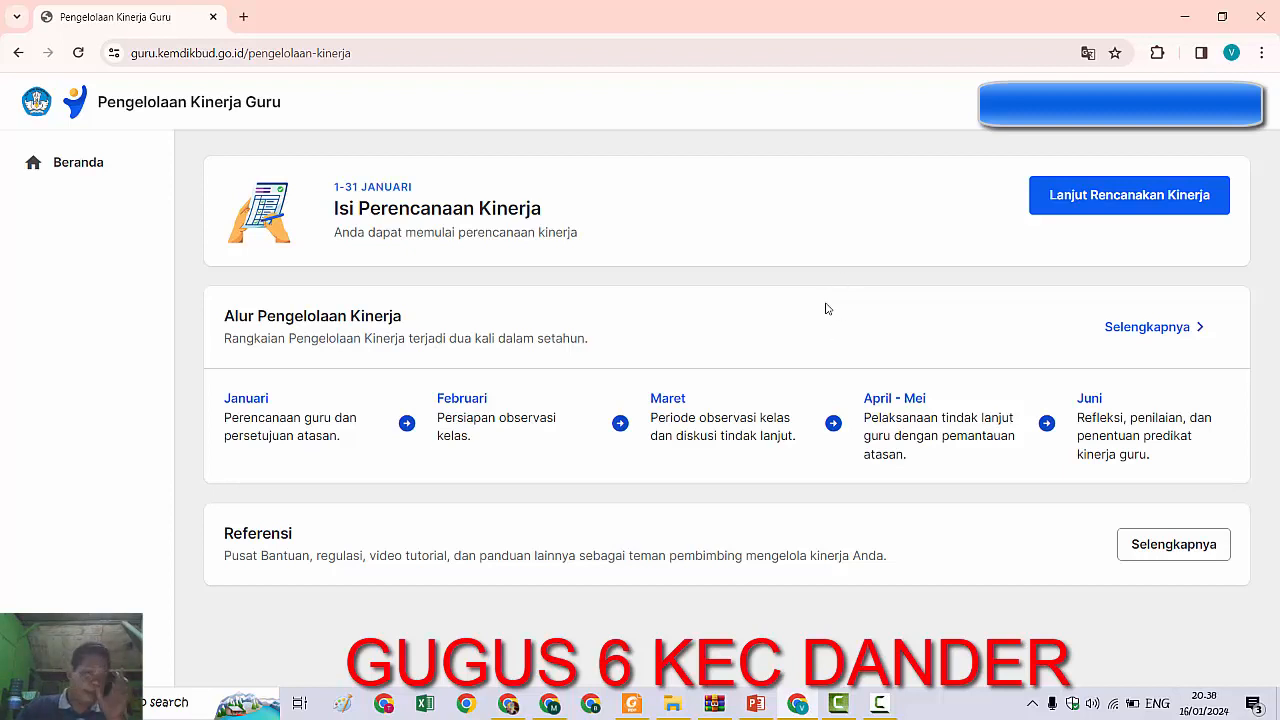
Check the performance-planning approval status and the January stage description in the other Chrome profile's window, and return to the first window.
{"action": "left_click", "coordinate": [549, 704]}
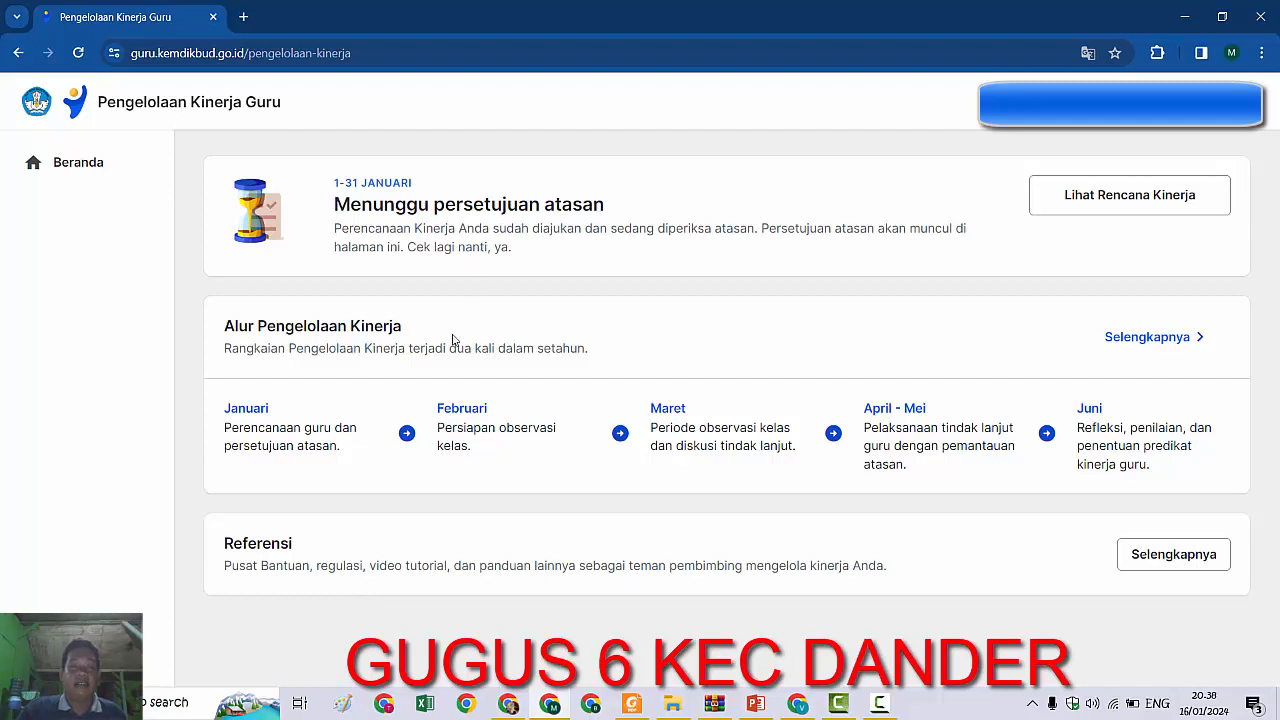
{"action": "left_click_drag", "start_coordinate": [226, 427], "coordinate": [360, 449]}
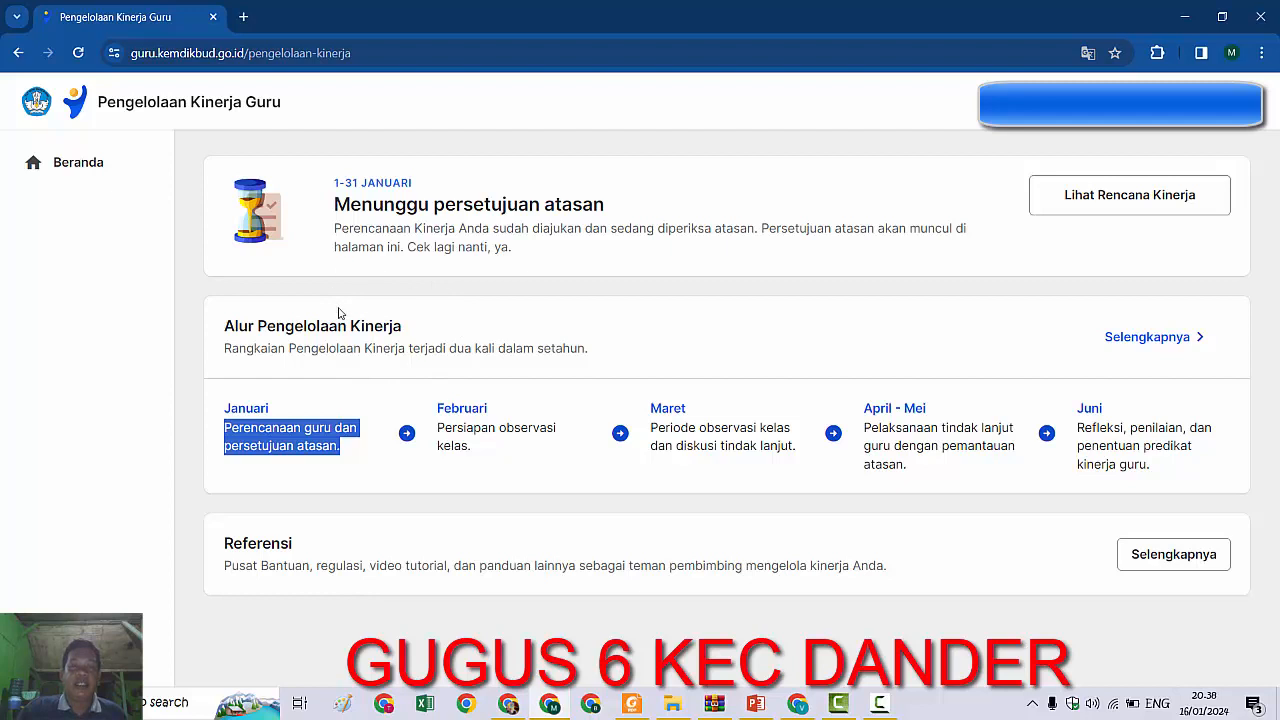
{"action": "left_click", "coordinate": [463, 314]}
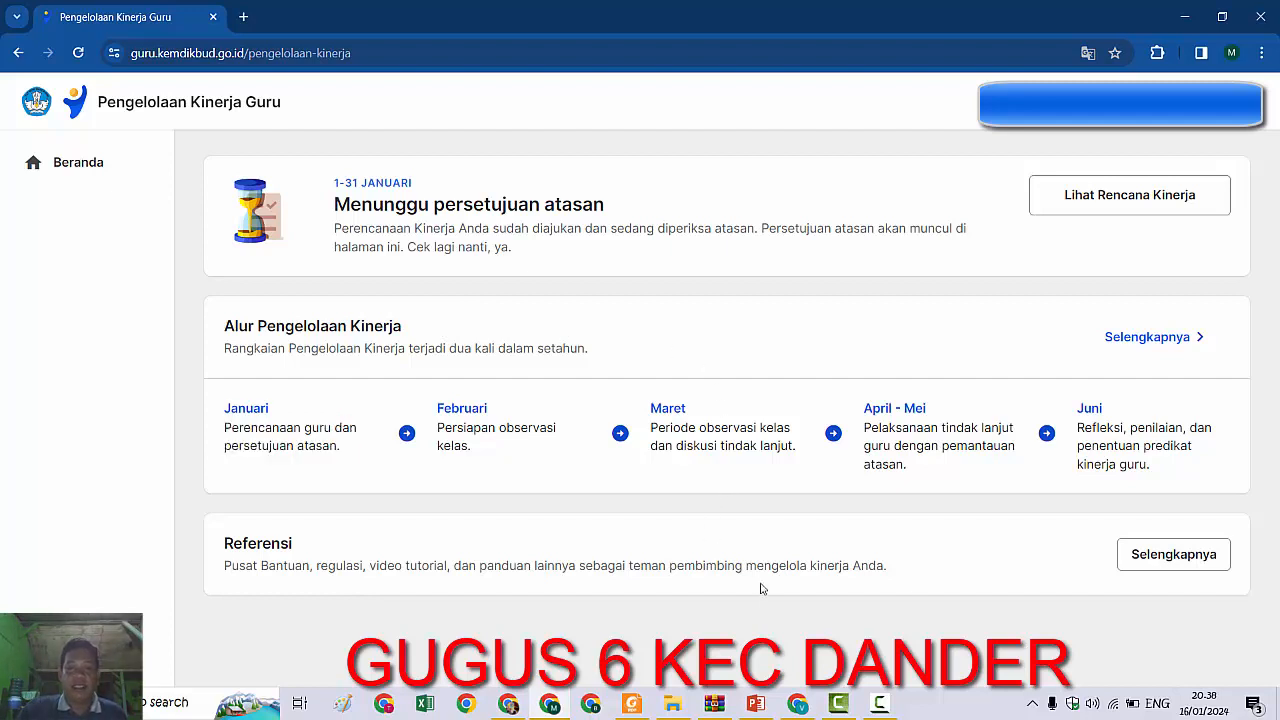
{"action": "left_click", "coordinate": [795, 706]}
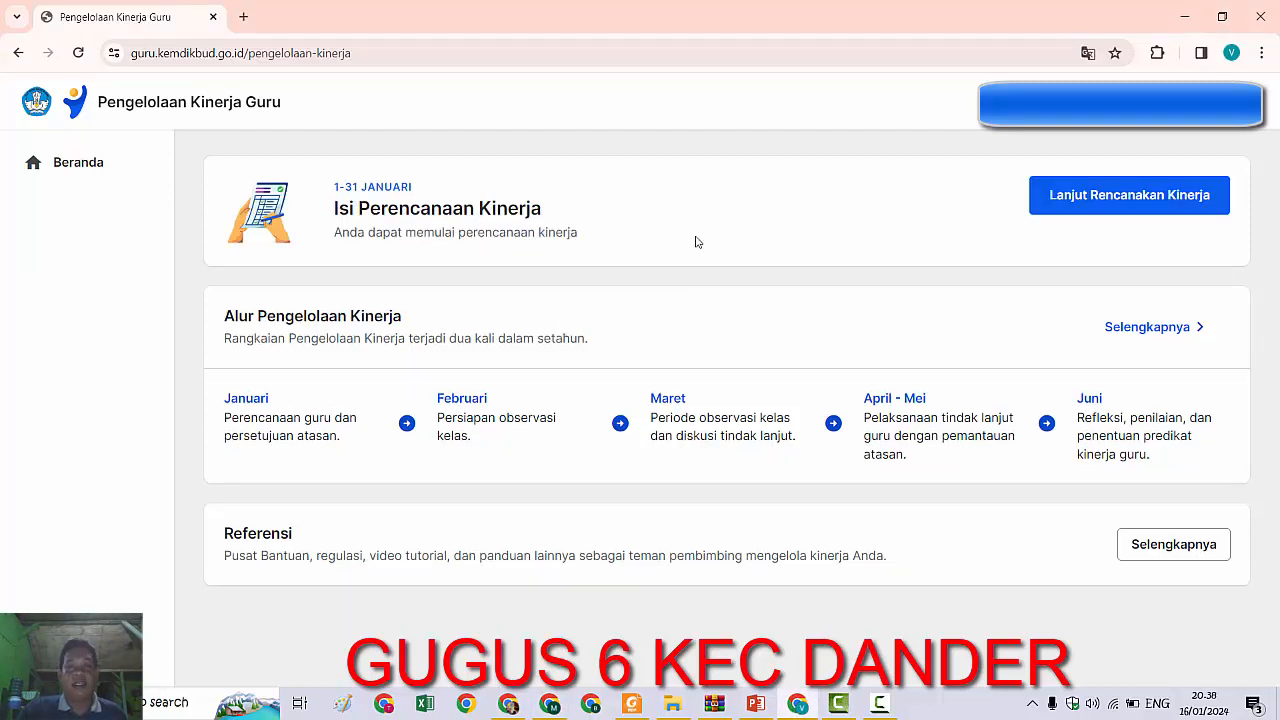
Continue the performance plan, review the dimension ratings in the Rapor Pendidikan Satdik summary and acknowledge it.
{"action": "left_click", "coordinate": [1094, 212]}
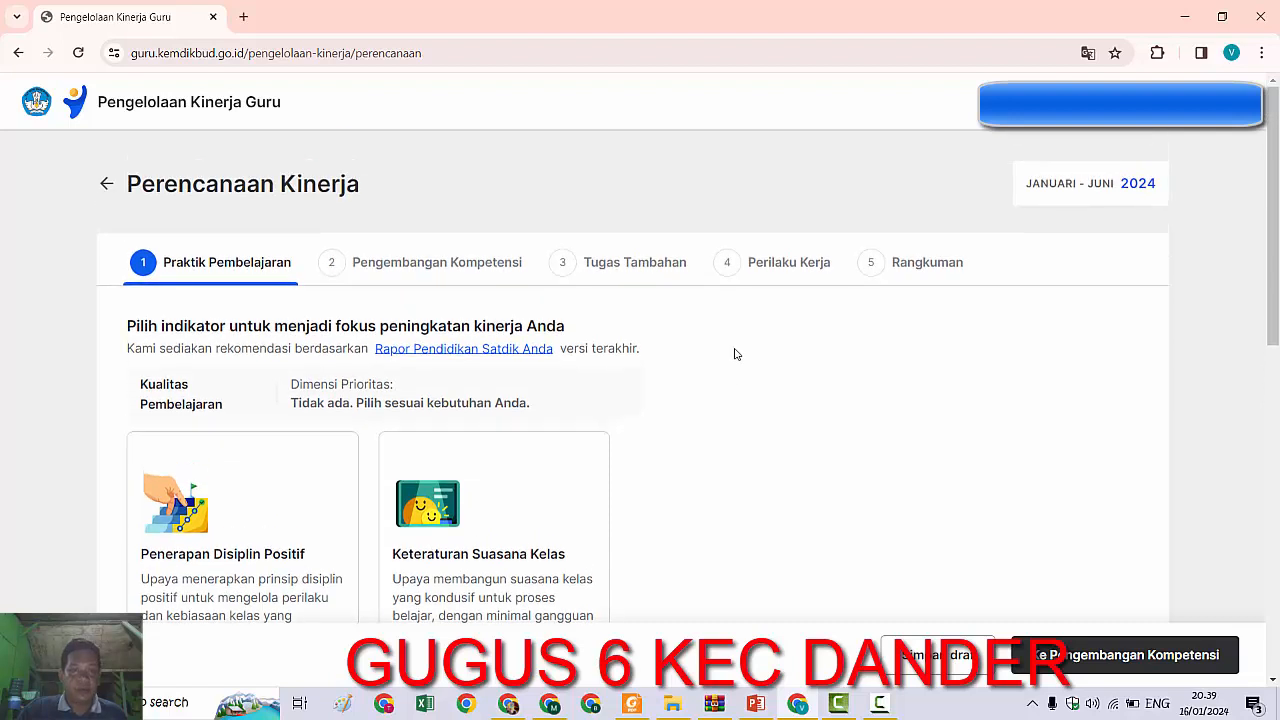
{"action": "left_click", "coordinate": [534, 352]}
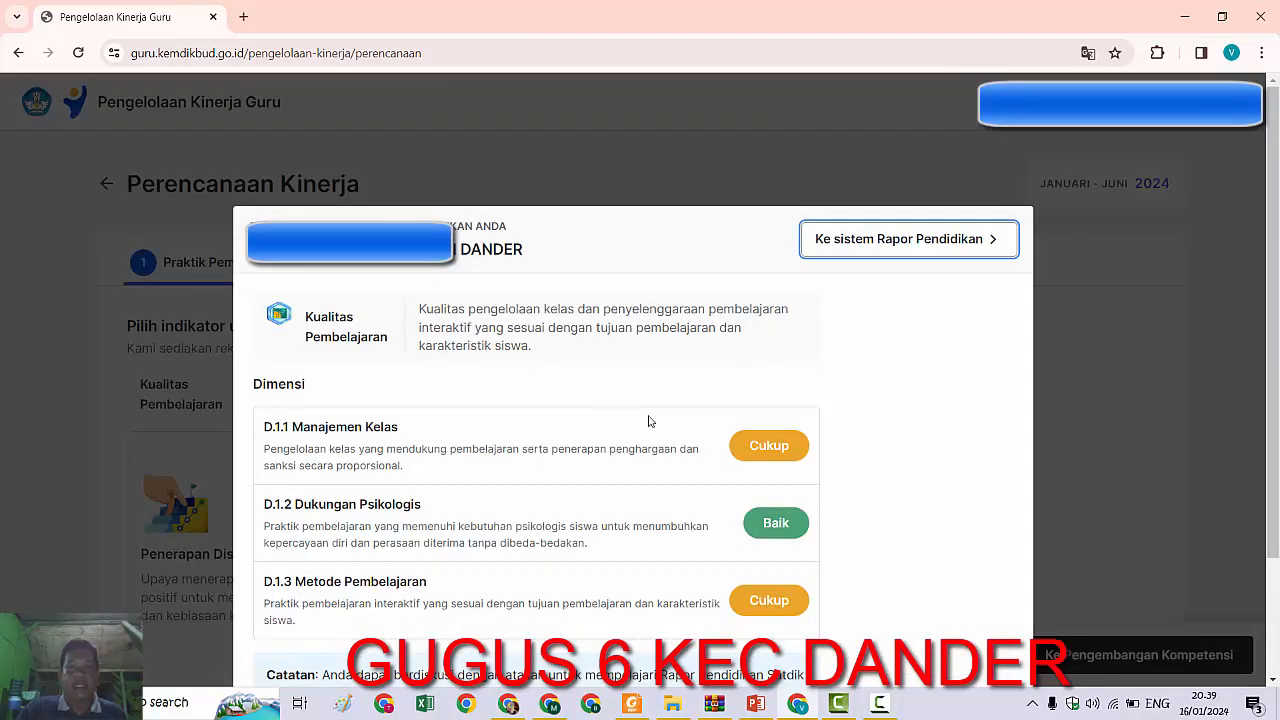
{"action": "scroll", "coordinate": [652, 421], "scroll_direction": "down", "scroll_amount": 2}
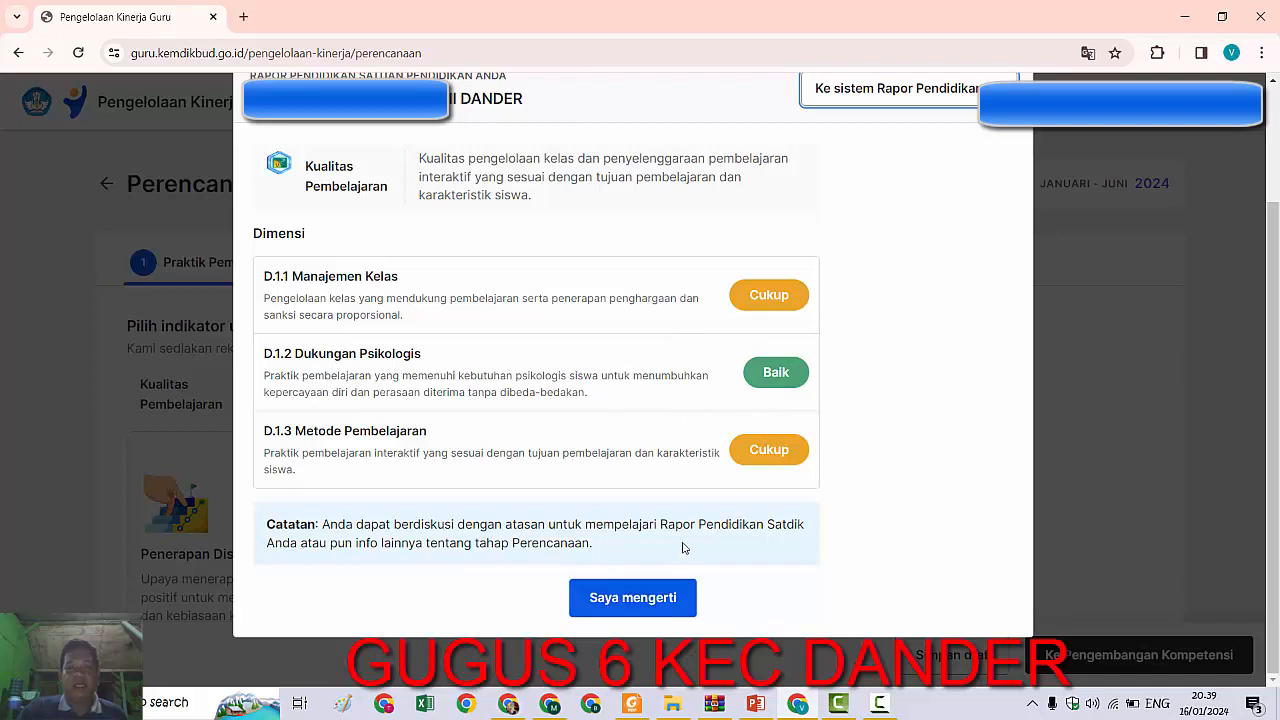
{"action": "left_click", "coordinate": [620, 595]}
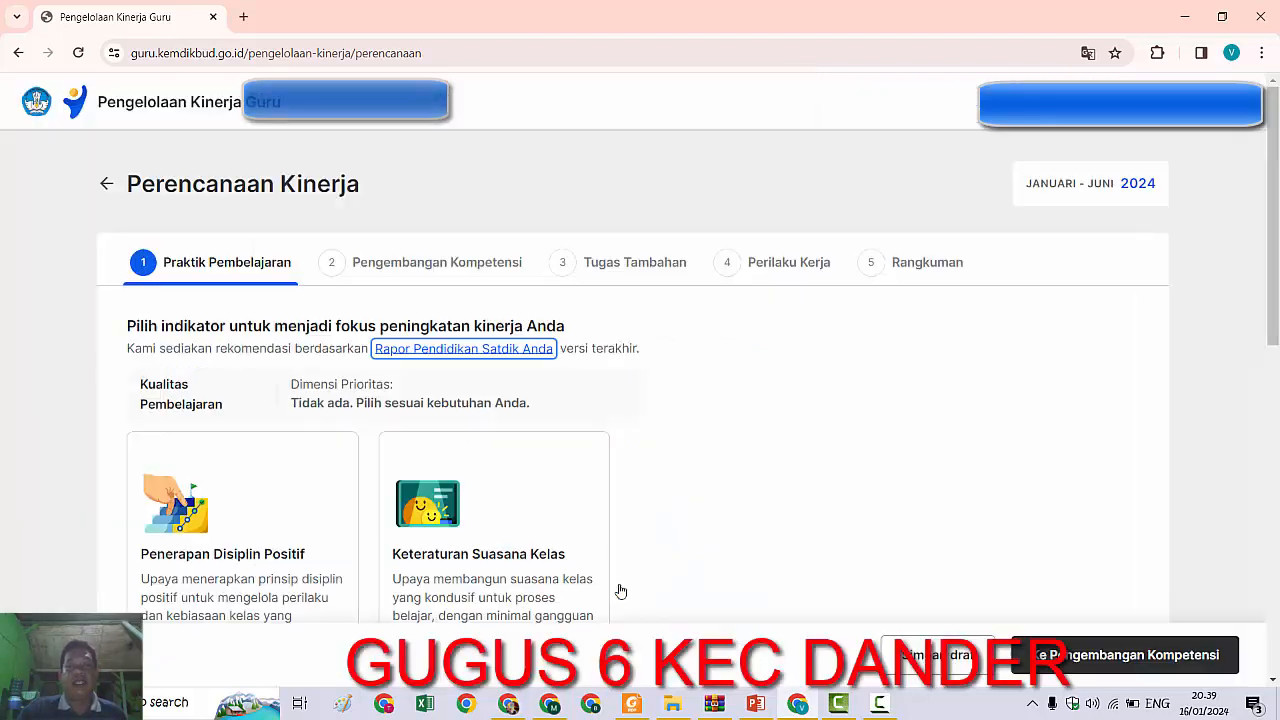
Choose Instruksi Pembelajaran as the focus indicator for Praktik Pembelajaran and proceed to Pengembangan Kompetensi.
{"action": "scroll", "coordinate": [608, 489], "scroll_direction": "down", "scroll_amount": 2}
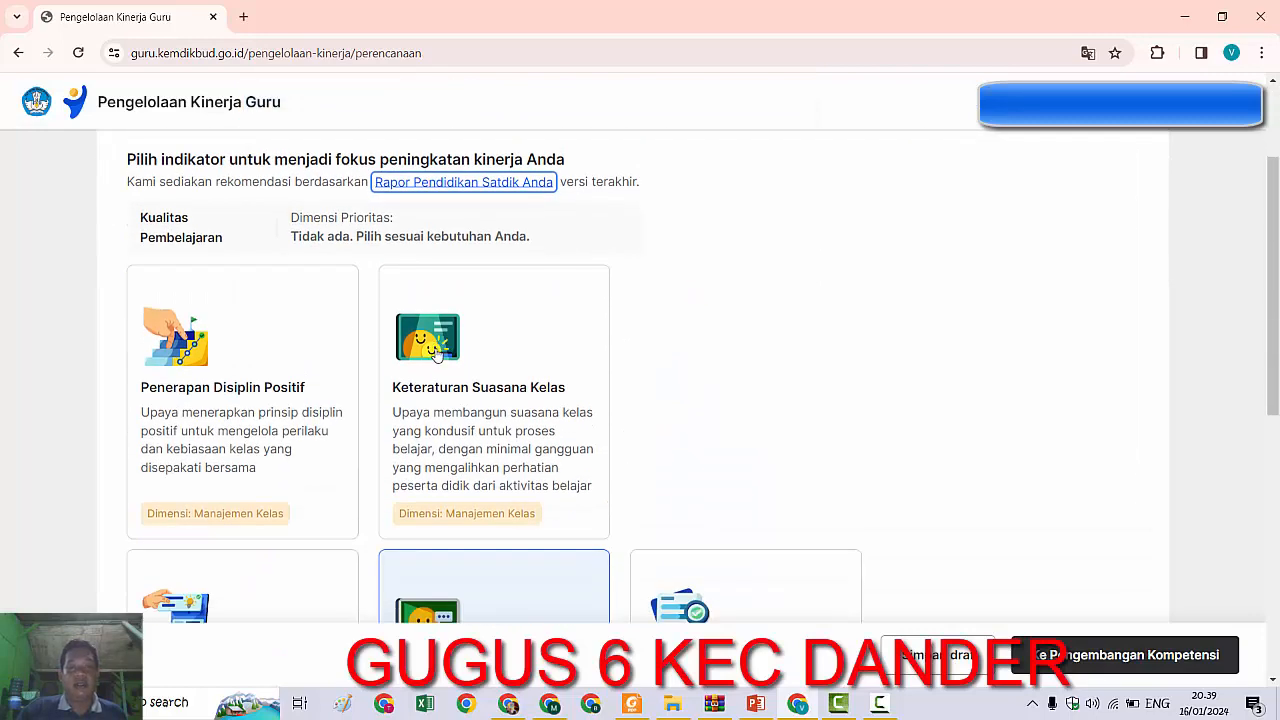
{"action": "scroll", "coordinate": [445, 345], "scroll_direction": "down", "scroll_amount": 1}
{"action": "scroll", "coordinate": [468, 355], "scroll_direction": "down", "scroll_amount": 2}
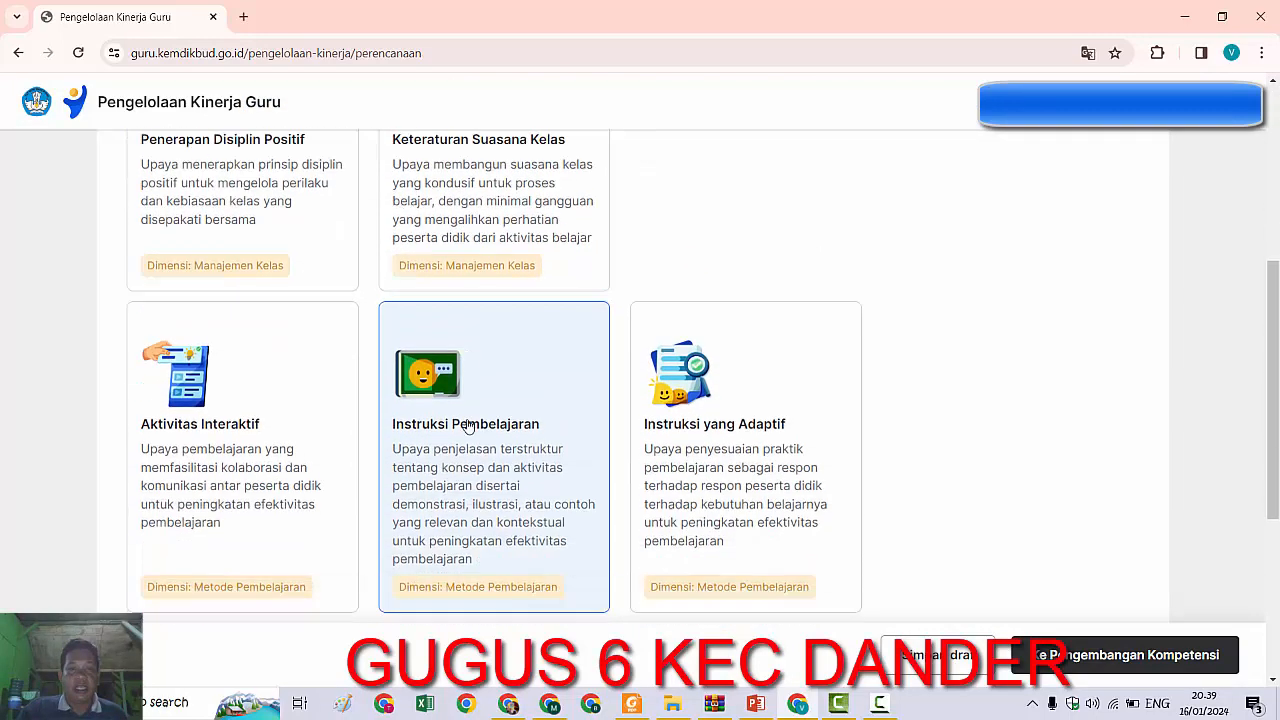
{"action": "left_click", "coordinate": [486, 423]}
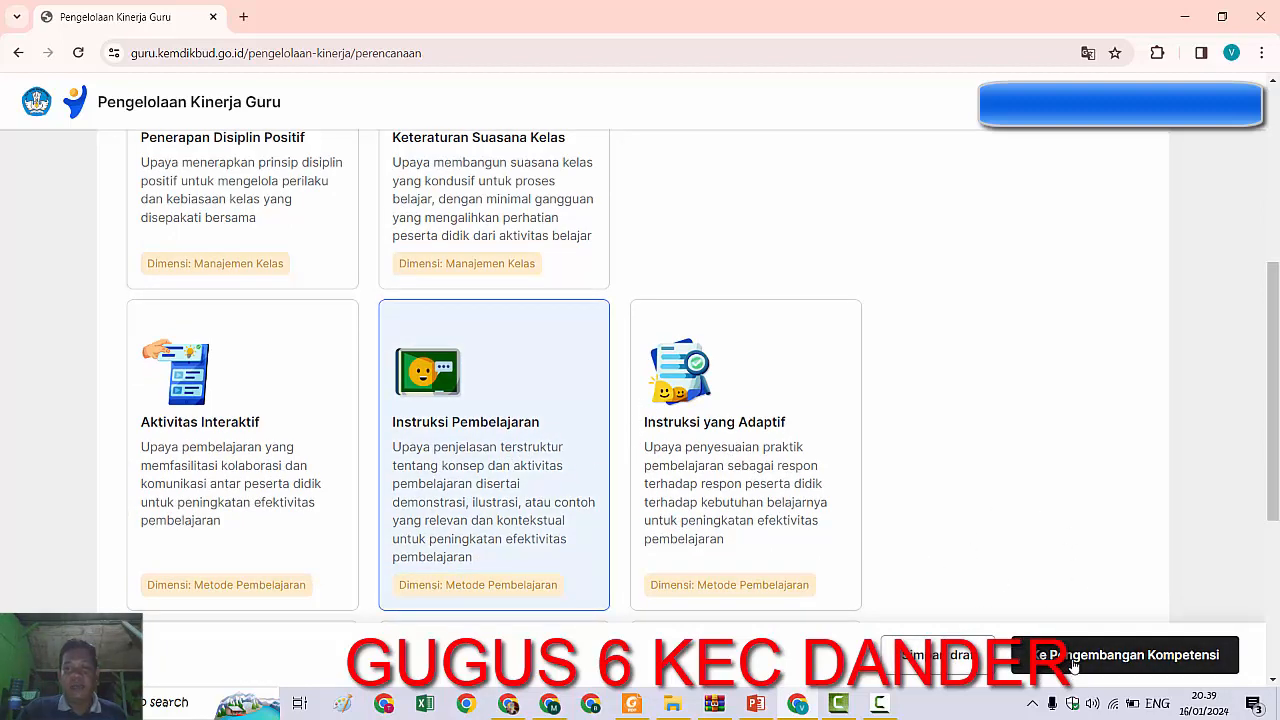
{"action": "left_click", "coordinate": [1073, 660]}
Set Rencana Hasil Kerja 1 to Partisipan kegiatan seminar, lokakarya, konferensi, simposium, dan/atau studi banding lapangan (4 poin).
{"action": "scroll", "coordinate": [705, 372], "scroll_direction": "down", "scroll_amount": 1}
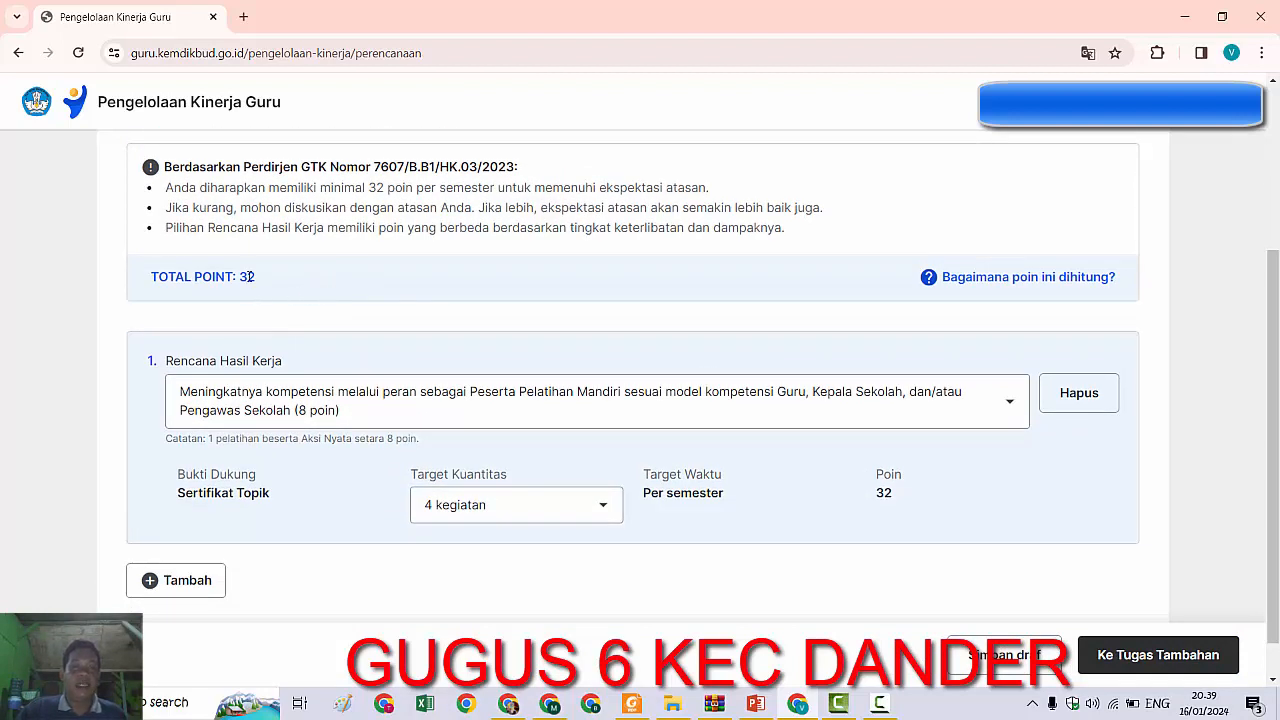
{"action": "left_click", "coordinate": [993, 409]}
{"action": "left_click", "coordinate": [676, 510]}
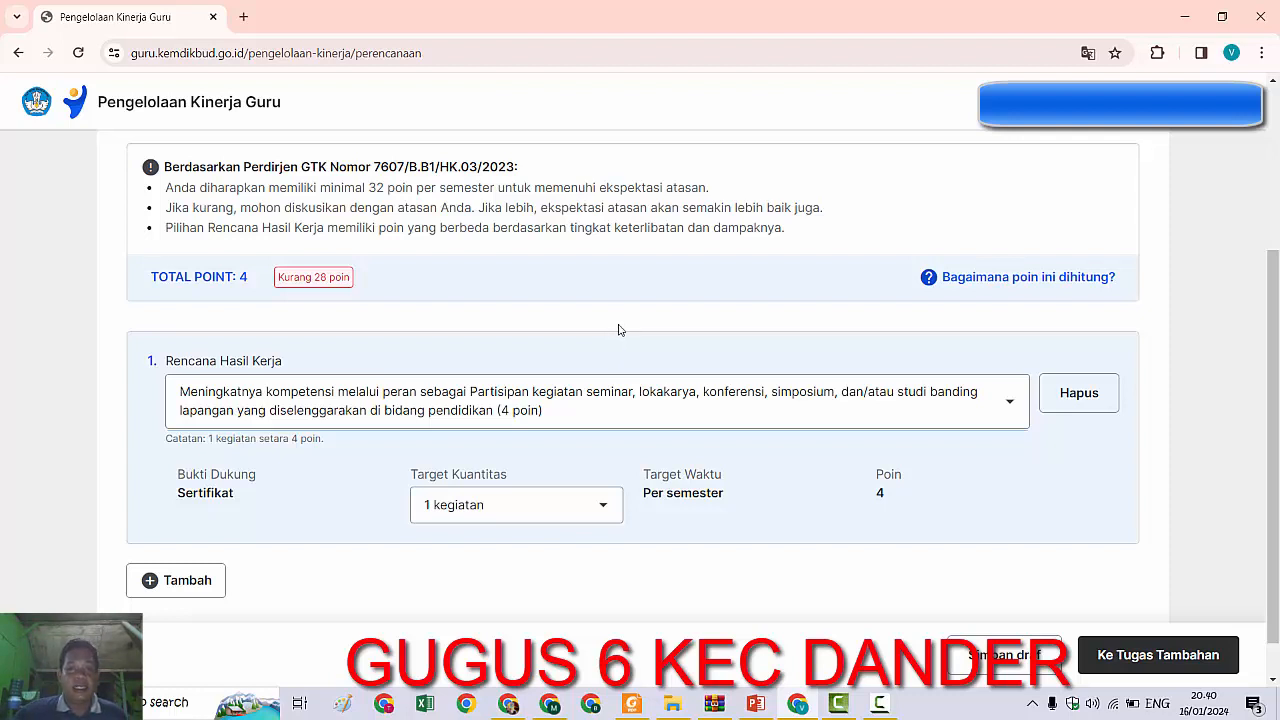
Review all available Rencana Hasil Kerja options and the points each role is worth.
{"action": "left_click", "coordinate": [686, 405]}
{"action": "scroll", "coordinate": [650, 470], "scroll_direction": "down", "scroll_amount": 3}
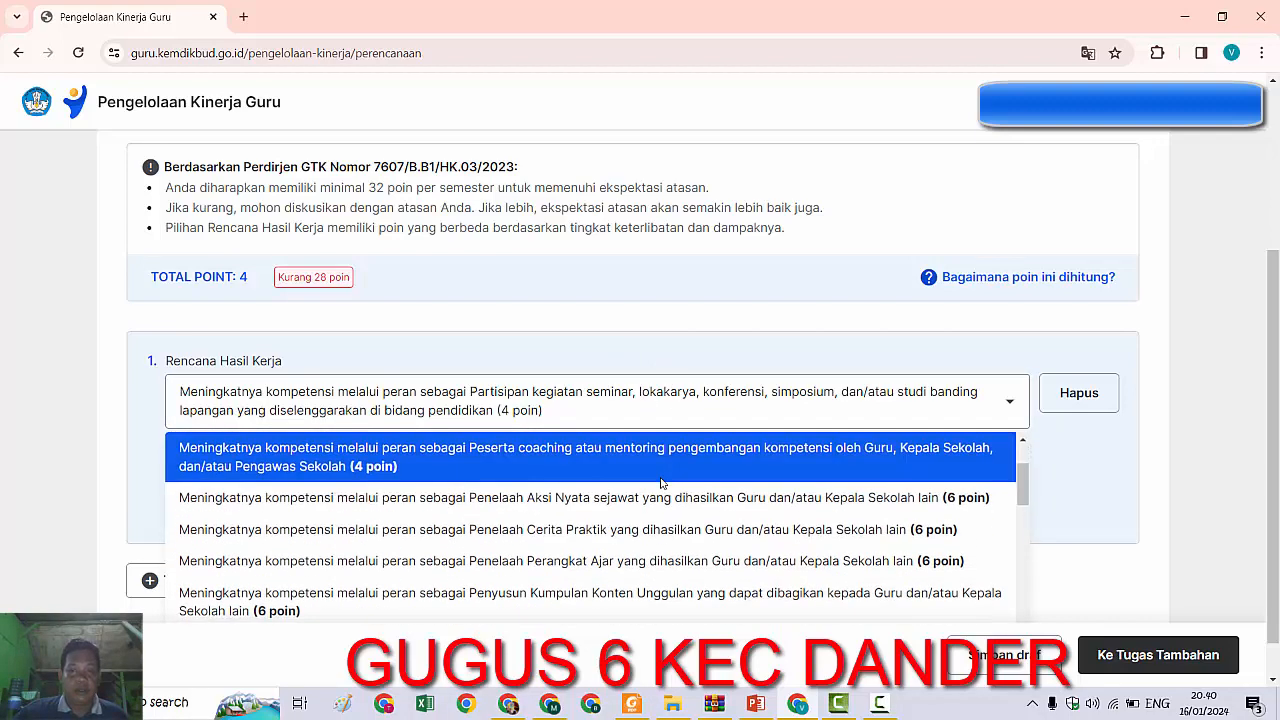
{"action": "scroll", "coordinate": [660, 483], "scroll_direction": "down", "scroll_amount": 3}
{"action": "scroll", "coordinate": [662, 486], "scroll_direction": "up", "scroll_amount": 1}
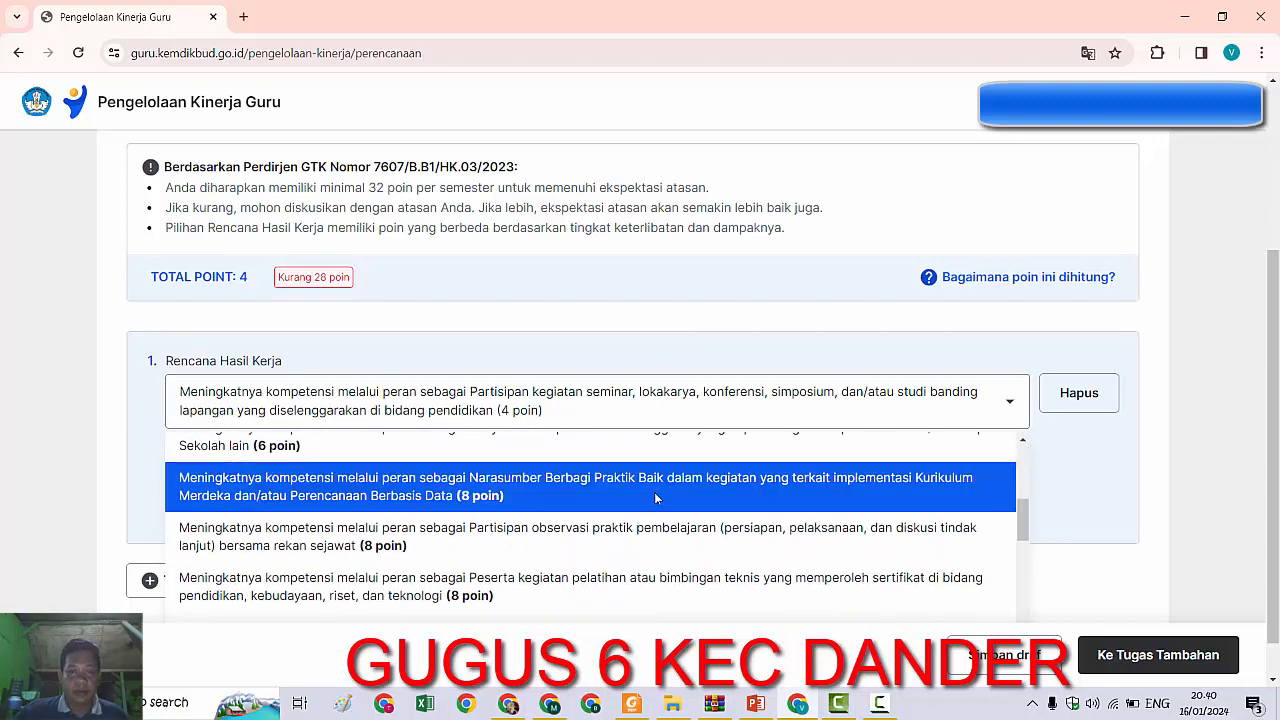
{"action": "scroll", "coordinate": [660, 490], "scroll_direction": "down", "scroll_amount": 1}
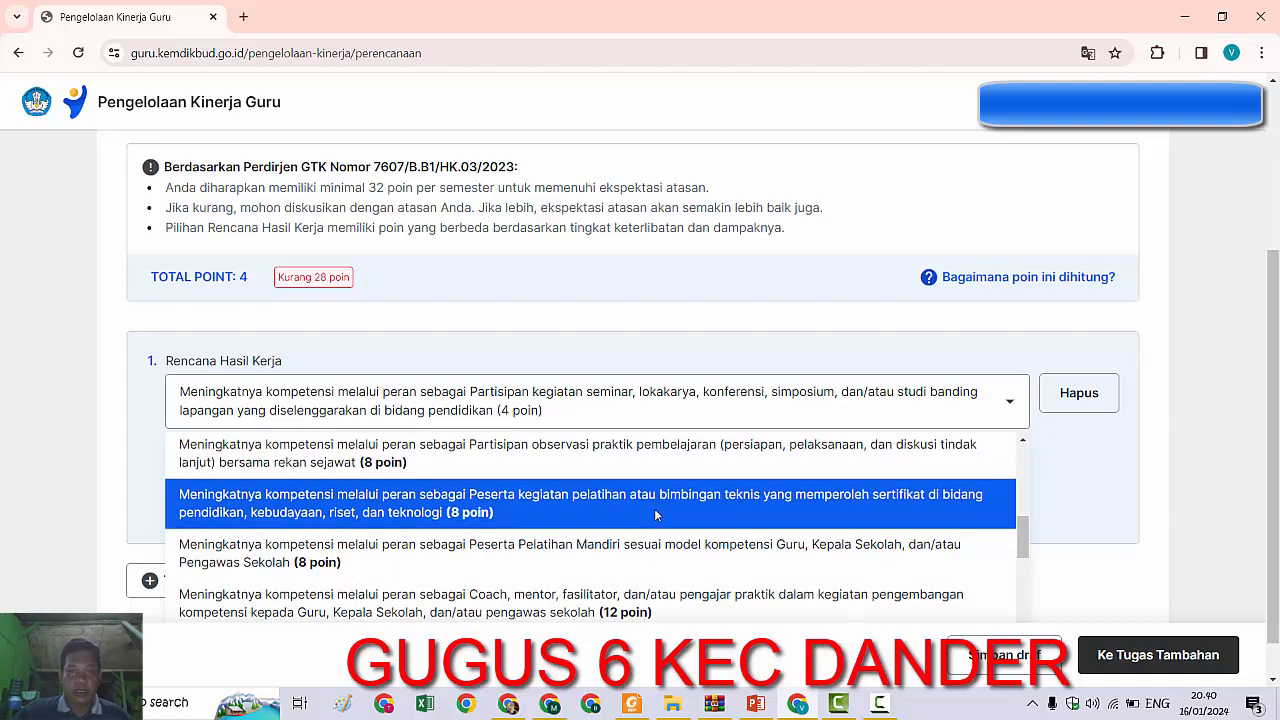
{"action": "scroll", "coordinate": [657, 510], "scroll_direction": "down", "scroll_amount": 5}
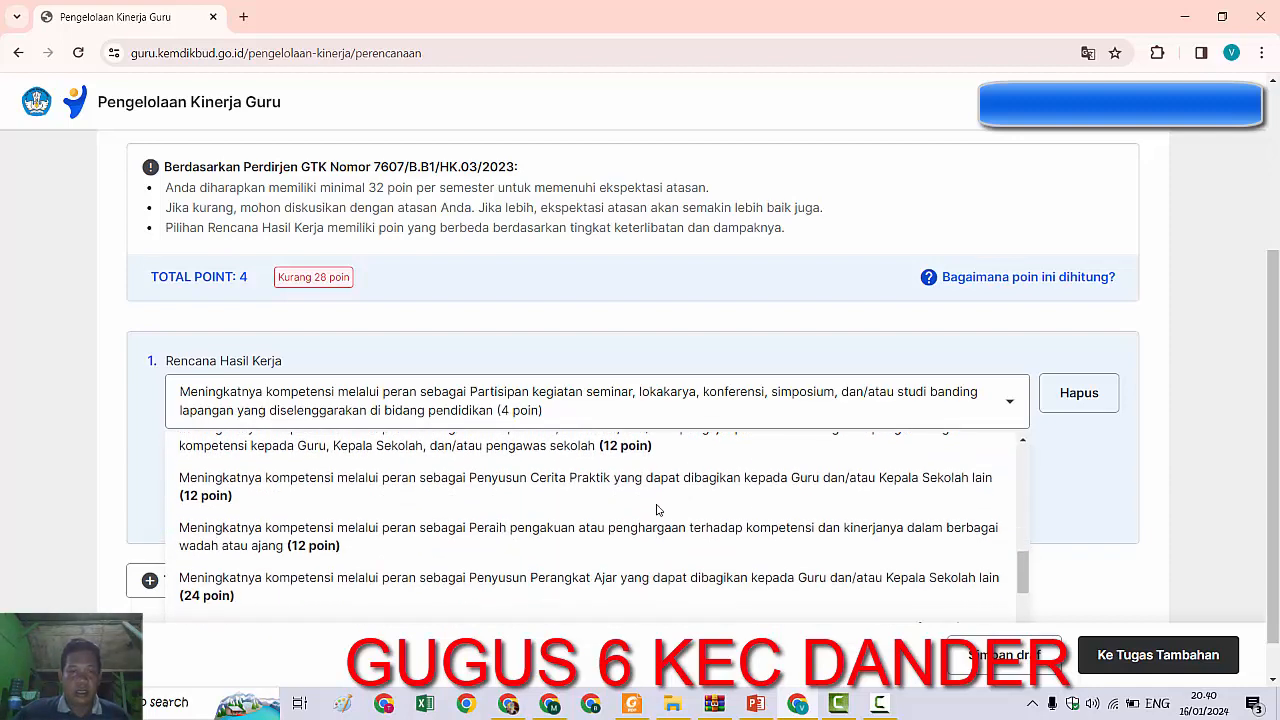
{"action": "scroll", "coordinate": [657, 510], "scroll_direction": "down", "scroll_amount": 3}
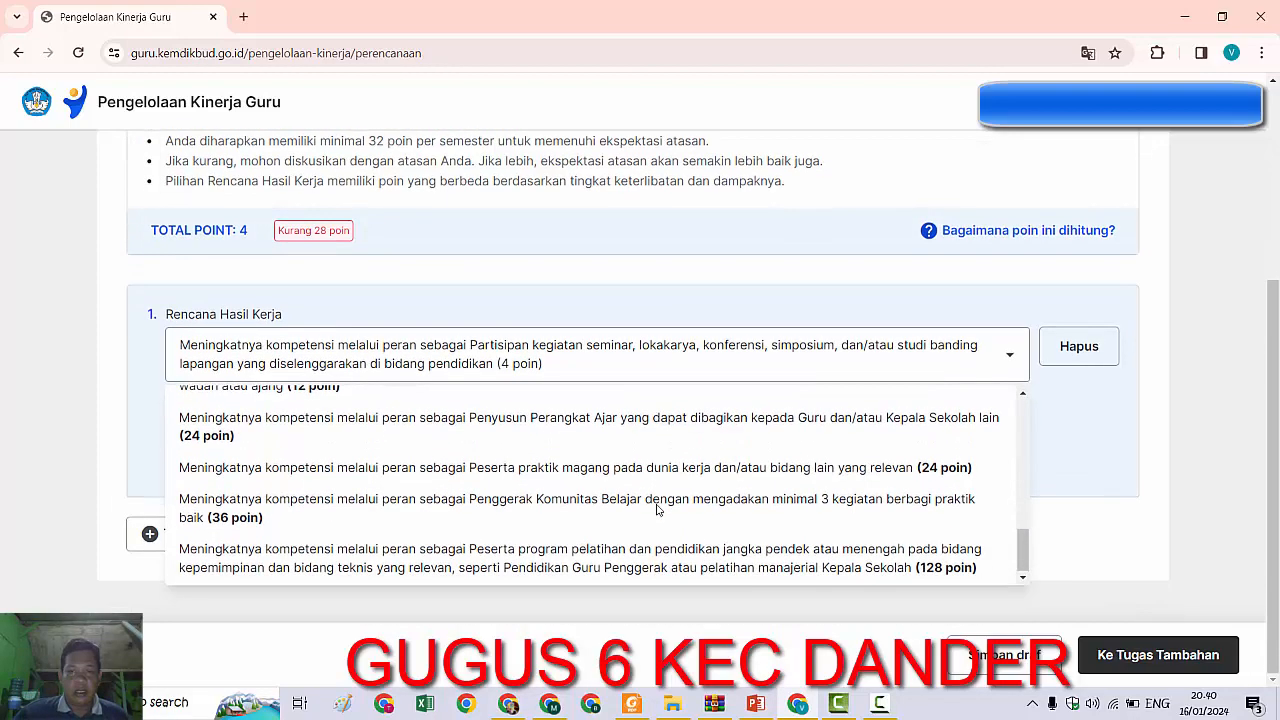
{"action": "scroll", "coordinate": [657, 510], "scroll_direction": "up", "scroll_amount": 2}
{"action": "scroll", "coordinate": [657, 510], "scroll_direction": "up", "scroll_amount": 3}
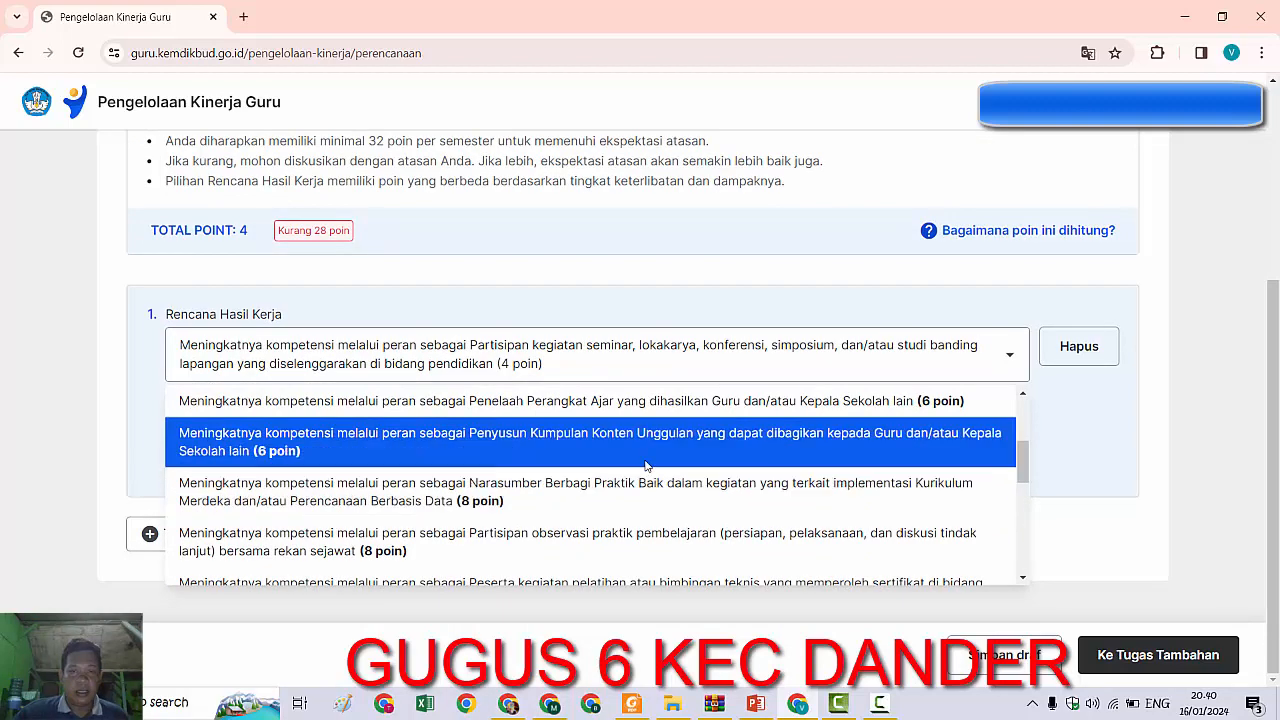
{"action": "scroll", "coordinate": [645, 466], "scroll_direction": "up", "scroll_amount": 1}
{"action": "scroll", "coordinate": [645, 466], "scroll_direction": "up", "scroll_amount": 1}
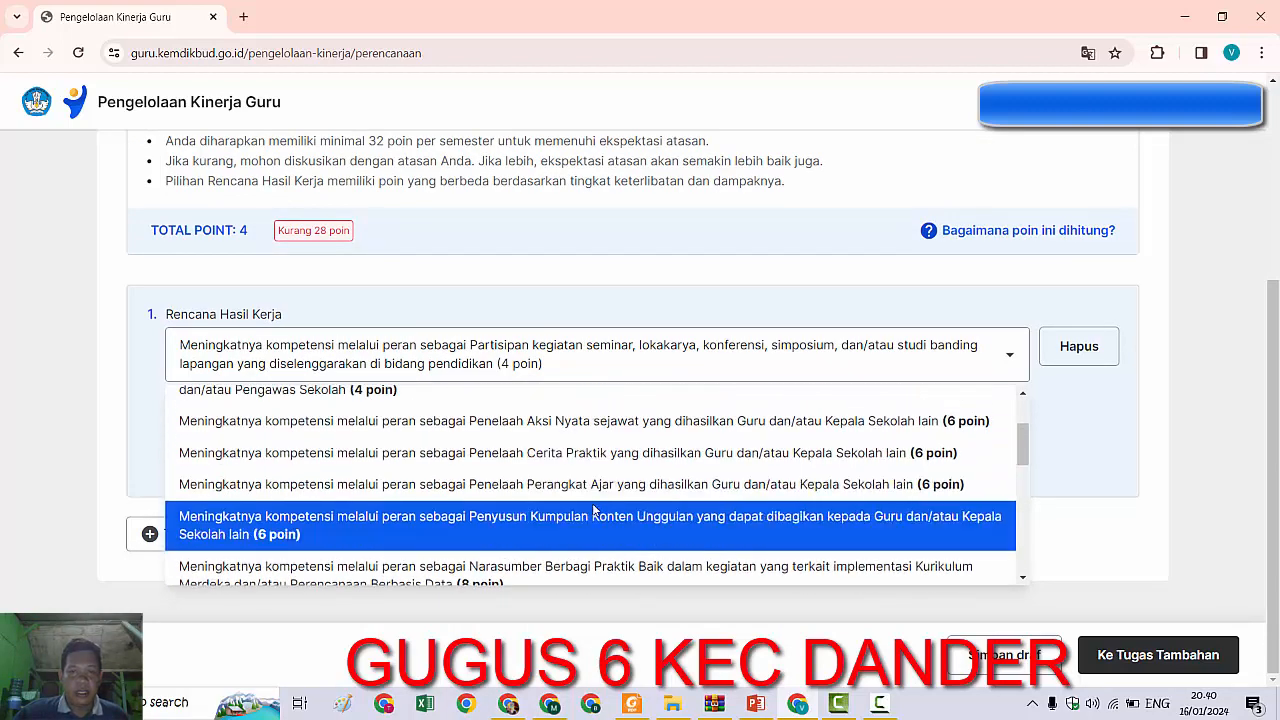
{"action": "scroll", "coordinate": [612, 531], "scroll_direction": "up", "scroll_amount": 3}
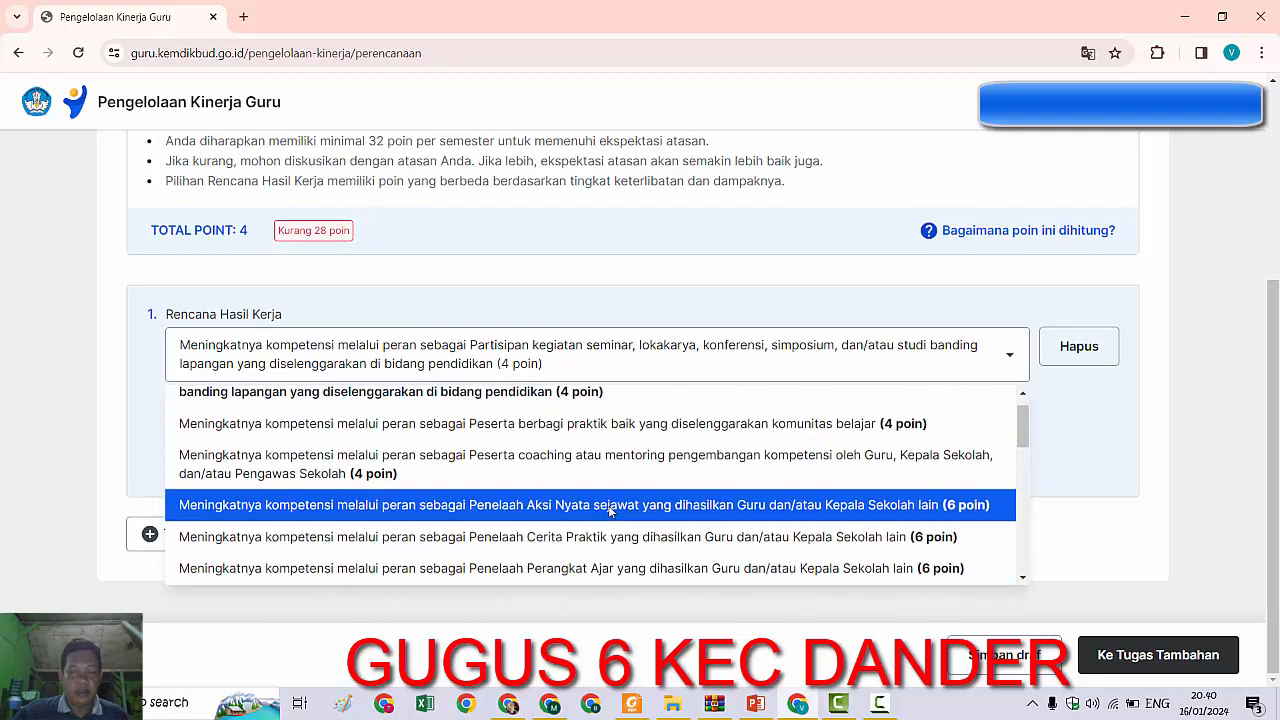
{"action": "scroll", "coordinate": [609, 510], "scroll_direction": "up", "scroll_amount": 2}
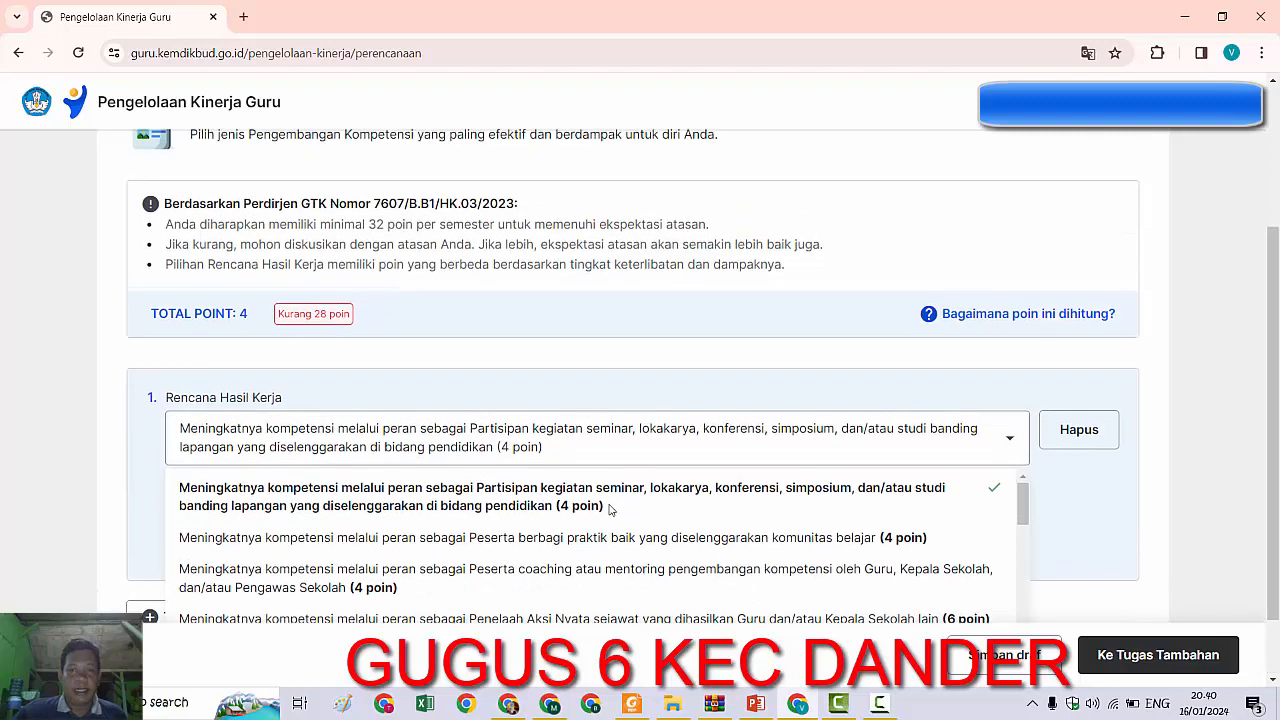
Set Rencana Hasil Kerja 1 to Peserta kegiatan pelatihan atau bimbingan teknis yang memperoleh sertifikat (8 poin).
{"action": "scroll", "coordinate": [612, 510], "scroll_direction": "down", "scroll_amount": 4}
{"action": "scroll", "coordinate": [700, 396], "scroll_direction": "down", "scroll_amount": 1}
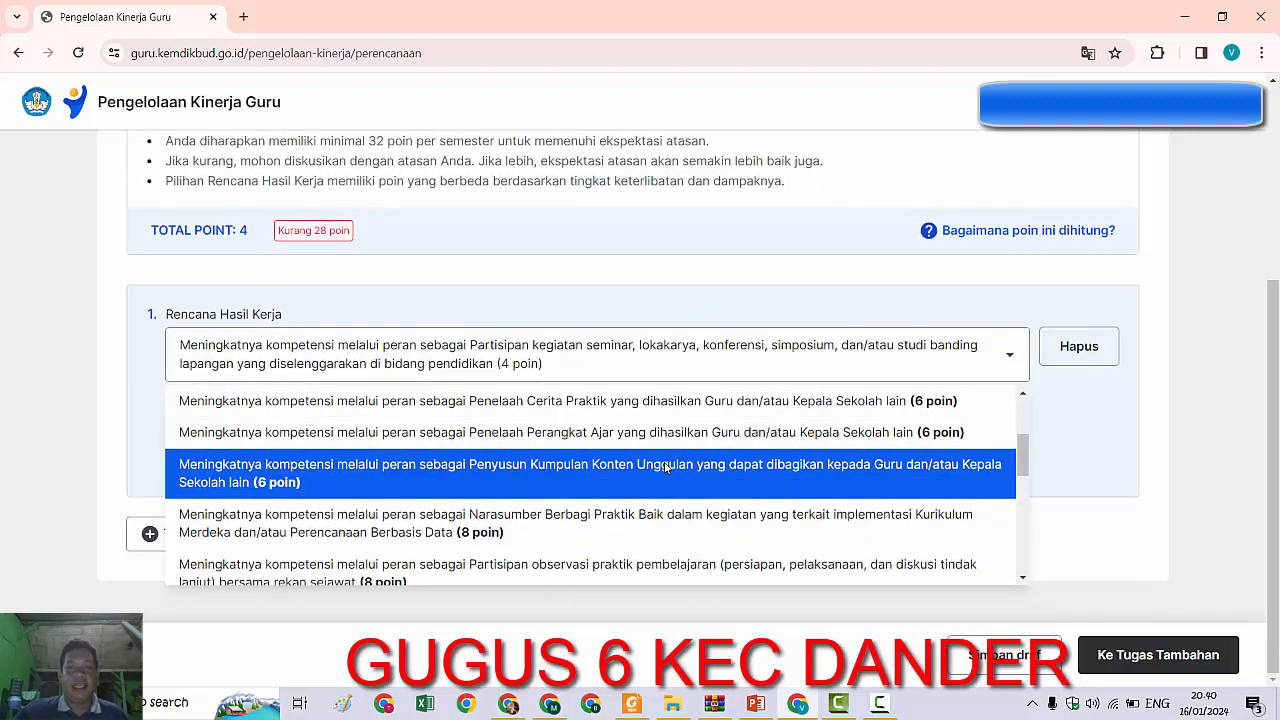
{"action": "scroll", "coordinate": [665, 467], "scroll_direction": "down", "scroll_amount": 1}
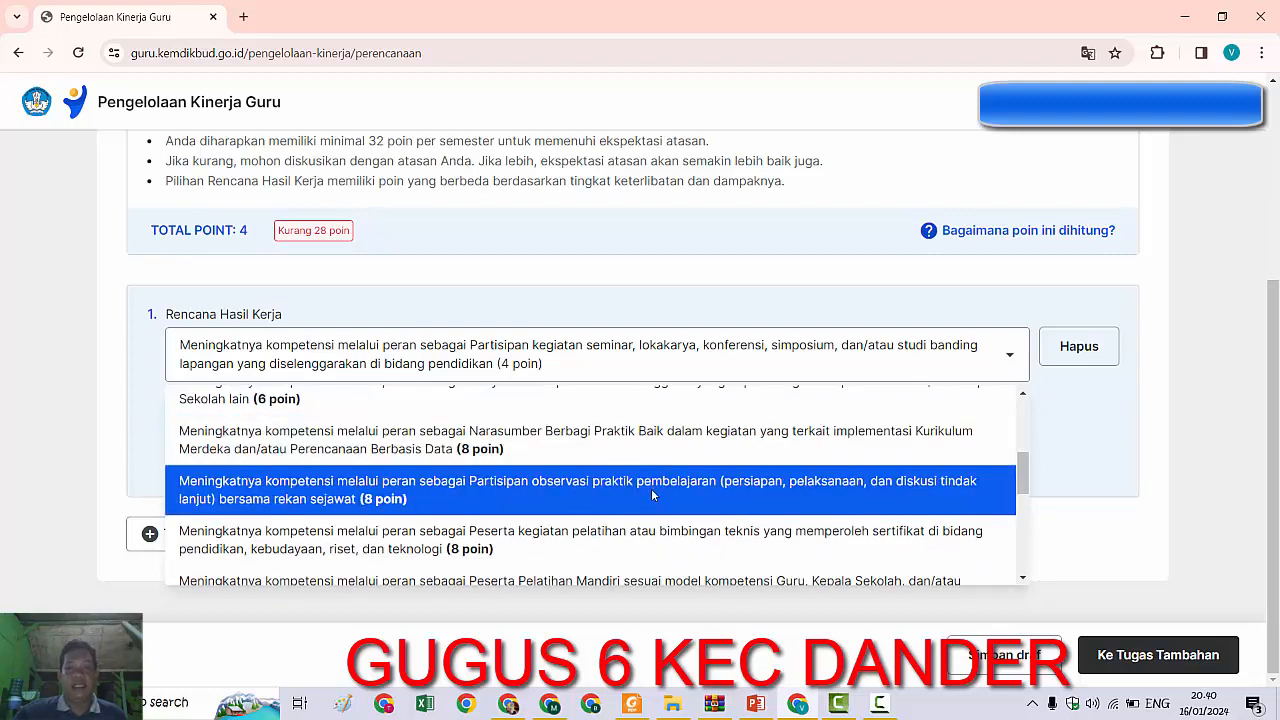
{"action": "left_click", "coordinate": [652, 538]}
Set Rencana Hasil Kerja 1 to Peserta Pelatihan Mandiri sesuai model kompetensi (8 poin) and check its Bukti Dukung.
{"action": "left_click", "coordinate": [651, 374]}
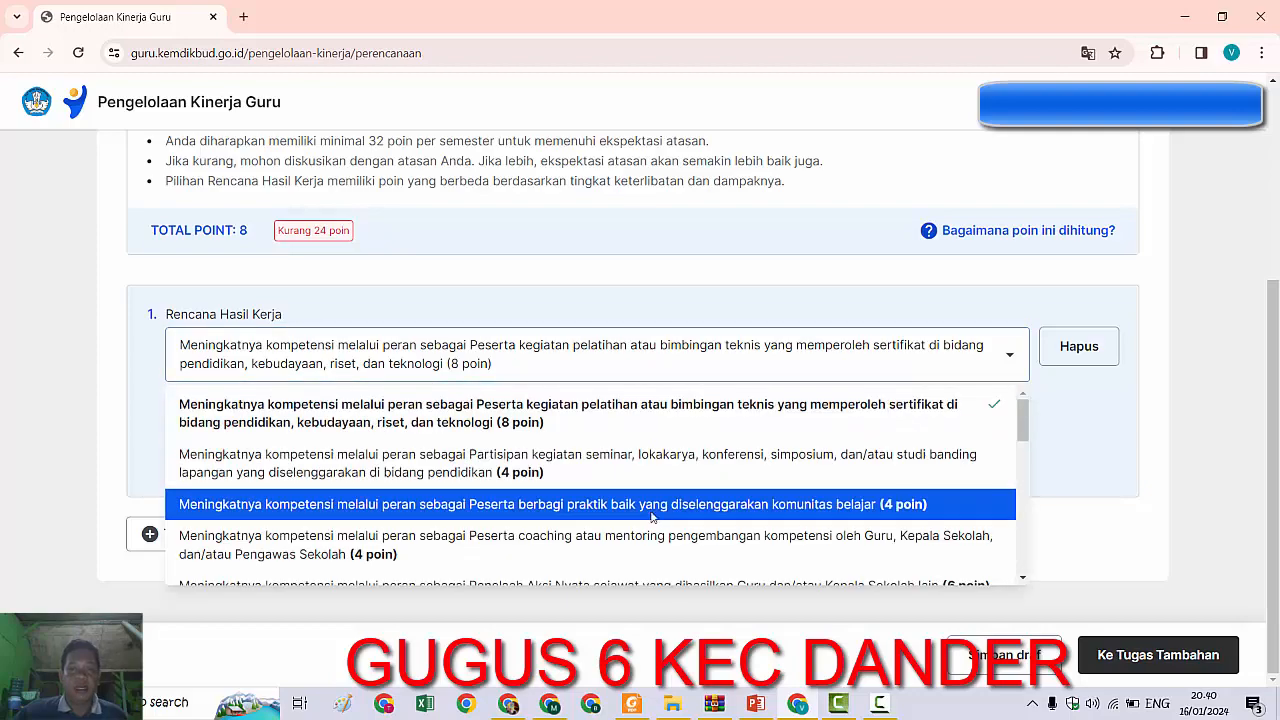
{"action": "scroll", "coordinate": [652, 517], "scroll_direction": "down", "scroll_amount": 1}
{"action": "scroll", "coordinate": [652, 517], "scroll_direction": "up", "scroll_amount": 1}
{"action": "scroll", "coordinate": [652, 517], "scroll_direction": "down", "scroll_amount": 2}
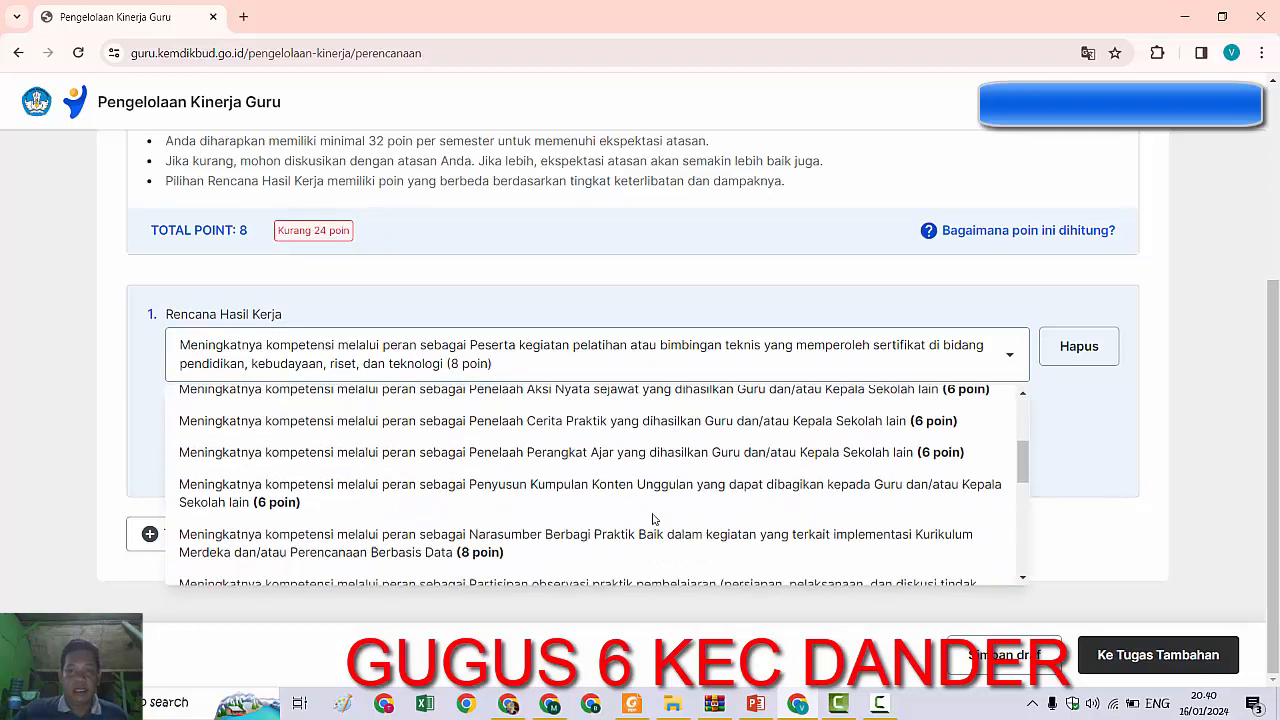
{"action": "scroll", "coordinate": [654, 518], "scroll_direction": "down", "scroll_amount": 1}
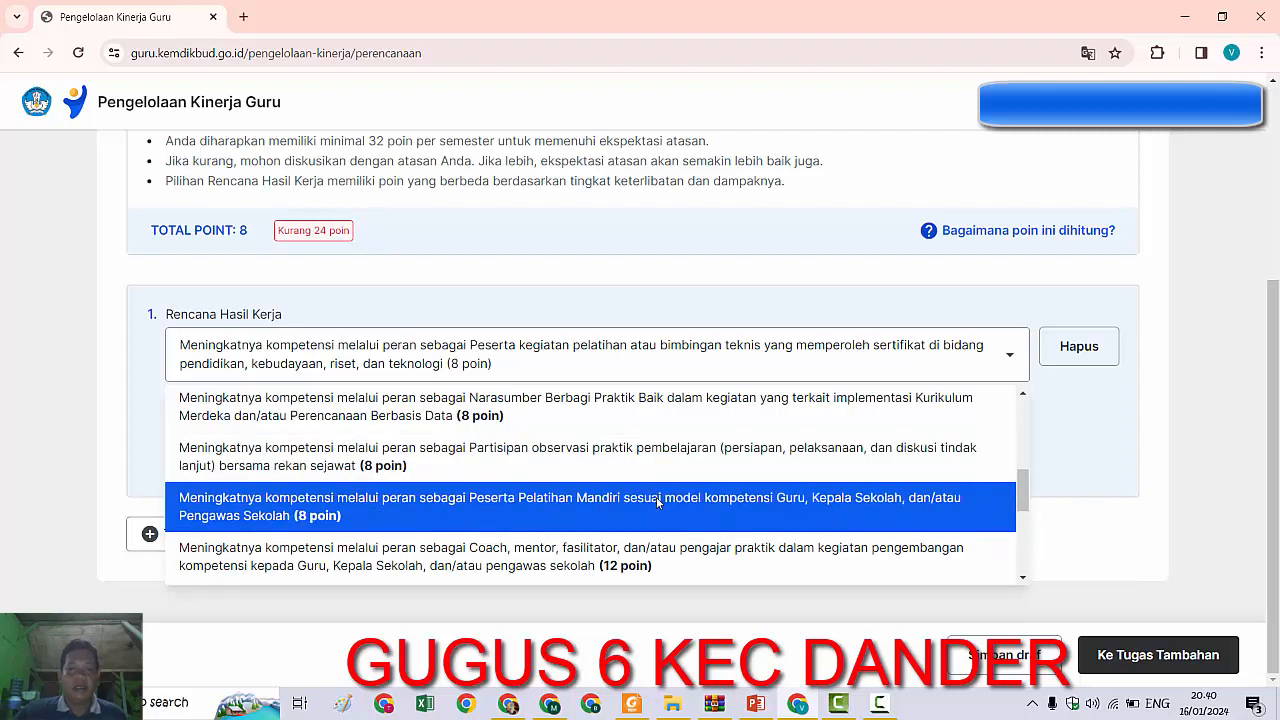
{"action": "left_click", "coordinate": [657, 503]}
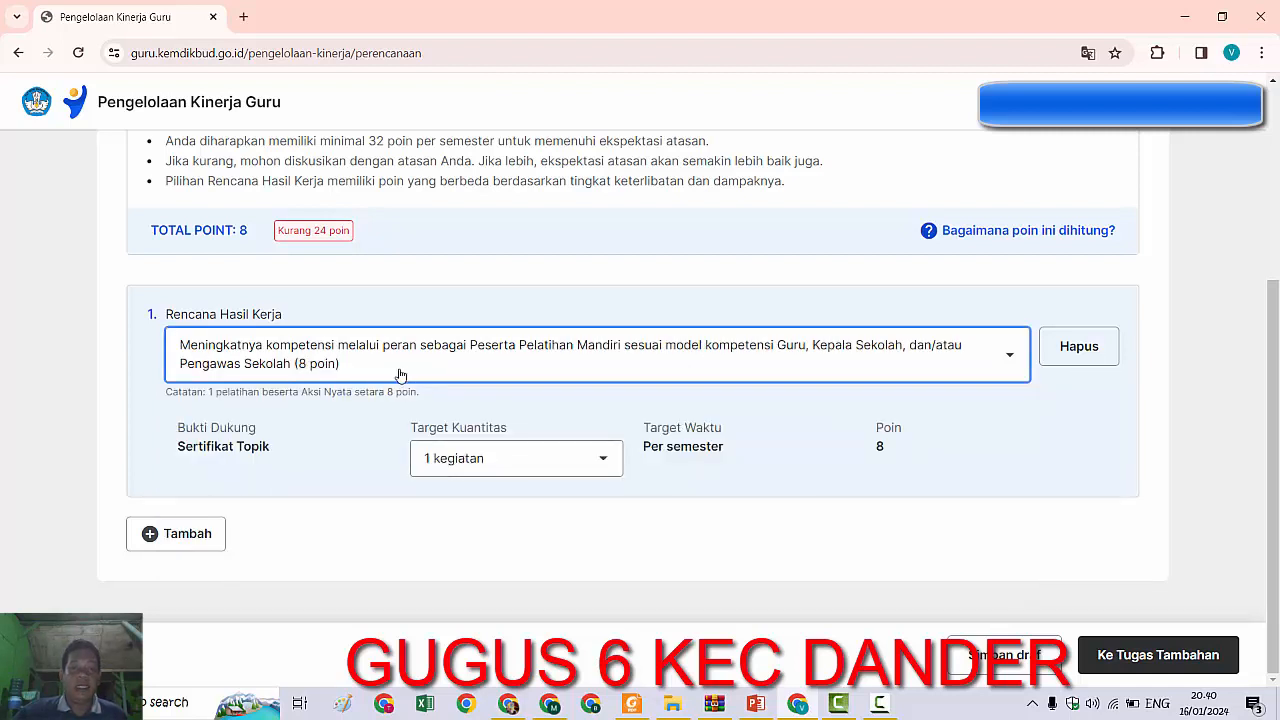
{"action": "left_click_drag", "start_coordinate": [173, 455], "coordinate": [294, 467]}
{"action": "left_click", "coordinate": [292, 468]}
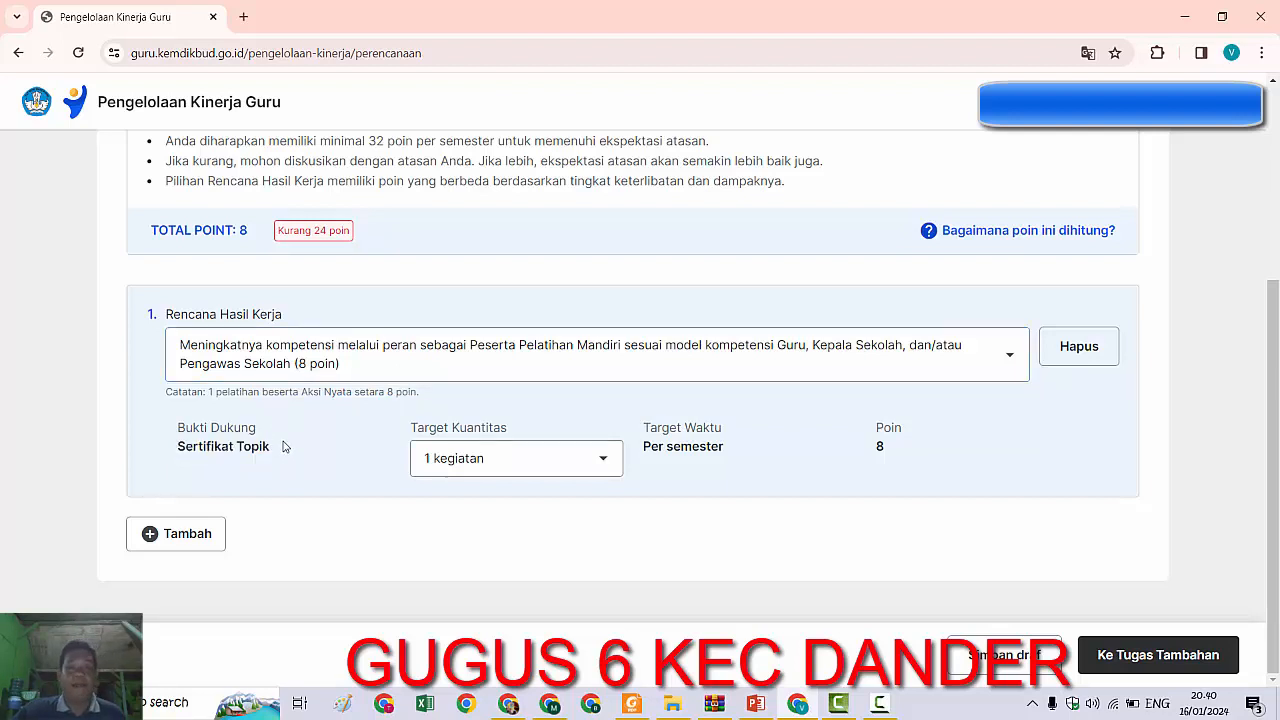
In the other Chrome profile's window, search for "pmm", view Pelatihan Mandiri on Merdeka Mengajar, and return to the plan.
{"action": "left_click", "coordinate": [553, 705]}
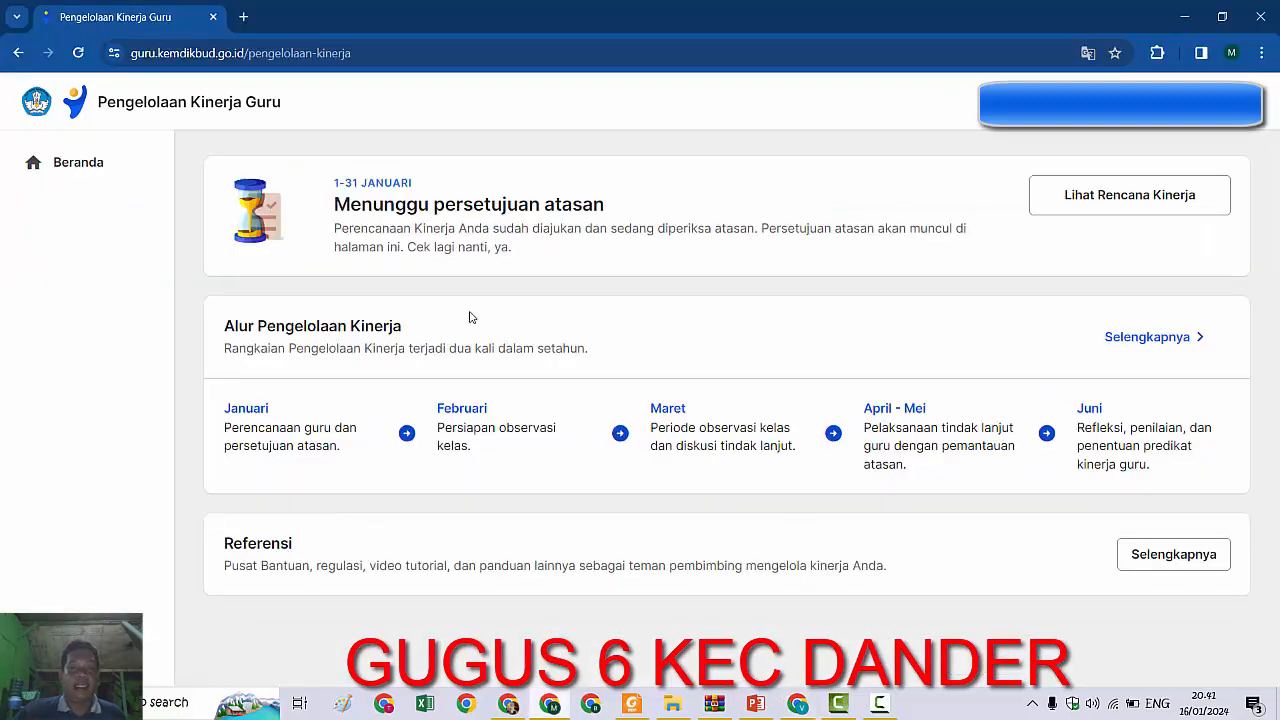
{"action": "left_click", "coordinate": [250, 53]}
{"action": "type", "text": "pmm"}
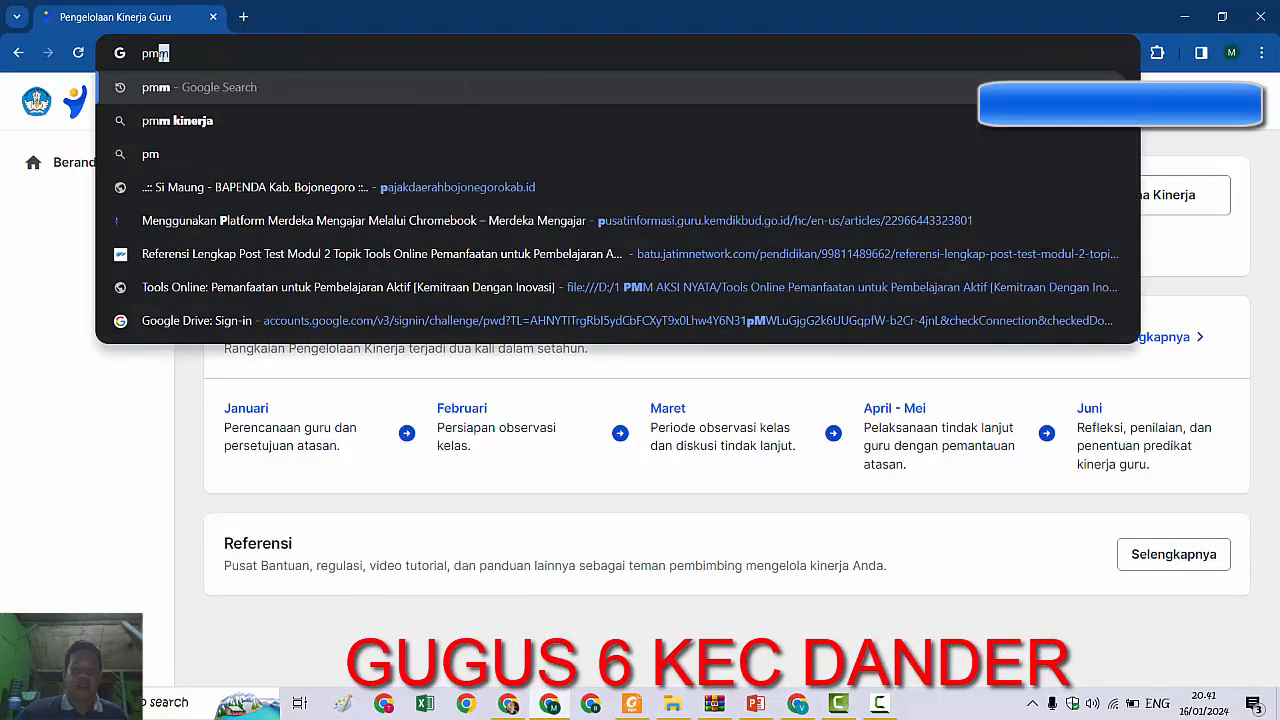
{"action": "key", "text": "Return"}
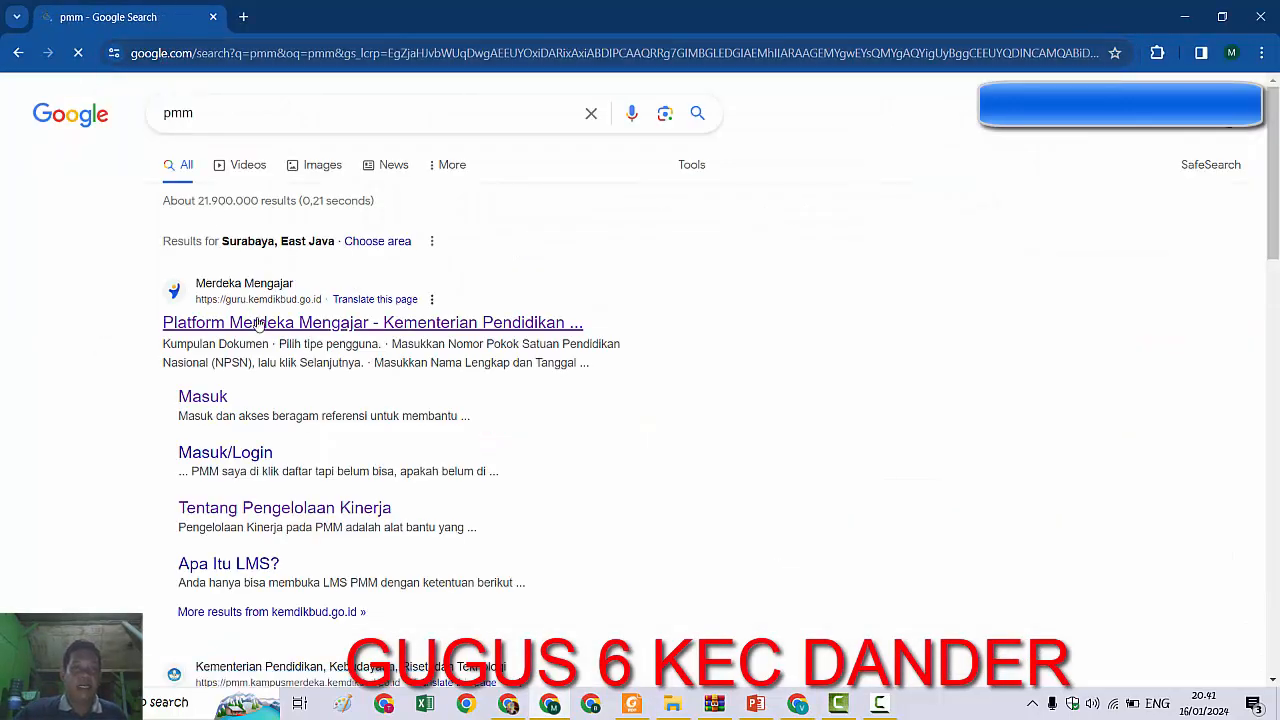
{"action": "left_click", "coordinate": [255, 322]}
{"action": "scroll", "coordinate": [426, 400], "scroll_direction": "down", "scroll_amount": 2}
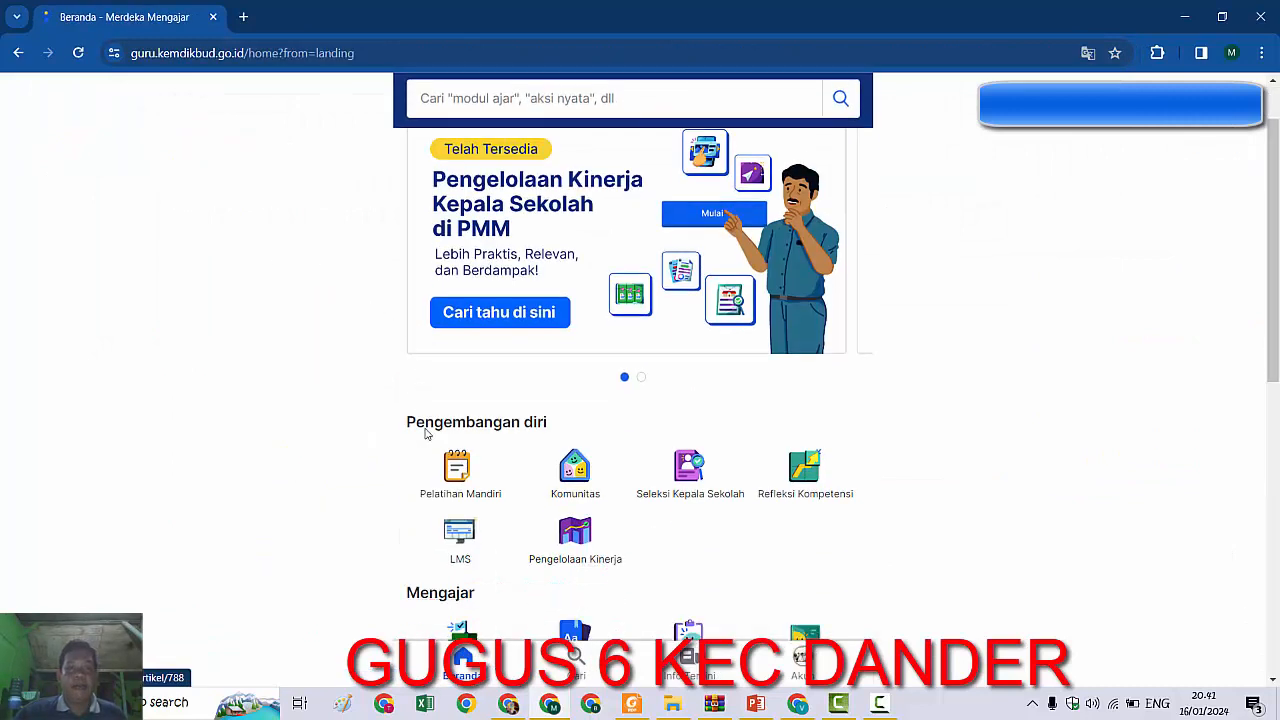
{"action": "left_click", "coordinate": [445, 375]}
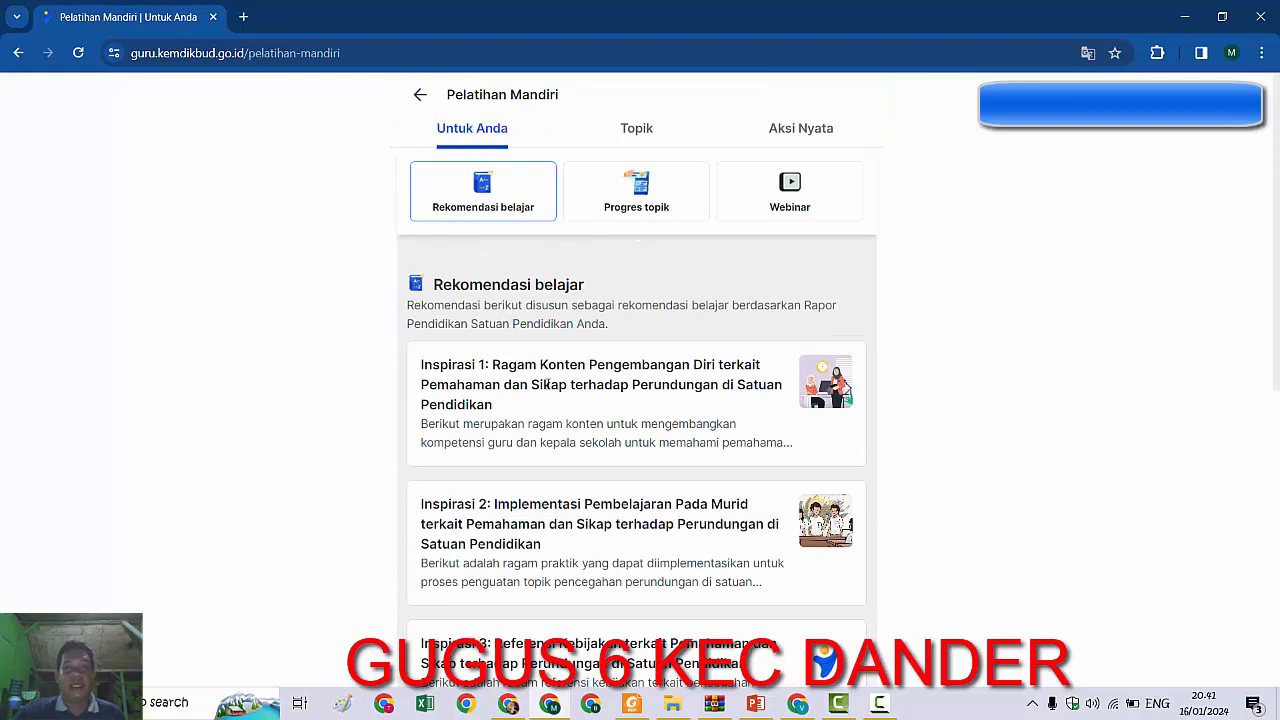
{"action": "left_click", "coordinate": [797, 703]}
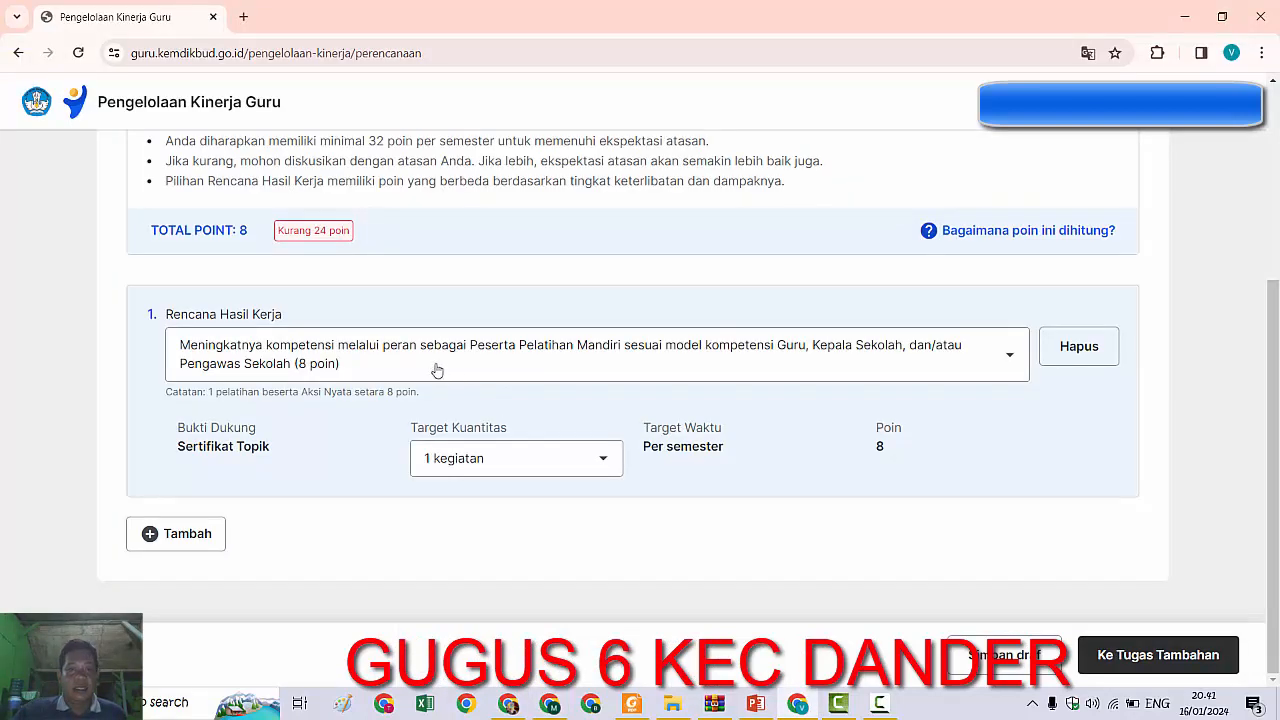
Set the Target Kuantitas of Rencana Hasil Kerja 1 to 4 kegiatan.
{"action": "left_click", "coordinate": [580, 458]}
{"action": "left_click", "coordinate": [489, 598]}
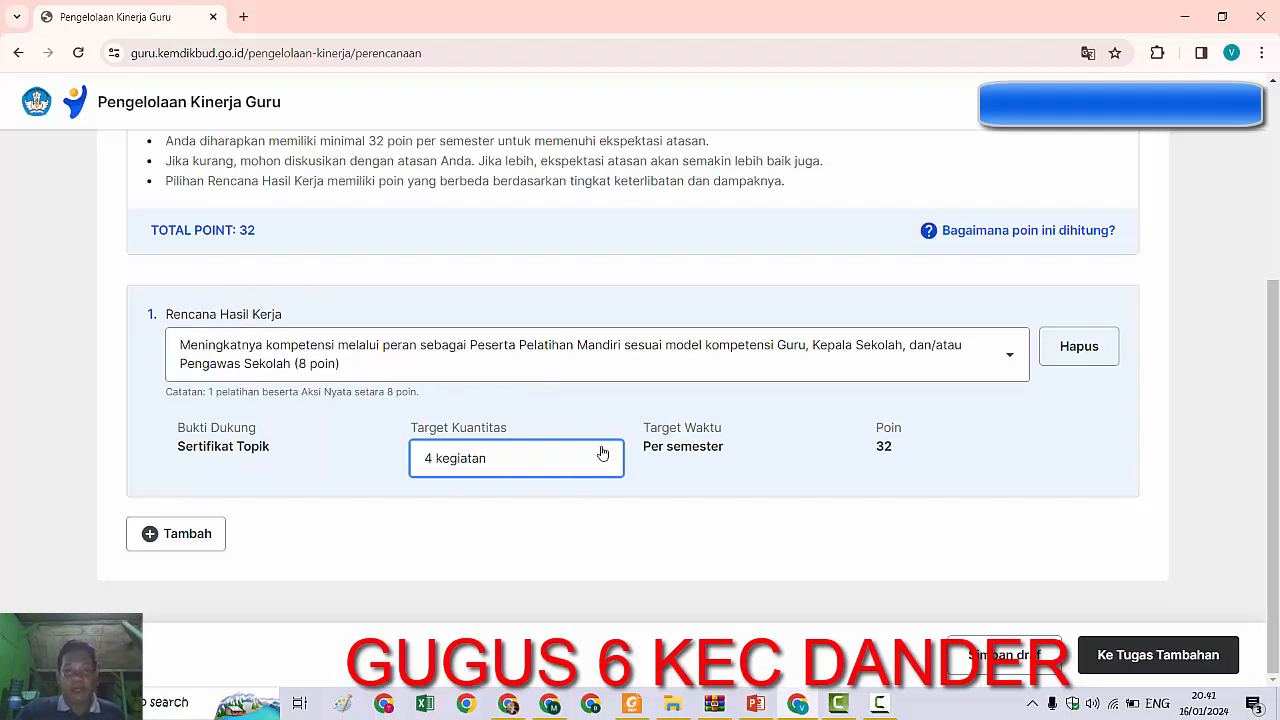
{"action": "left_click", "coordinate": [671, 485]}
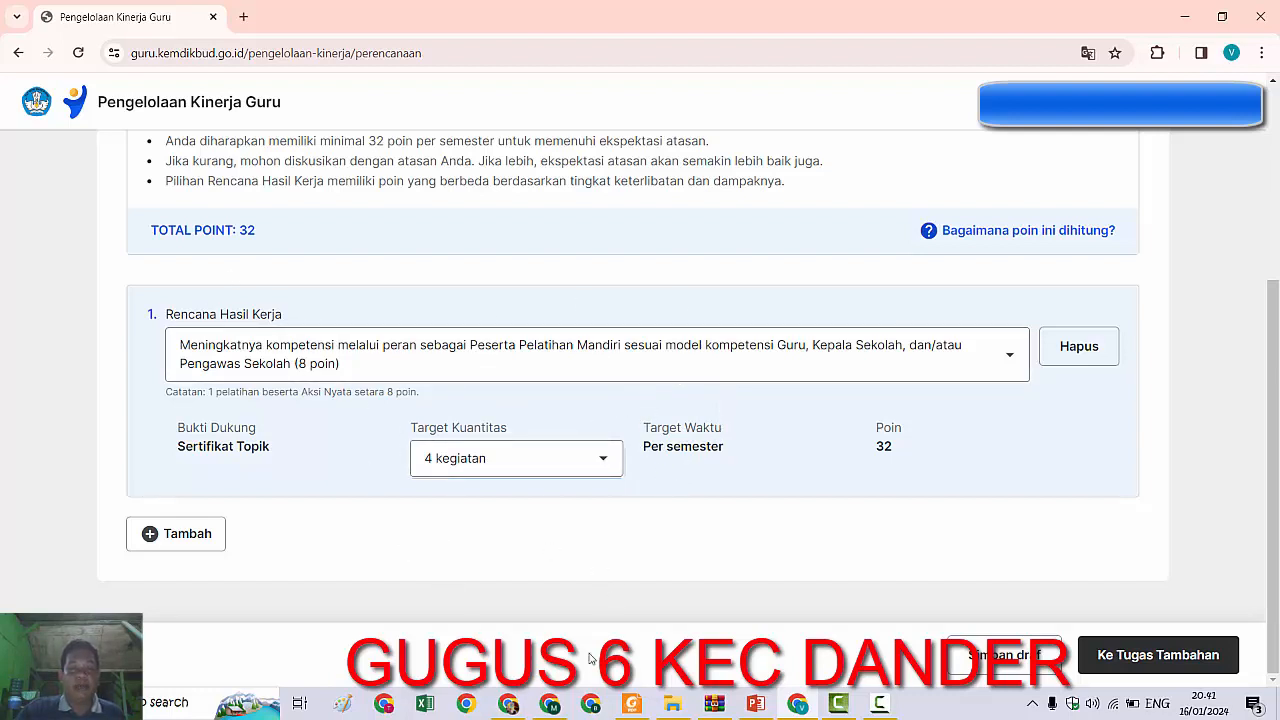
Switch to the Pelatihan Mandiri page in the other Chrome profile's window and read through the Rekomendasi belajar items.
{"action": "left_click", "coordinate": [549, 703]}
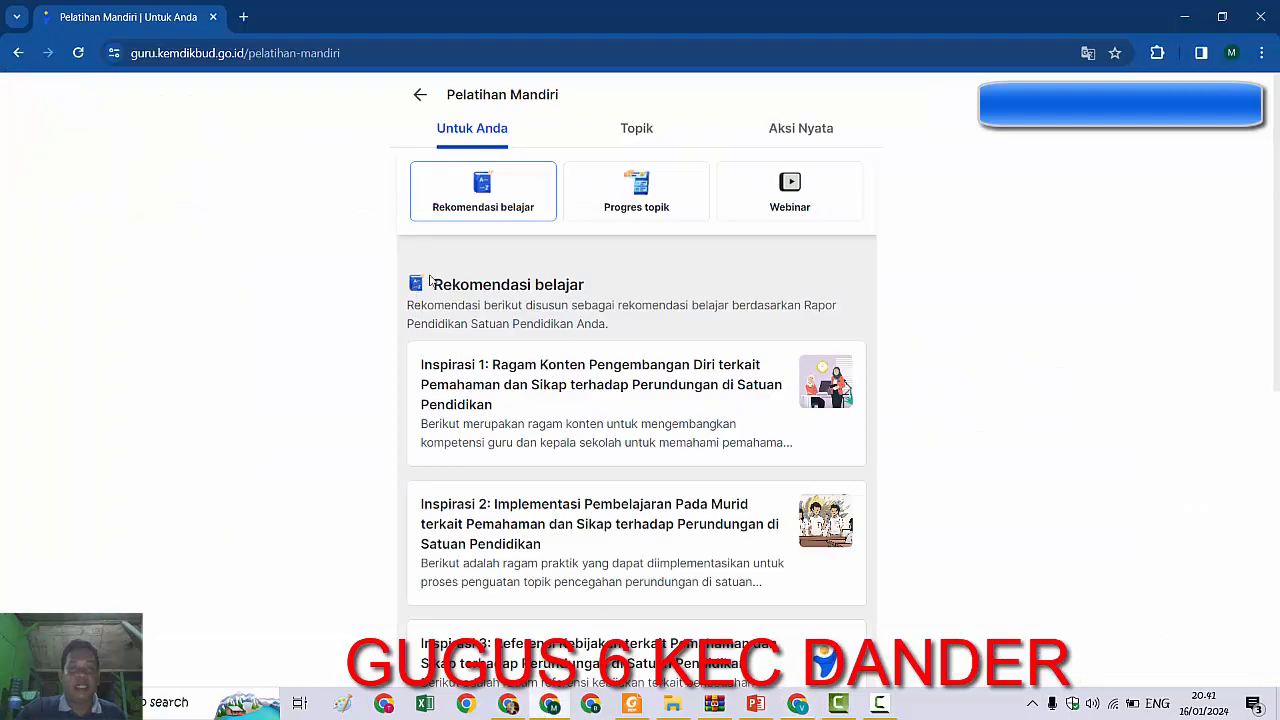
{"action": "left_click_drag", "start_coordinate": [434, 284], "coordinate": [611, 326]}
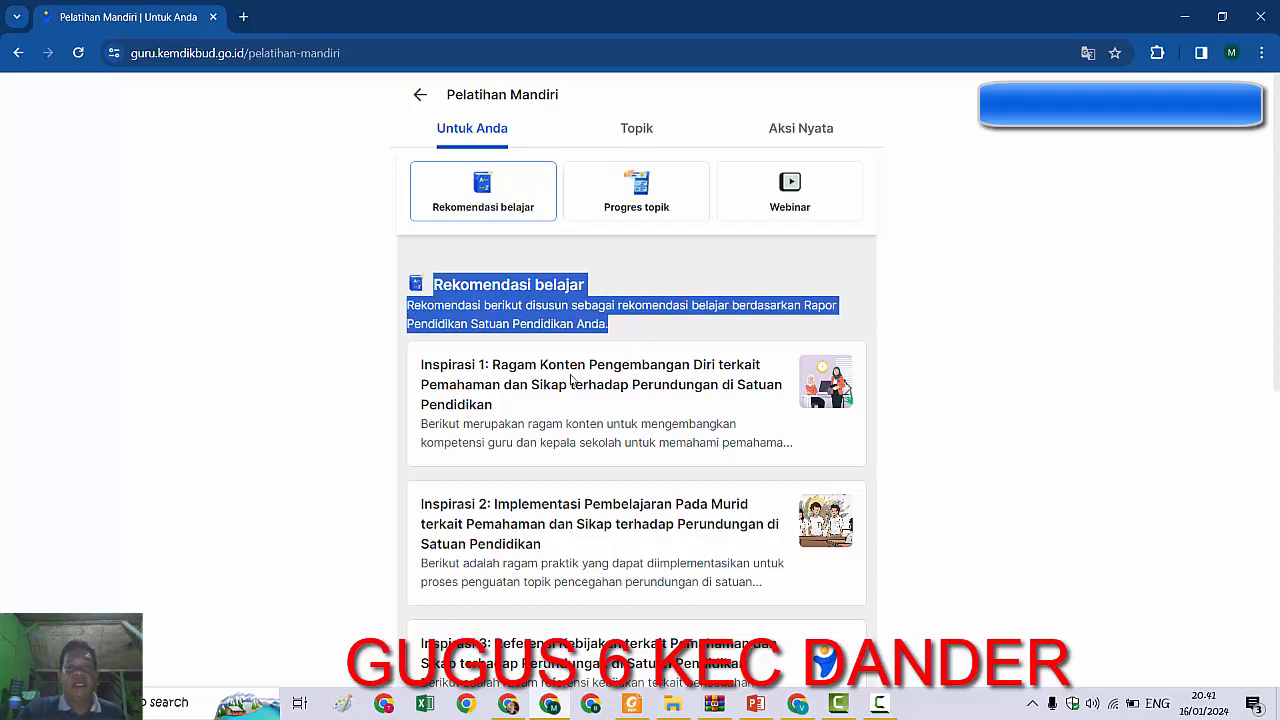
{"action": "scroll", "coordinate": [569, 413], "scroll_direction": "down", "scroll_amount": 3}
{"action": "scroll", "coordinate": [569, 413], "scroll_direction": "up", "scroll_amount": 2}
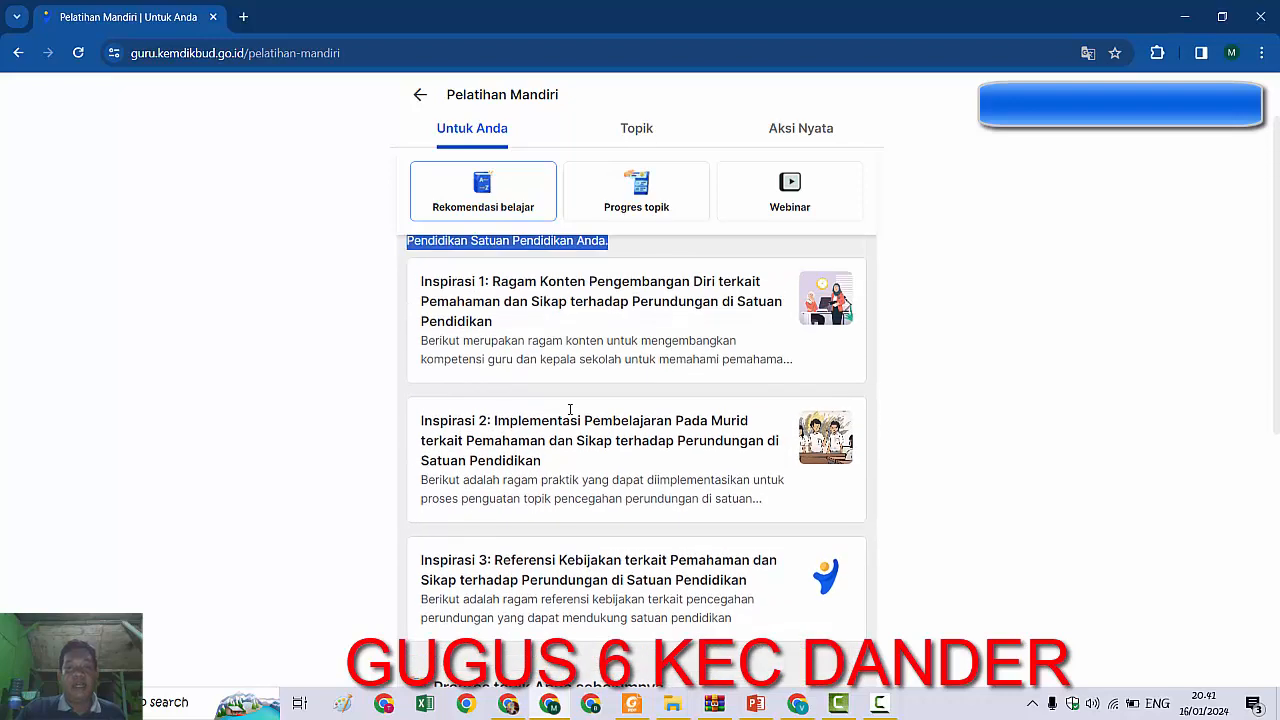
{"action": "scroll", "coordinate": [569, 413], "scroll_direction": "down", "scroll_amount": 1}
{"action": "scroll", "coordinate": [569, 413], "scroll_direction": "up", "scroll_amount": 1}
{"action": "scroll", "coordinate": [573, 335], "scroll_direction": "up", "scroll_amount": 1}
{"action": "scroll", "coordinate": [590, 300], "scroll_direction": "down", "scroll_amount": 1}
Open the topic Tools Online: Pemanfaatan untuk Pembelajaran Aktif from the Topik list and examine its modules, Aksi Nyata and Sertifikat sections.
{"action": "left_click", "coordinate": [640, 133]}
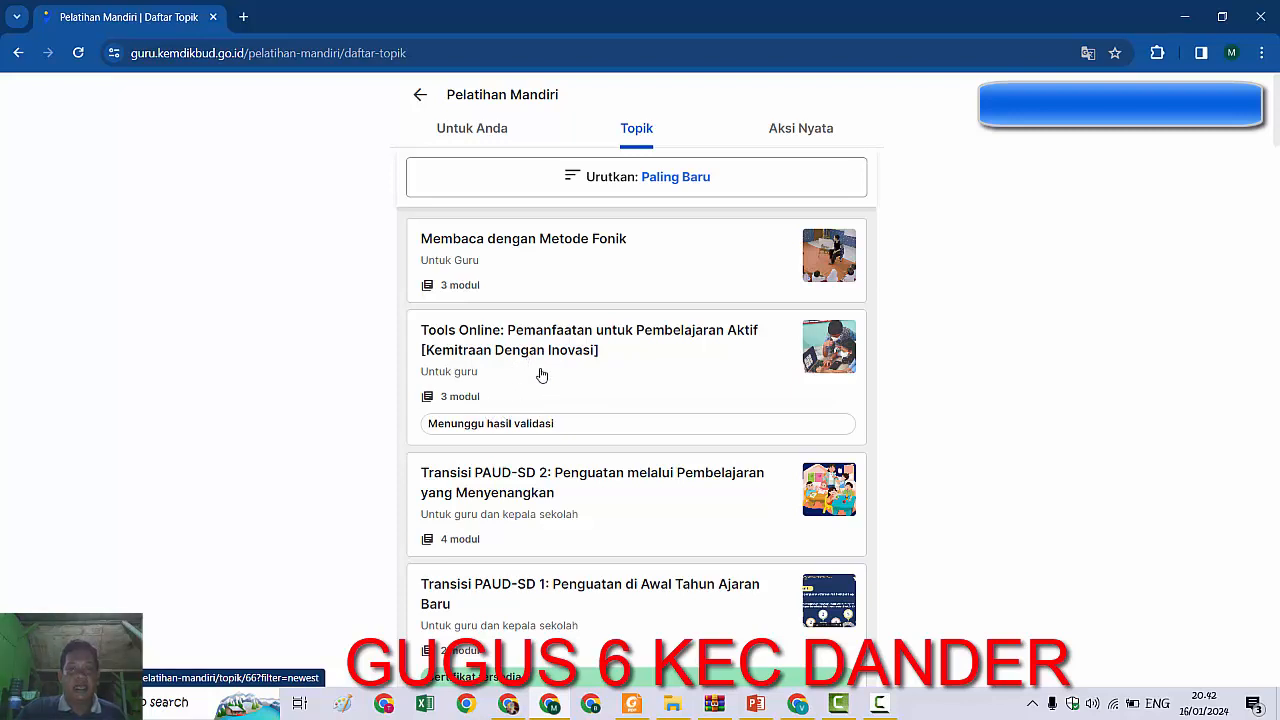
{"action": "left_click", "coordinate": [541, 377]}
{"action": "scroll", "coordinate": [593, 414], "scroll_direction": "down", "scroll_amount": 3}
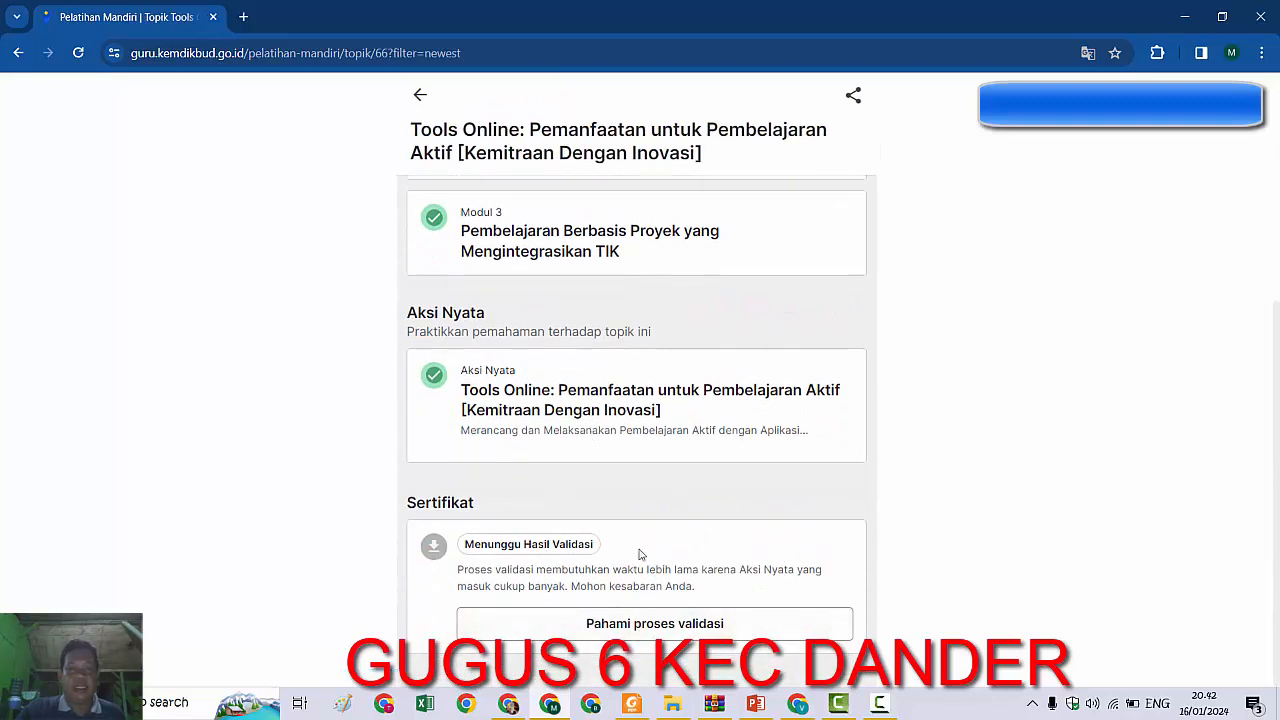
{"action": "scroll", "coordinate": [593, 478], "scroll_direction": "up", "scroll_amount": 1}
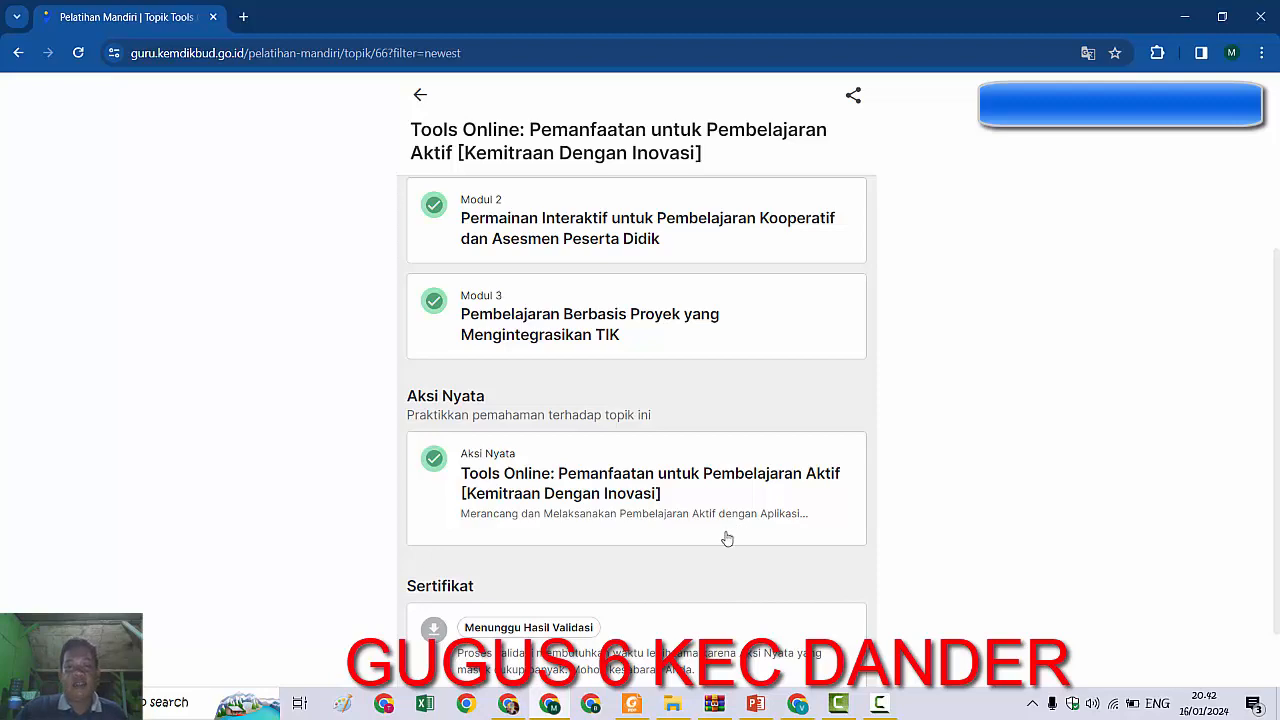
Return to the Pengelolaan Kinerja Guru plan and review the minimum-point rules against Rencana Hasil Kerja 1.
{"action": "left_click", "coordinate": [797, 703]}
{"action": "scroll", "coordinate": [531, 293], "scroll_direction": "up", "scroll_amount": 2}
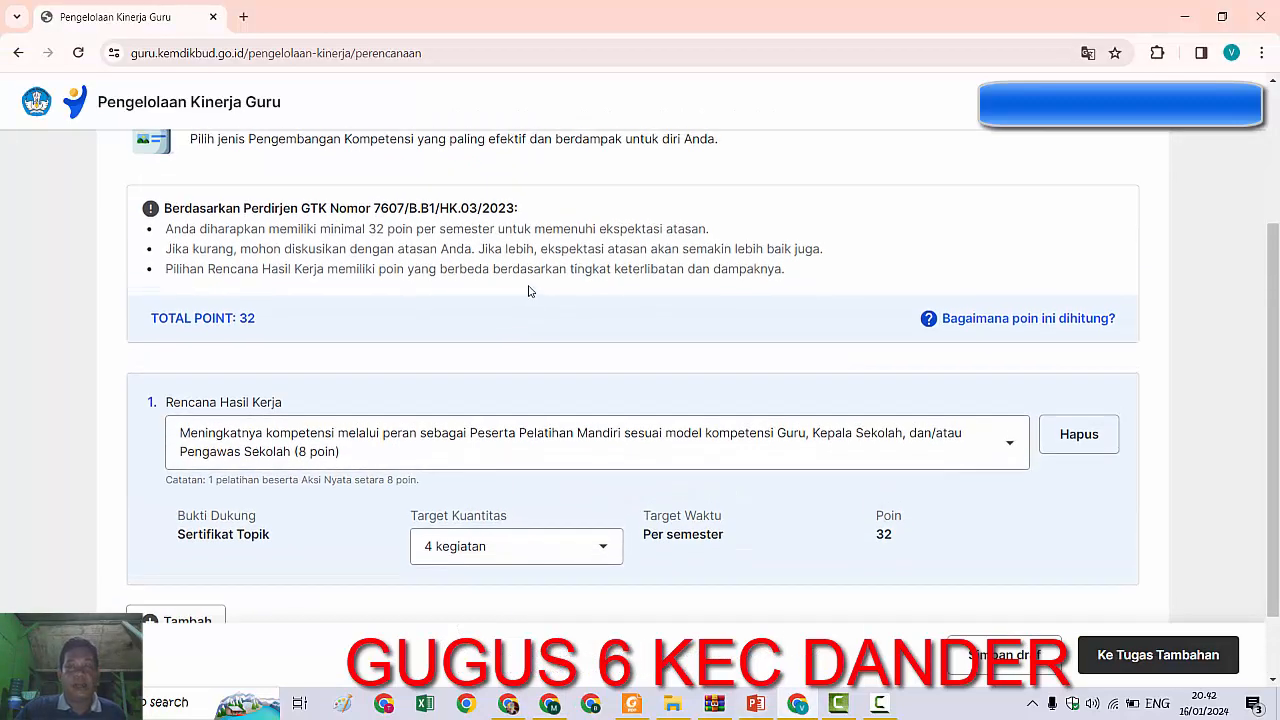
{"action": "scroll", "coordinate": [531, 290], "scroll_direction": "up", "scroll_amount": 2}
{"action": "scroll", "coordinate": [531, 290], "scroll_direction": "down", "scroll_amount": 3}
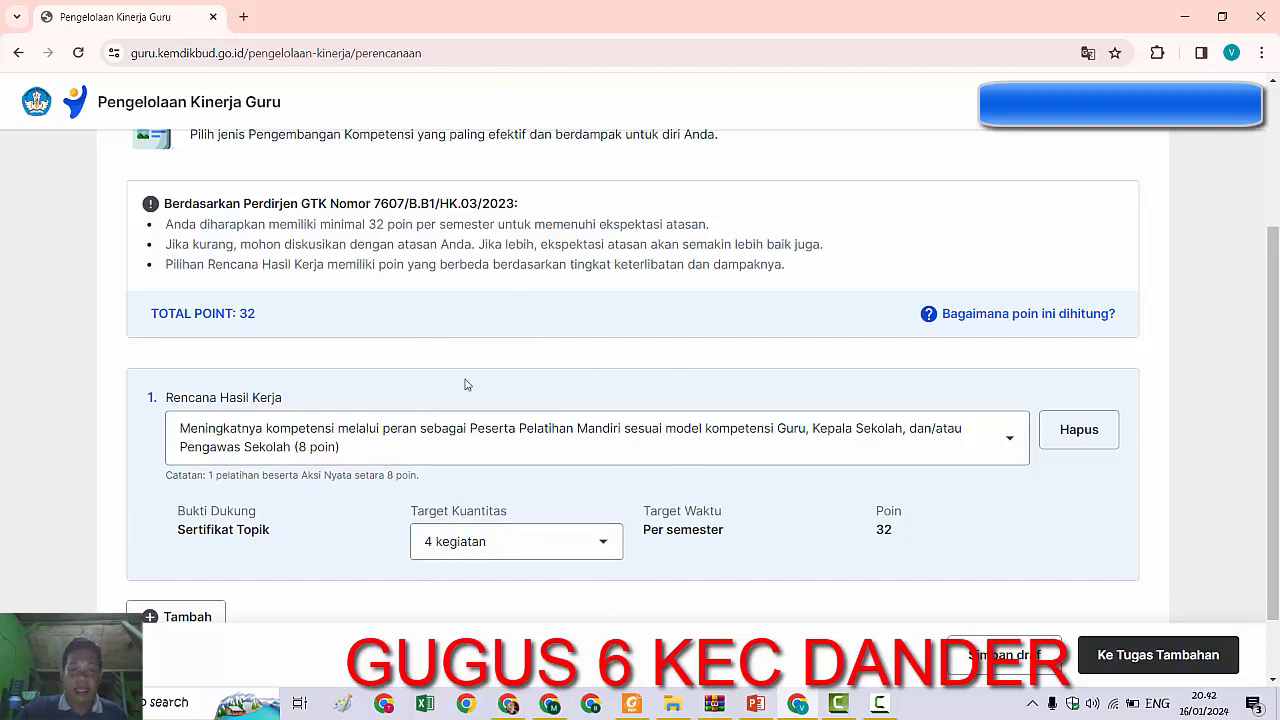
Switch back to the Pelatihan Mandiri window, check the Tools Online topic's certificate section, and return to the Untuk Anda recommendations.
{"action": "left_click", "coordinate": [559, 700]}
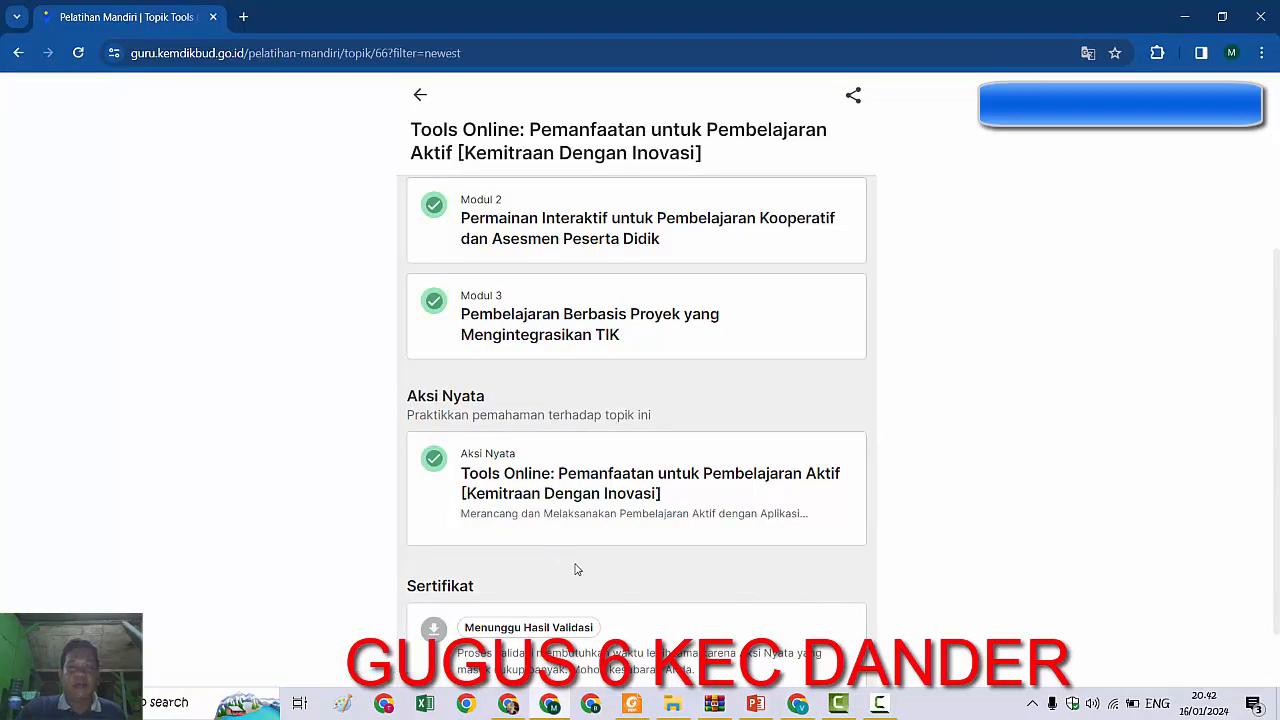
{"action": "scroll", "coordinate": [576, 568], "scroll_direction": "down", "scroll_amount": 1}
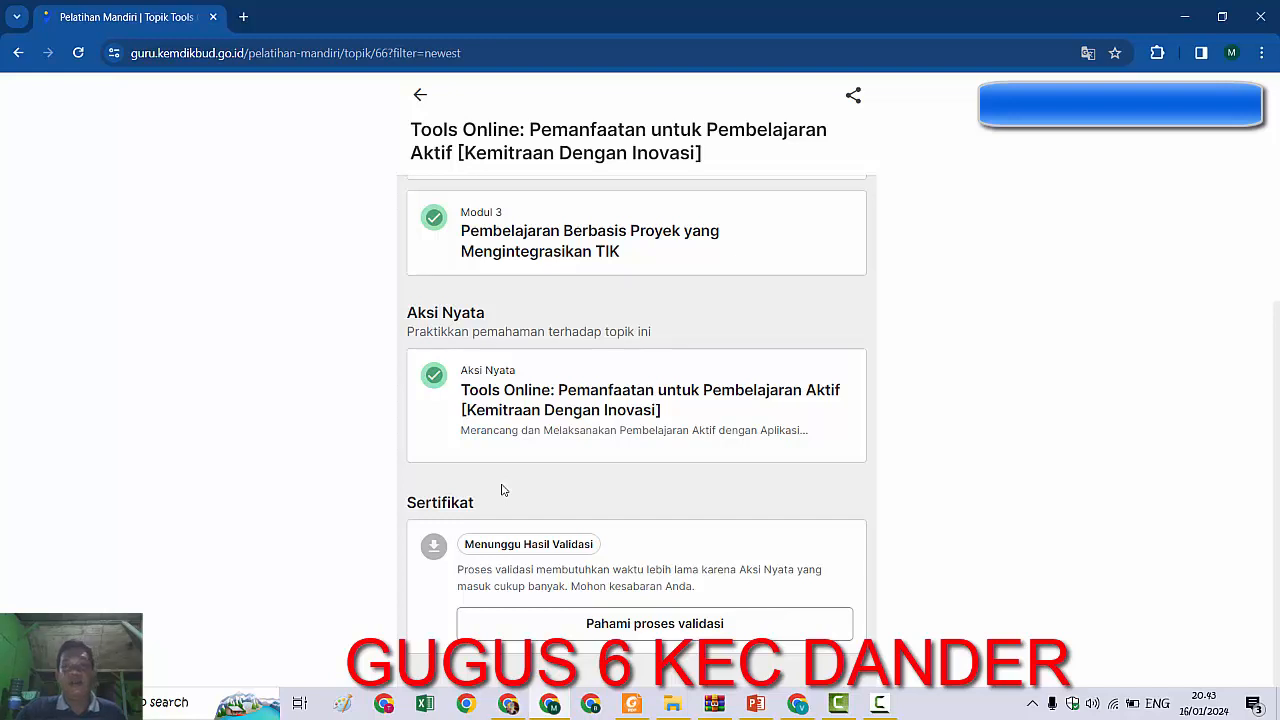
{"action": "left_click", "coordinate": [421, 100]}
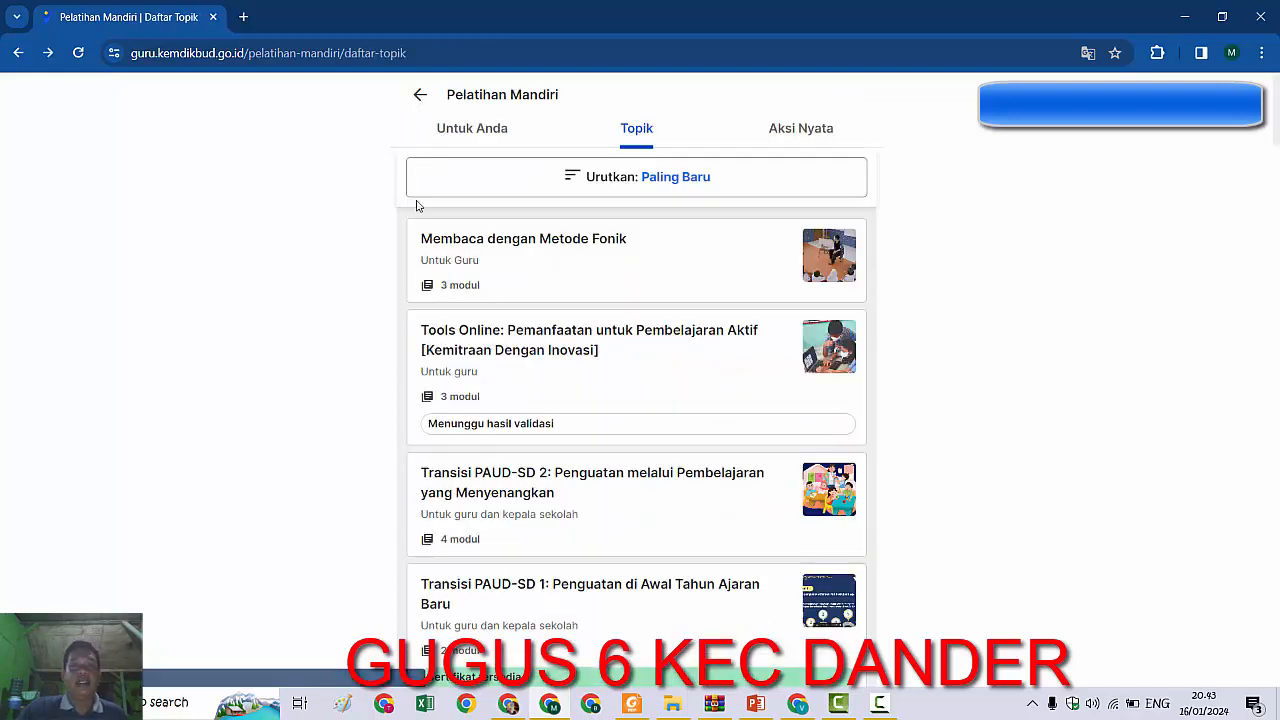
{"action": "left_click", "coordinate": [472, 130]}
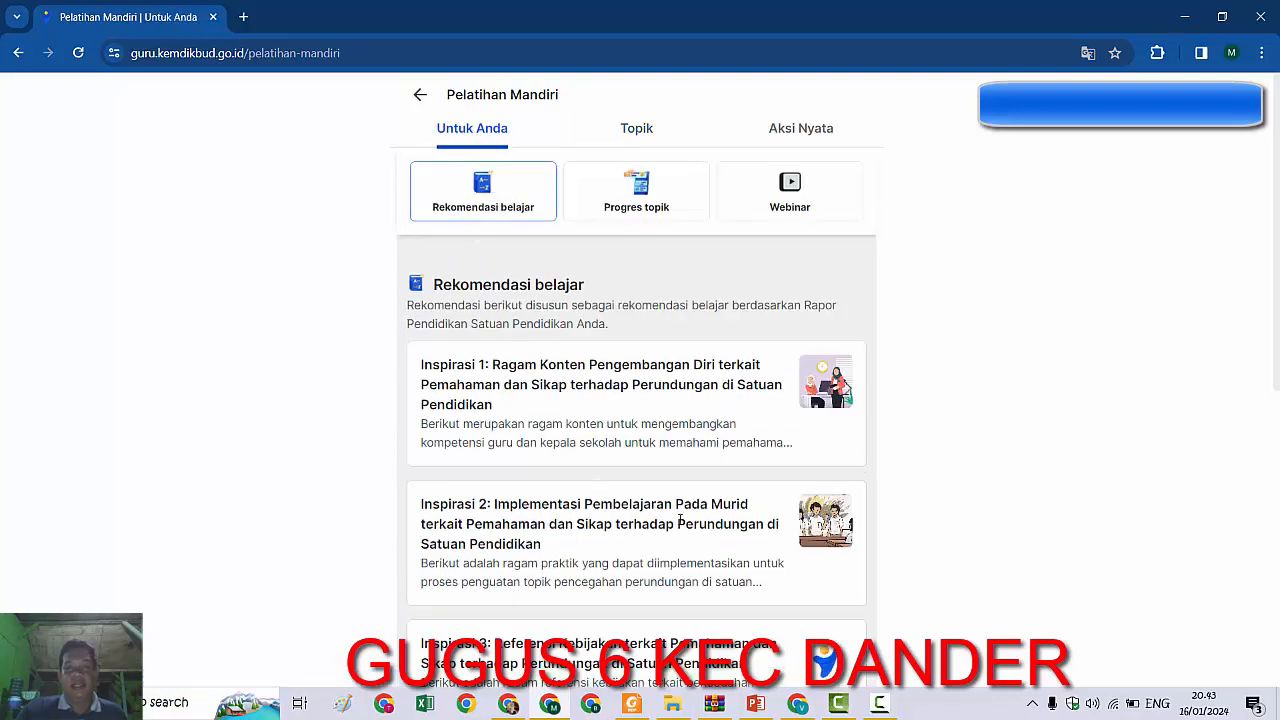
Return to the performance plan and check the Bukti Dukung required for Rencana Hasil Kerja 1.
{"action": "left_click", "coordinate": [797, 704]}
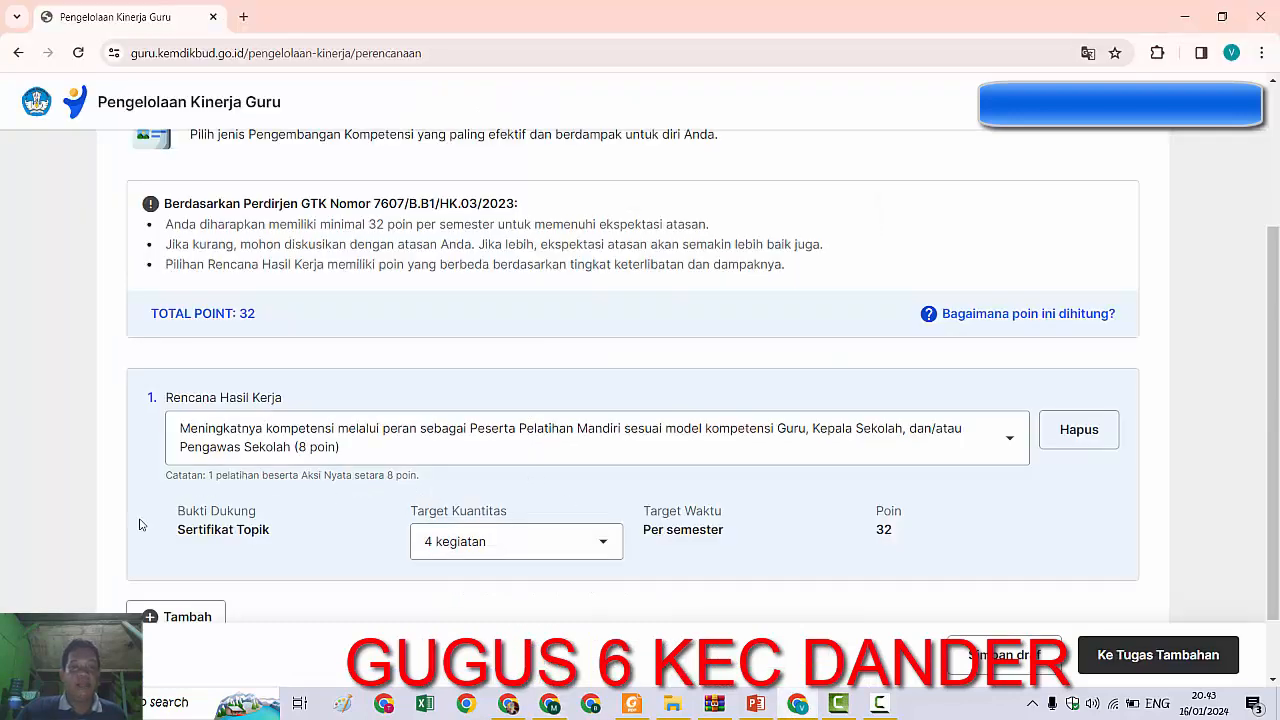
{"action": "left_click_drag", "start_coordinate": [180, 529], "coordinate": [295, 557]}
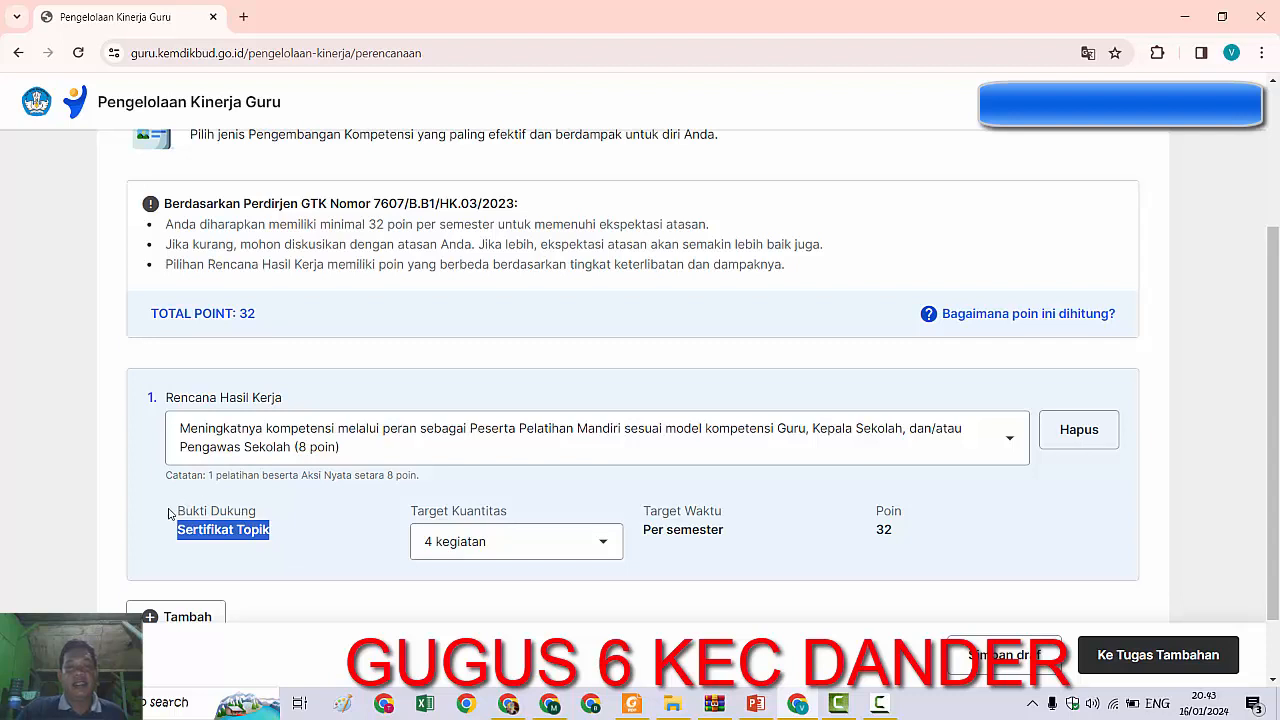
{"action": "left_click", "coordinate": [241, 543]}
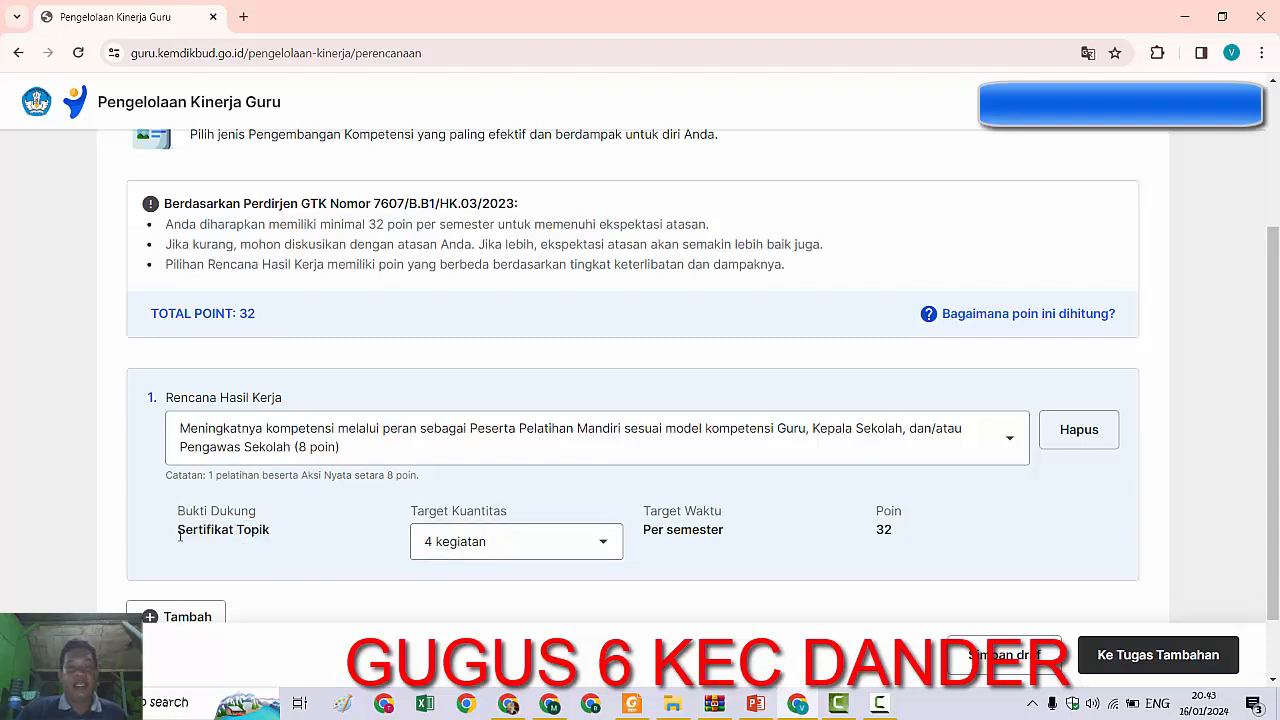
{"action": "left_click_drag", "start_coordinate": [177, 531], "coordinate": [293, 555]}
{"action": "left_click", "coordinate": [293, 555]}
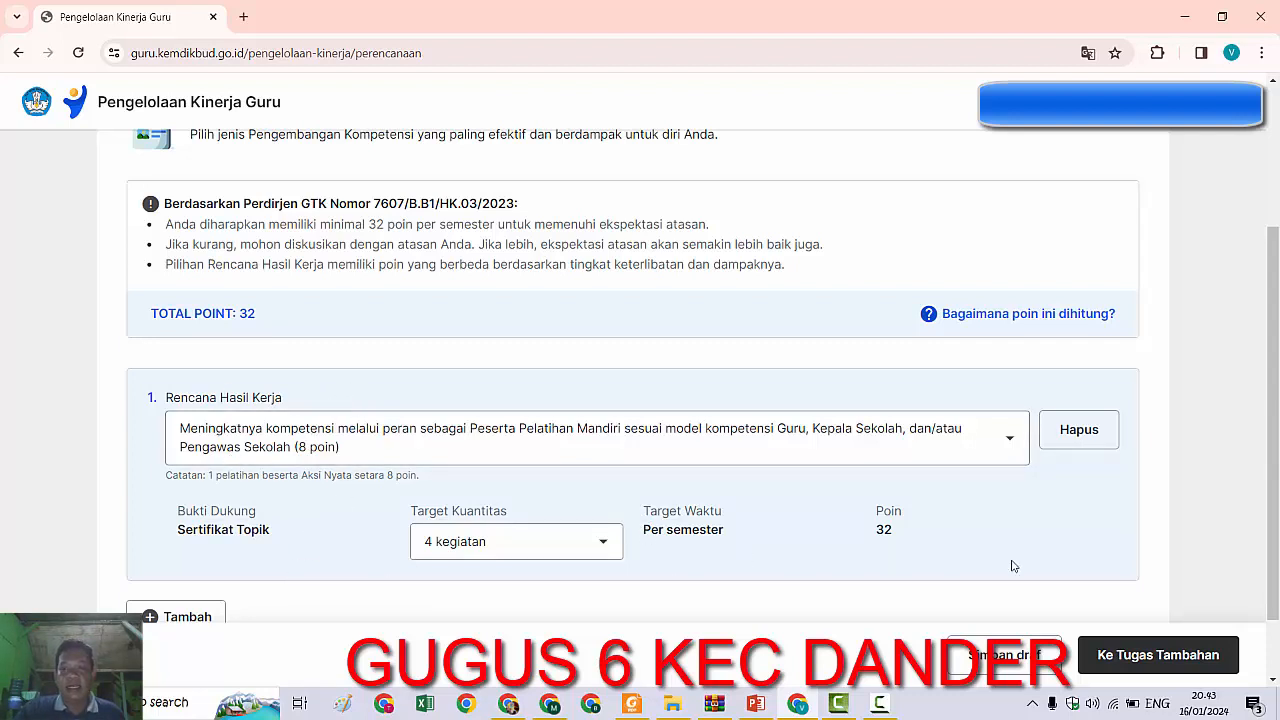
Proceed to Tugas Tambahan, set its Rencana Hasil Kerja 1 to the Semua jenjang Guru Piket task, and check its Bukti Dukung.
{"action": "left_click", "coordinate": [1143, 660]}
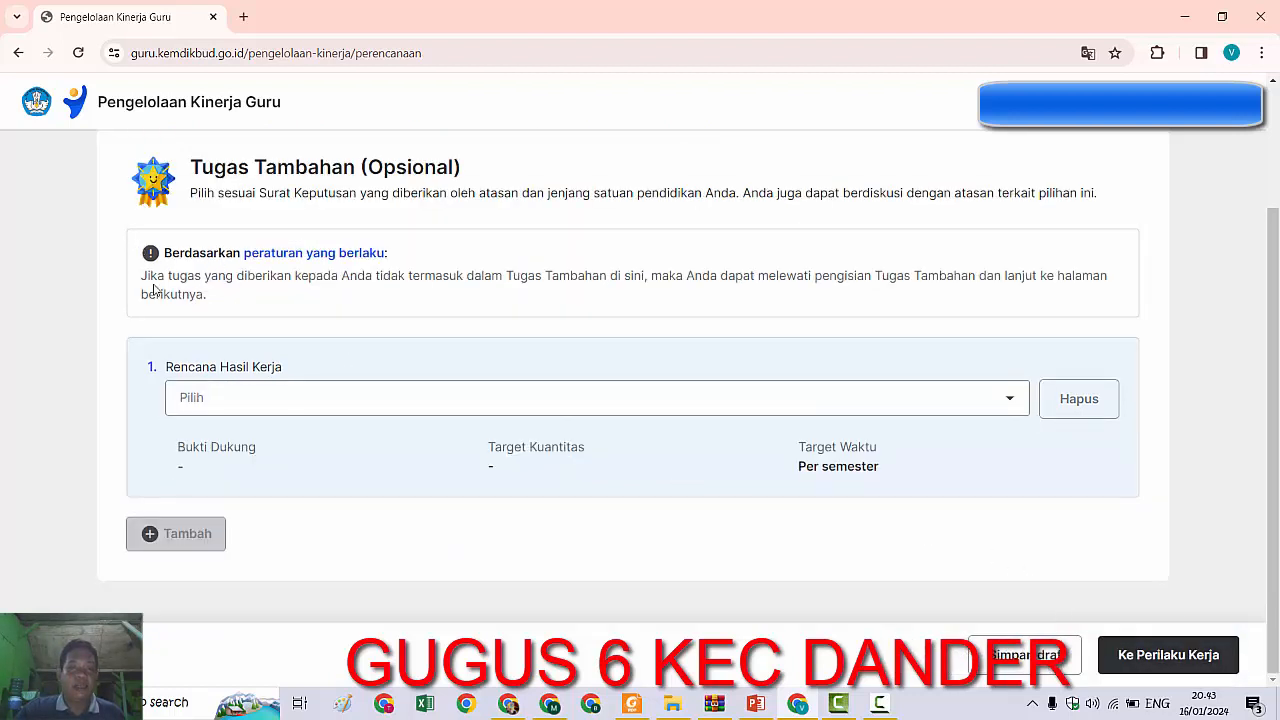
{"action": "left_click_drag", "start_coordinate": [140, 281], "coordinate": [864, 292]}
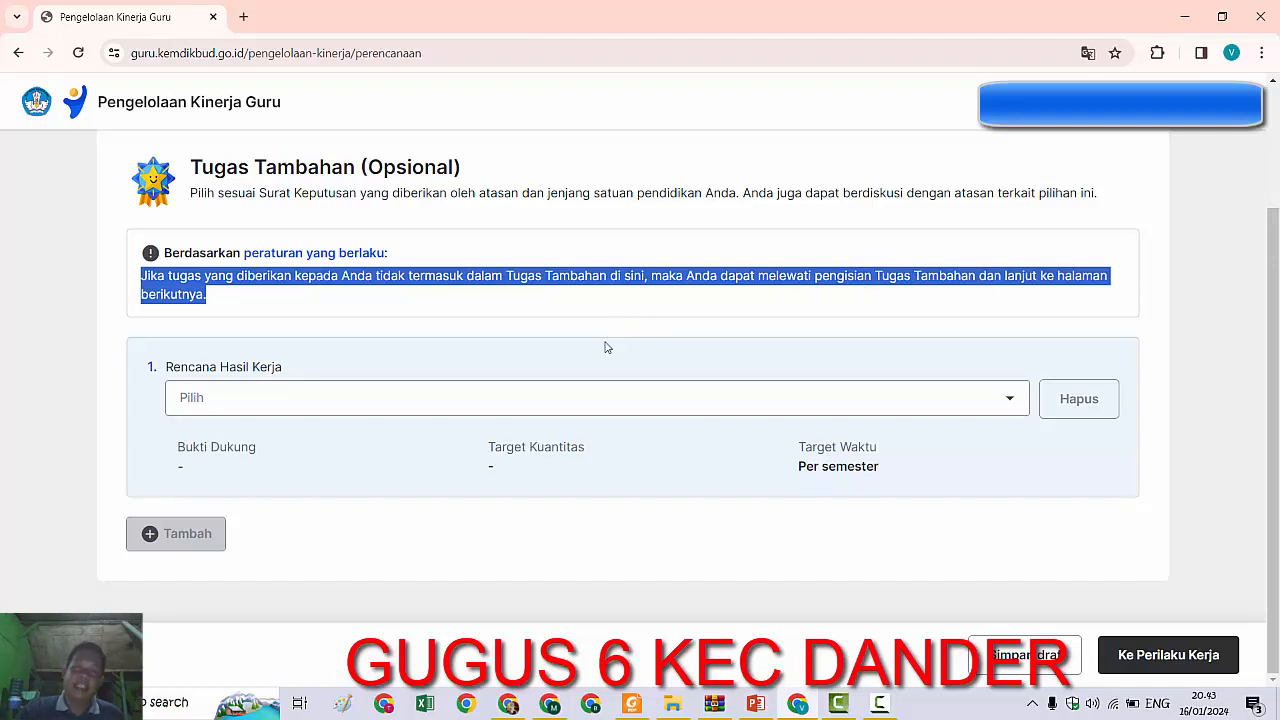
{"action": "left_click", "coordinate": [676, 406]}
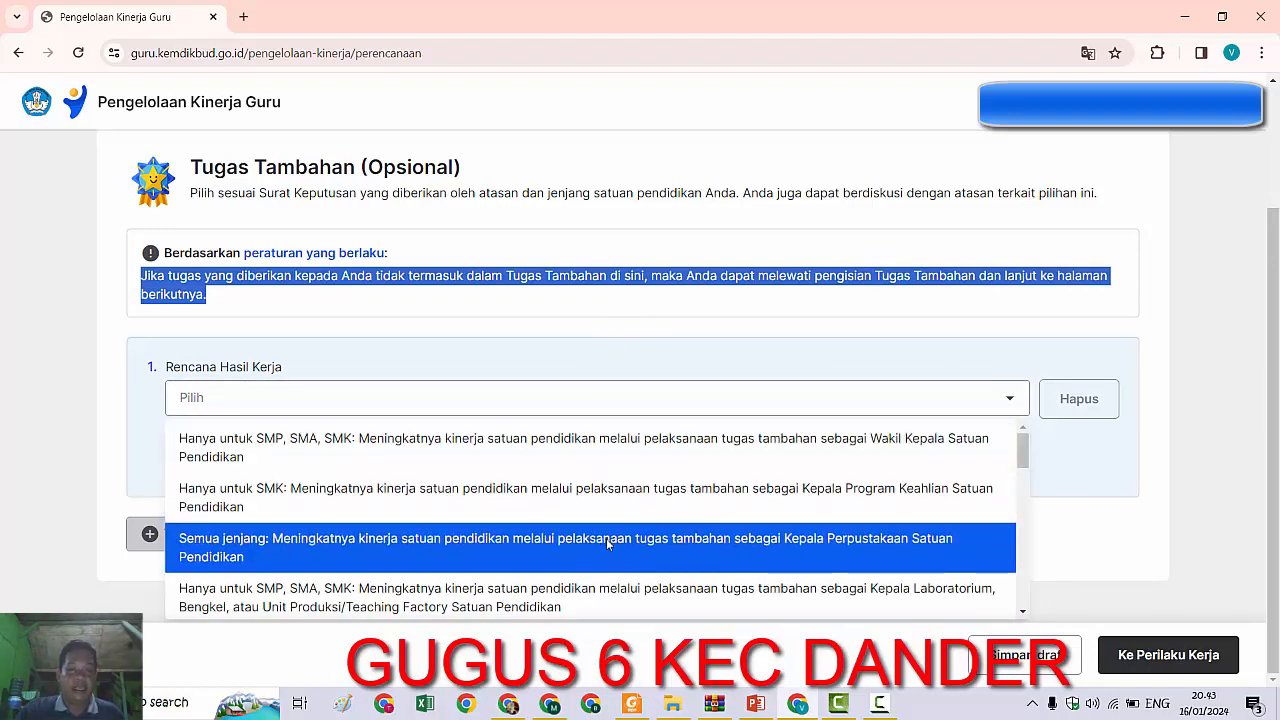
{"action": "scroll", "coordinate": [607, 544], "scroll_direction": "down", "scroll_amount": 1}
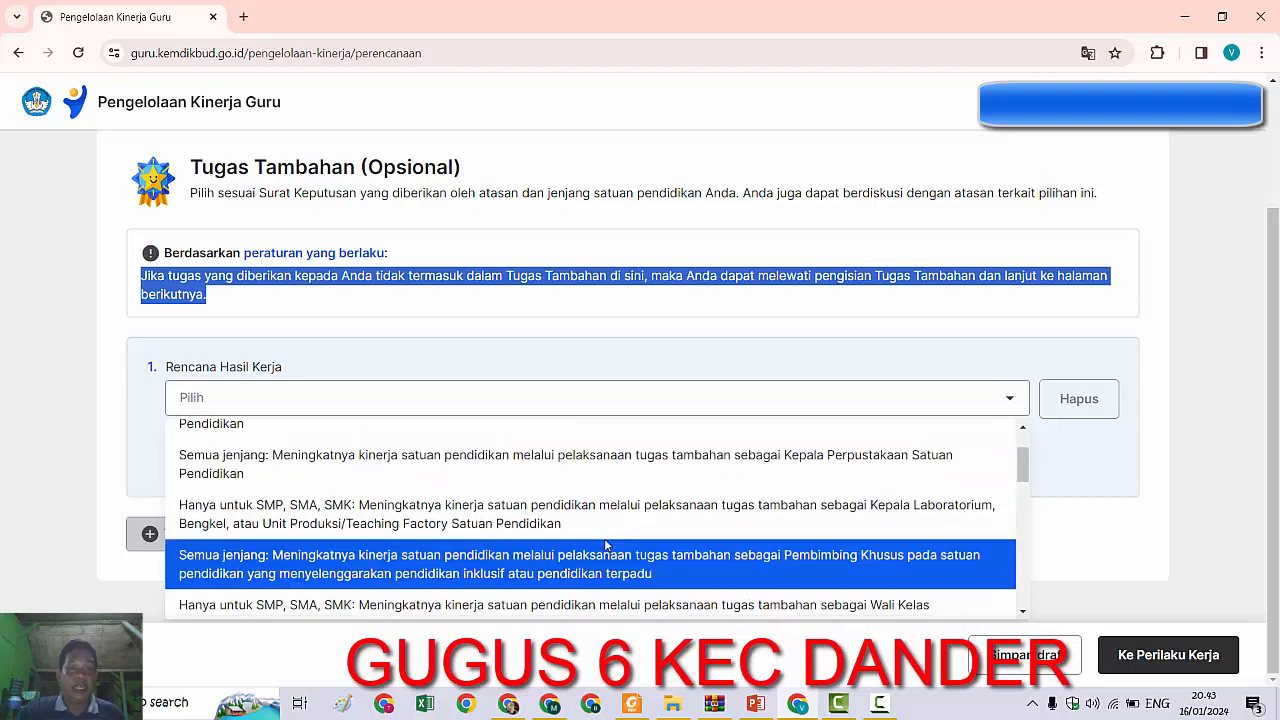
{"action": "scroll", "coordinate": [607, 544], "scroll_direction": "down", "scroll_amount": 3}
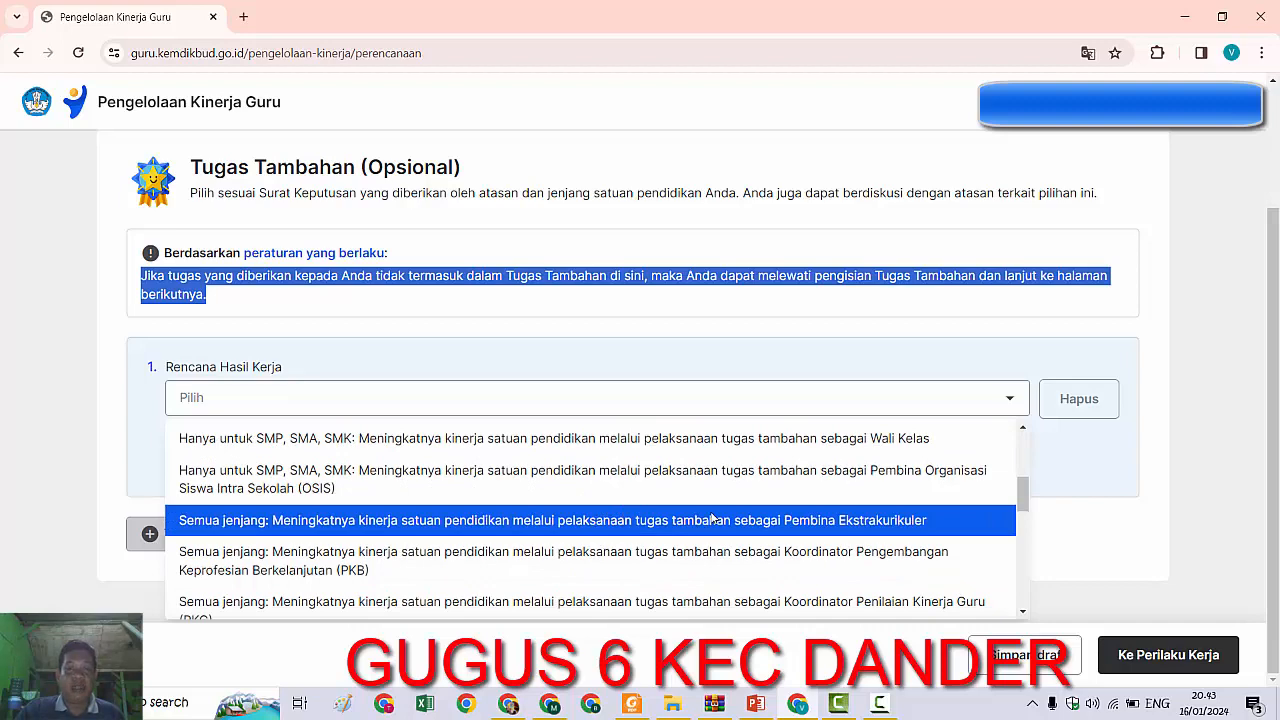
{"action": "scroll", "coordinate": [650, 495], "scroll_direction": "down", "scroll_amount": 2}
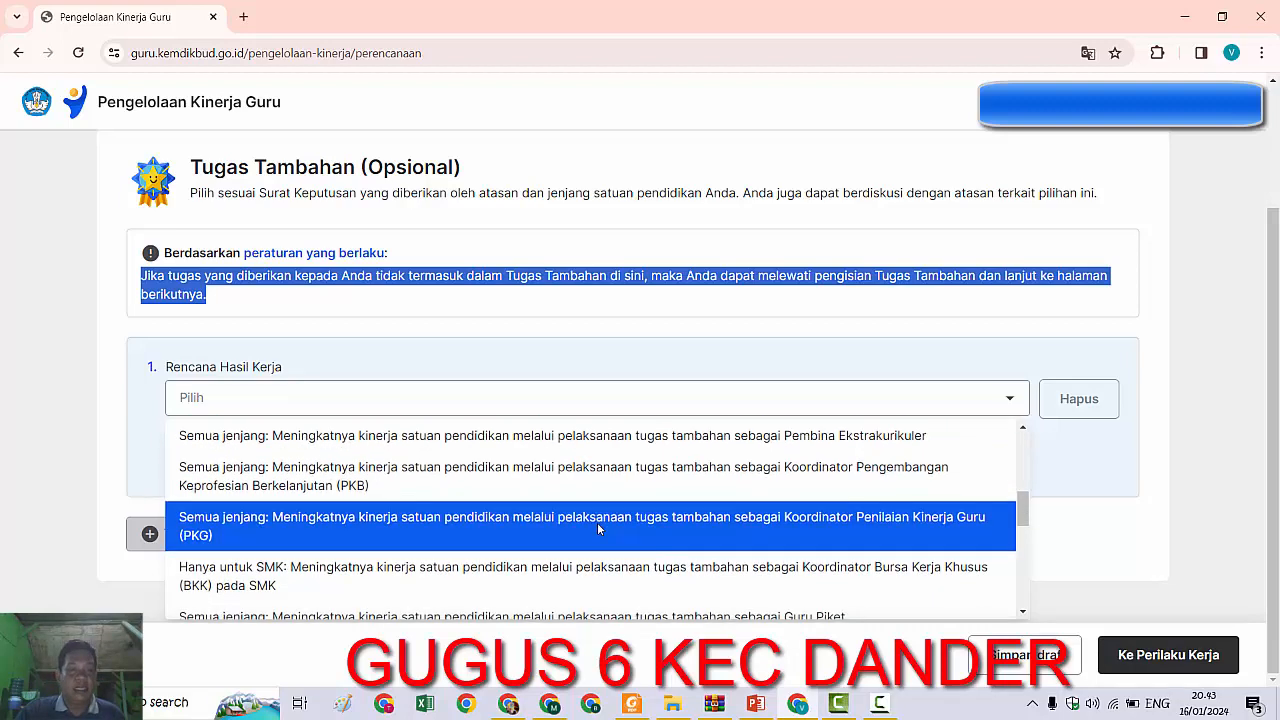
{"action": "scroll", "coordinate": [598, 530], "scroll_direction": "down", "scroll_amount": 2}
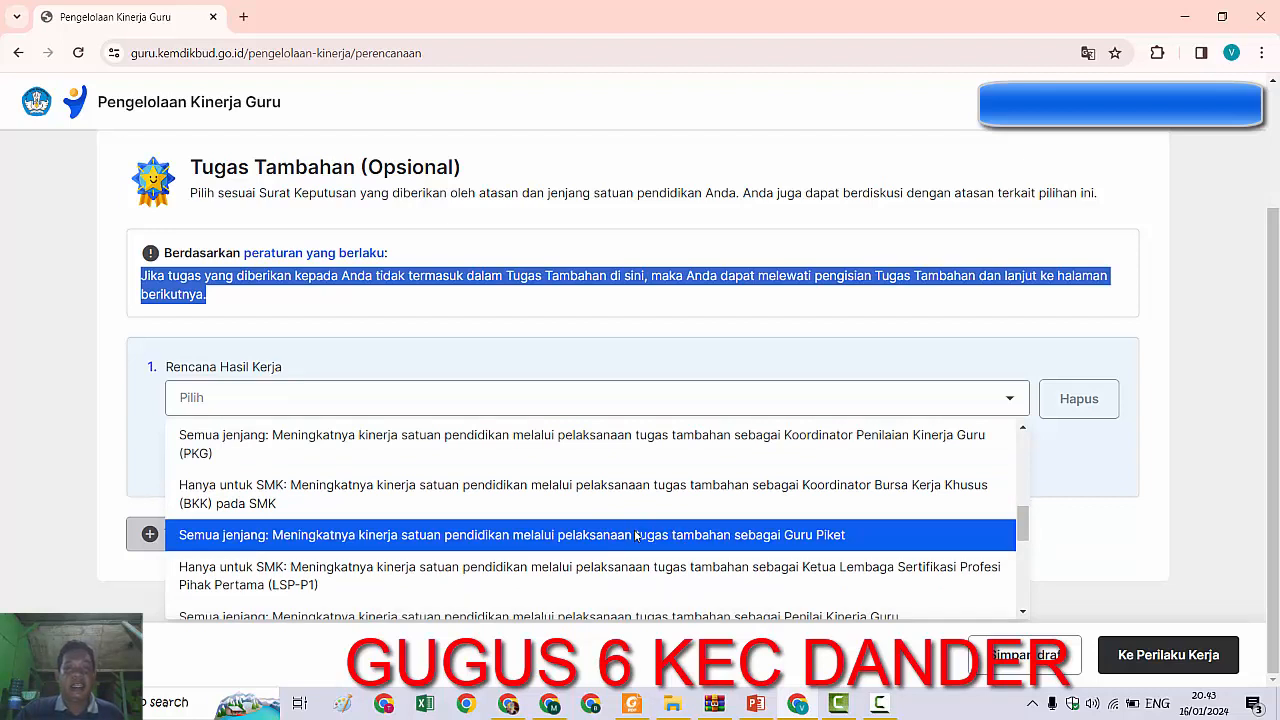
{"action": "left_click", "coordinate": [636, 535]}
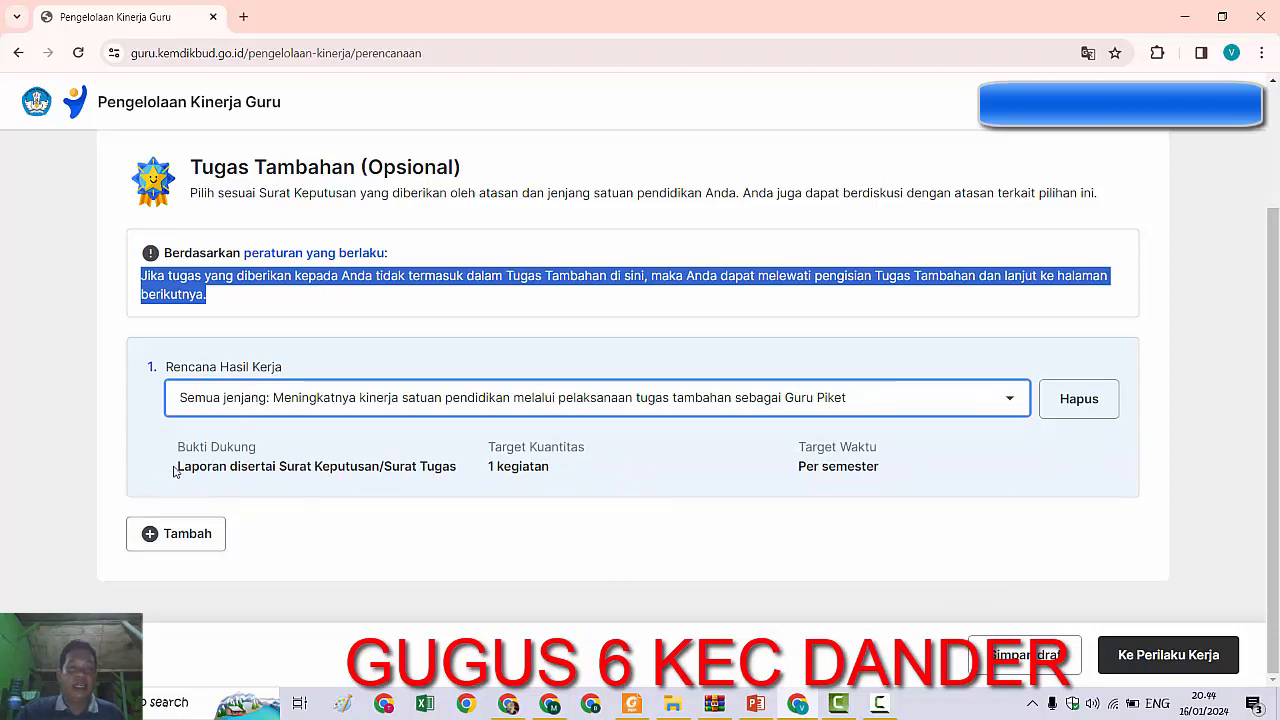
{"action": "left_click_drag", "start_coordinate": [175, 470], "coordinate": [459, 480]}
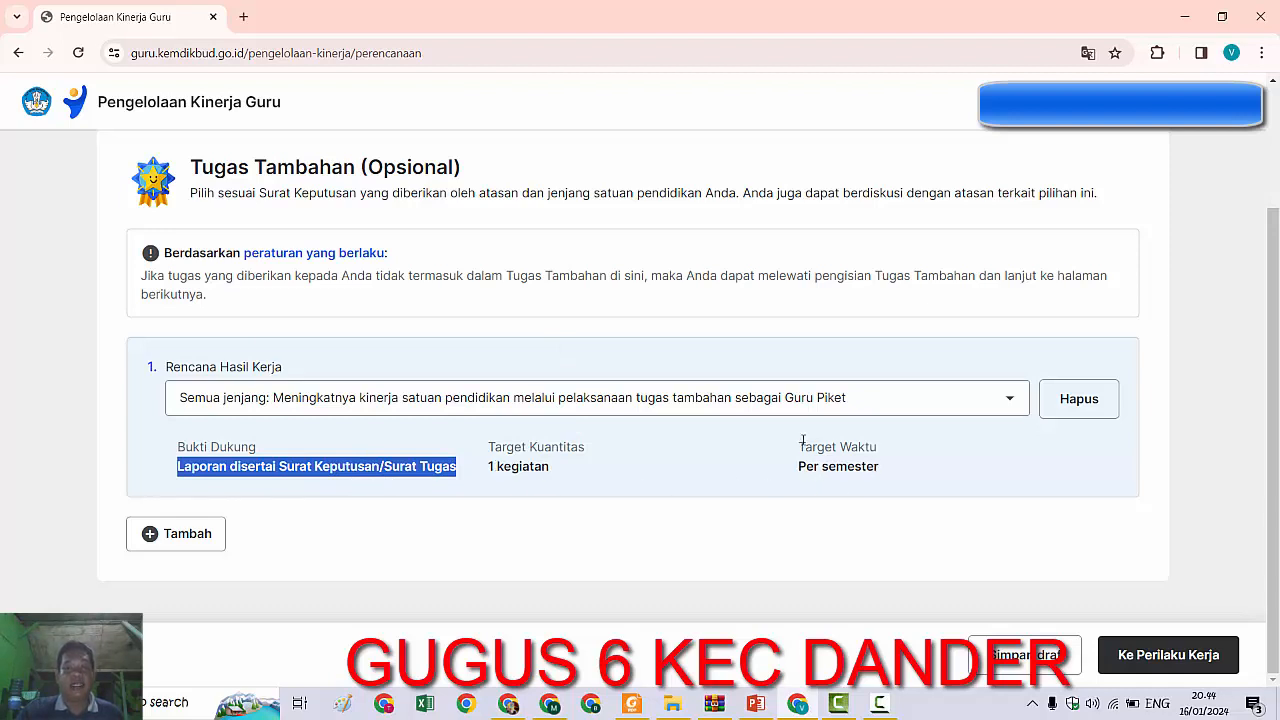
{"action": "left_click", "coordinate": [852, 504]}
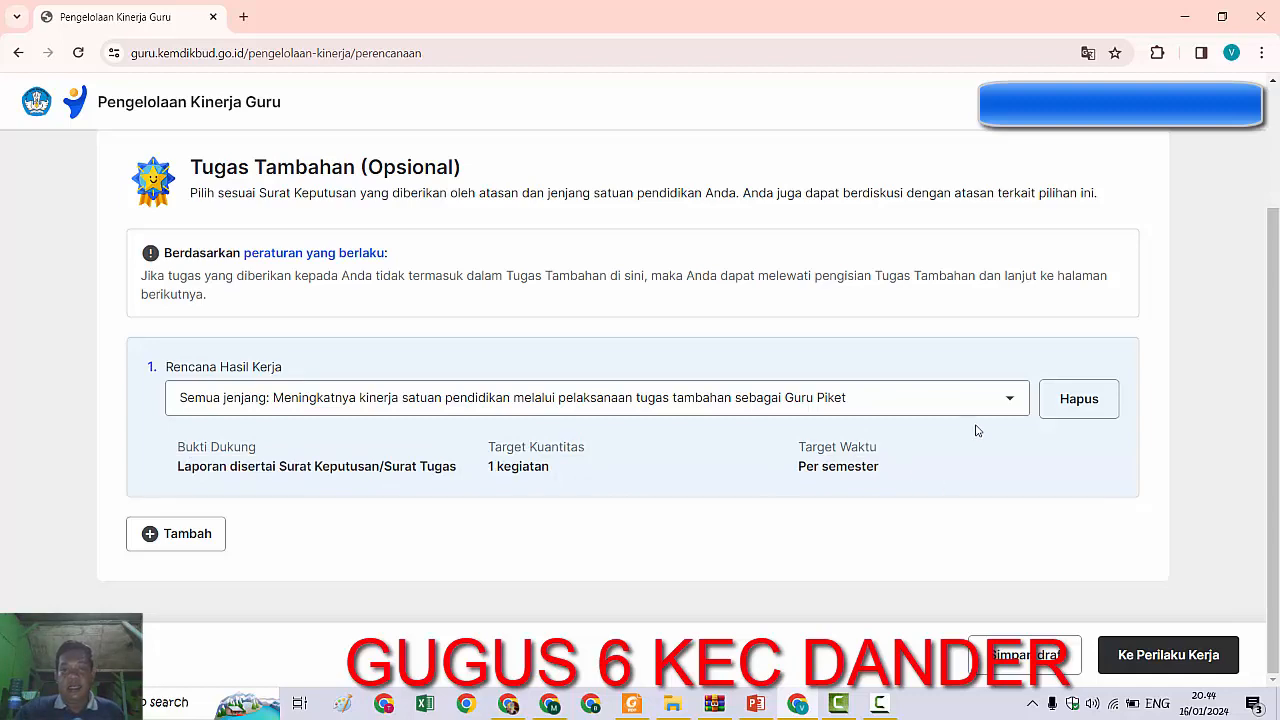
Look through the available Rencana Hasil Kerja options for Tugas Tambahan, keeping the Guru Piket choice.
{"action": "left_click", "coordinate": [700, 402]}
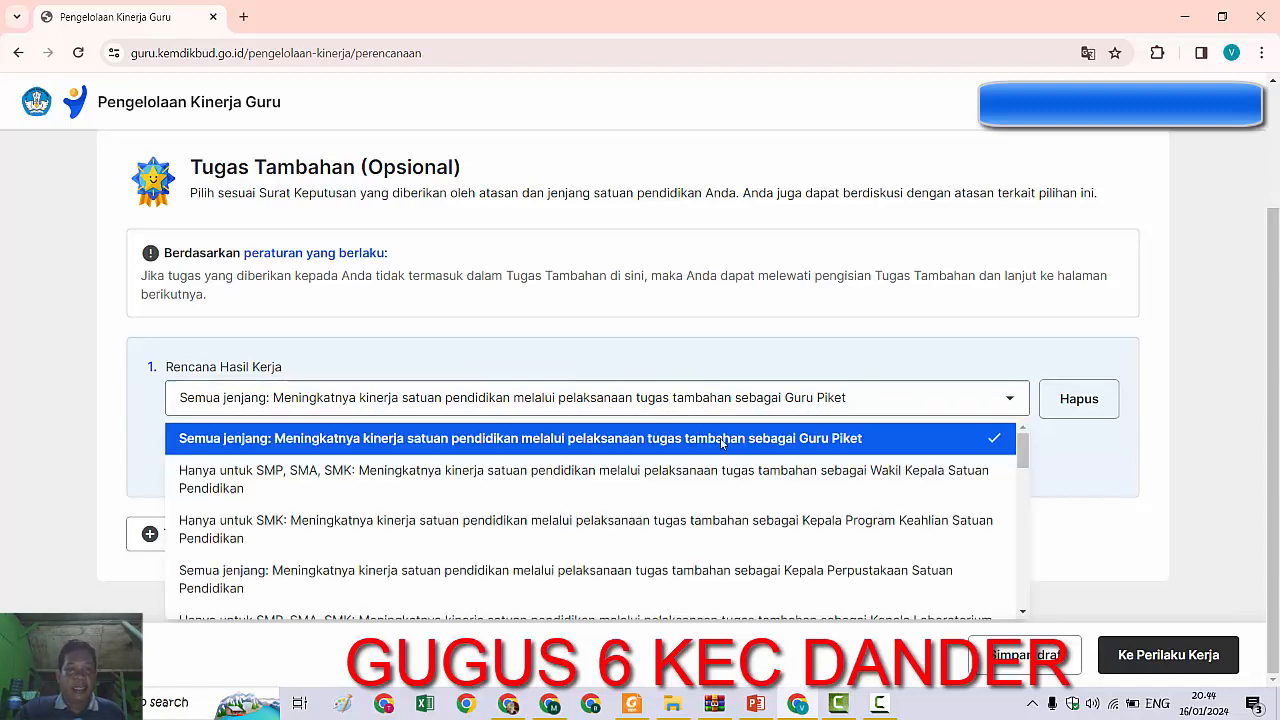
{"action": "scroll", "coordinate": [695, 540], "scroll_direction": "down", "scroll_amount": 3}
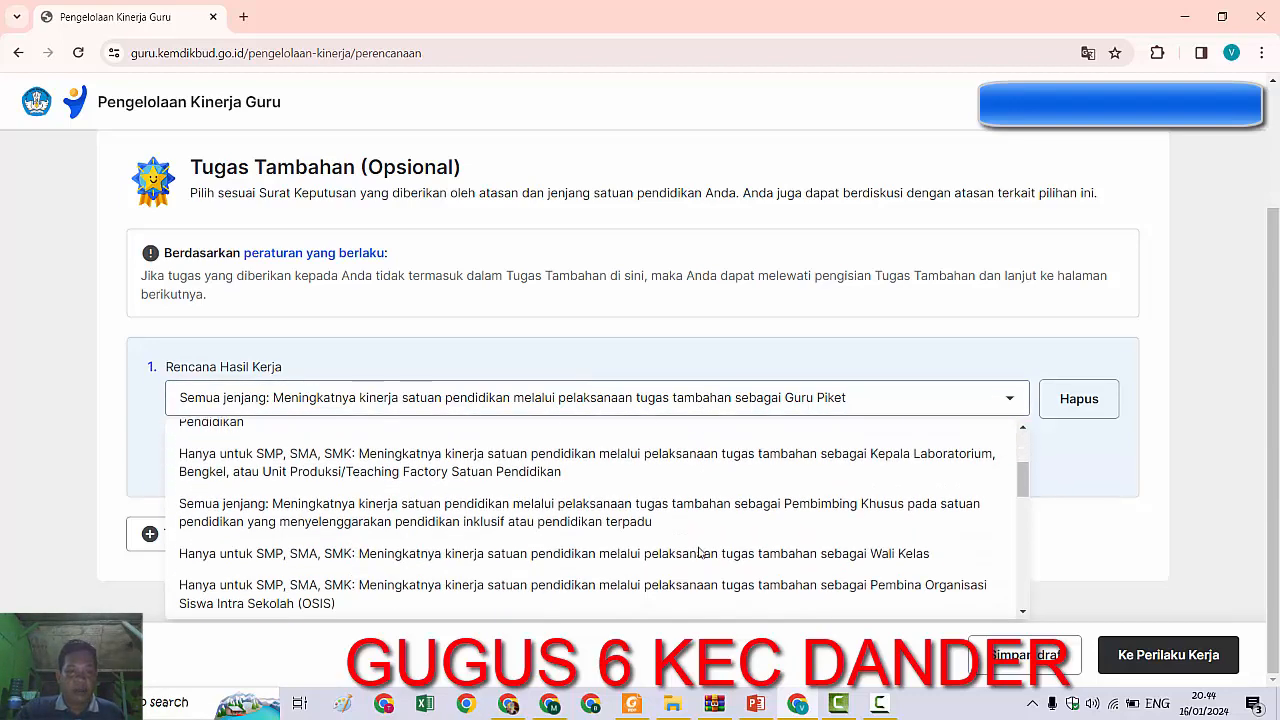
{"action": "scroll", "coordinate": [672, 530], "scroll_direction": "down", "scroll_amount": 2}
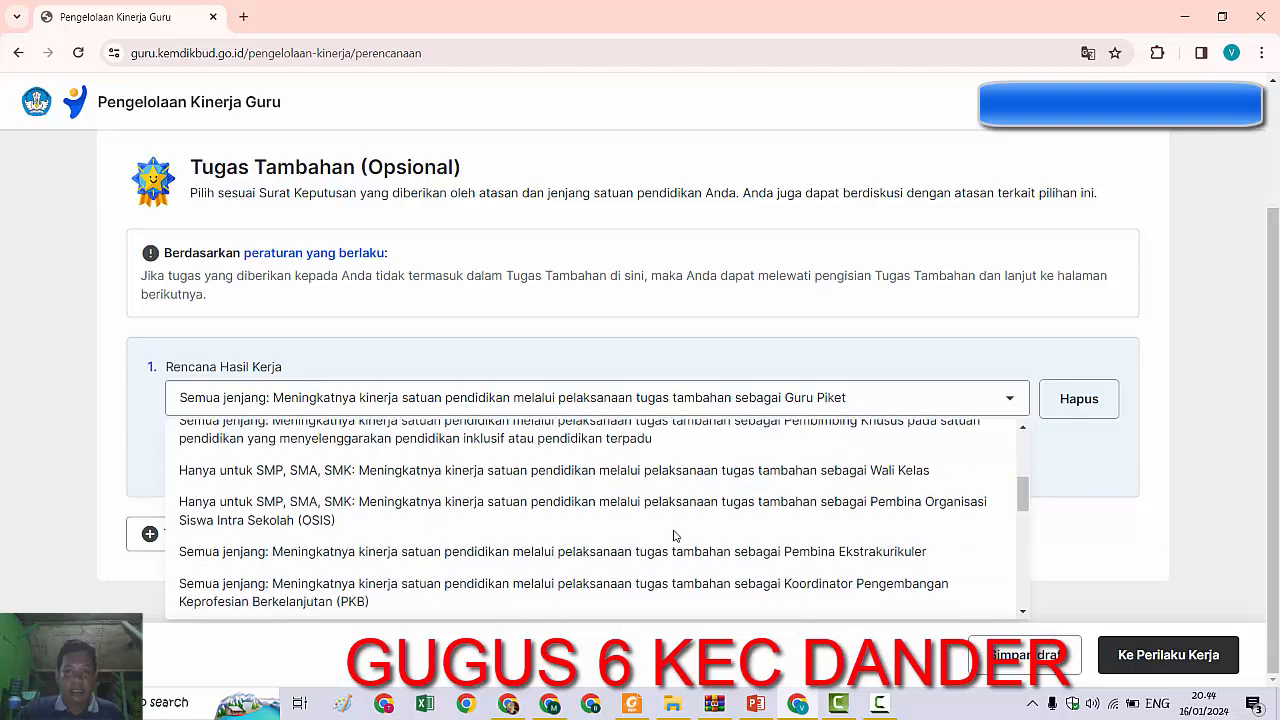
{"action": "scroll", "coordinate": [675, 533], "scroll_direction": "down", "scroll_amount": 2}
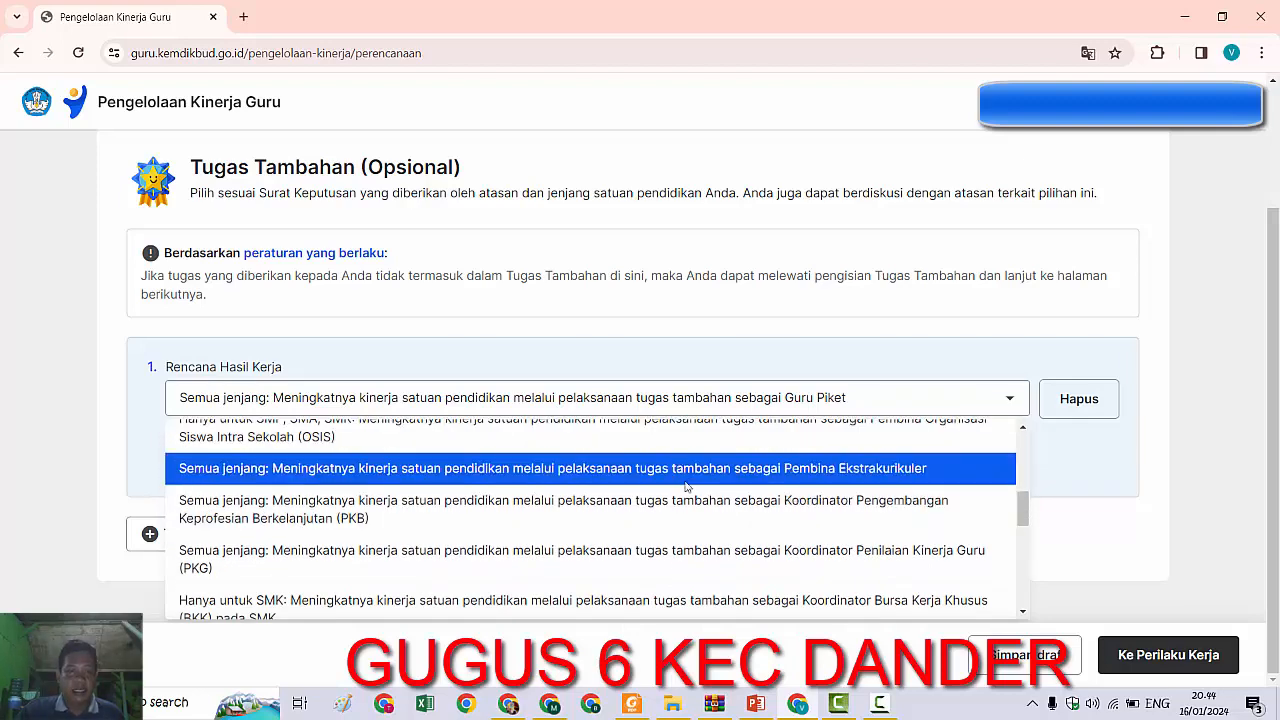
{"action": "scroll", "coordinate": [680, 490], "scroll_direction": "down", "scroll_amount": 3}
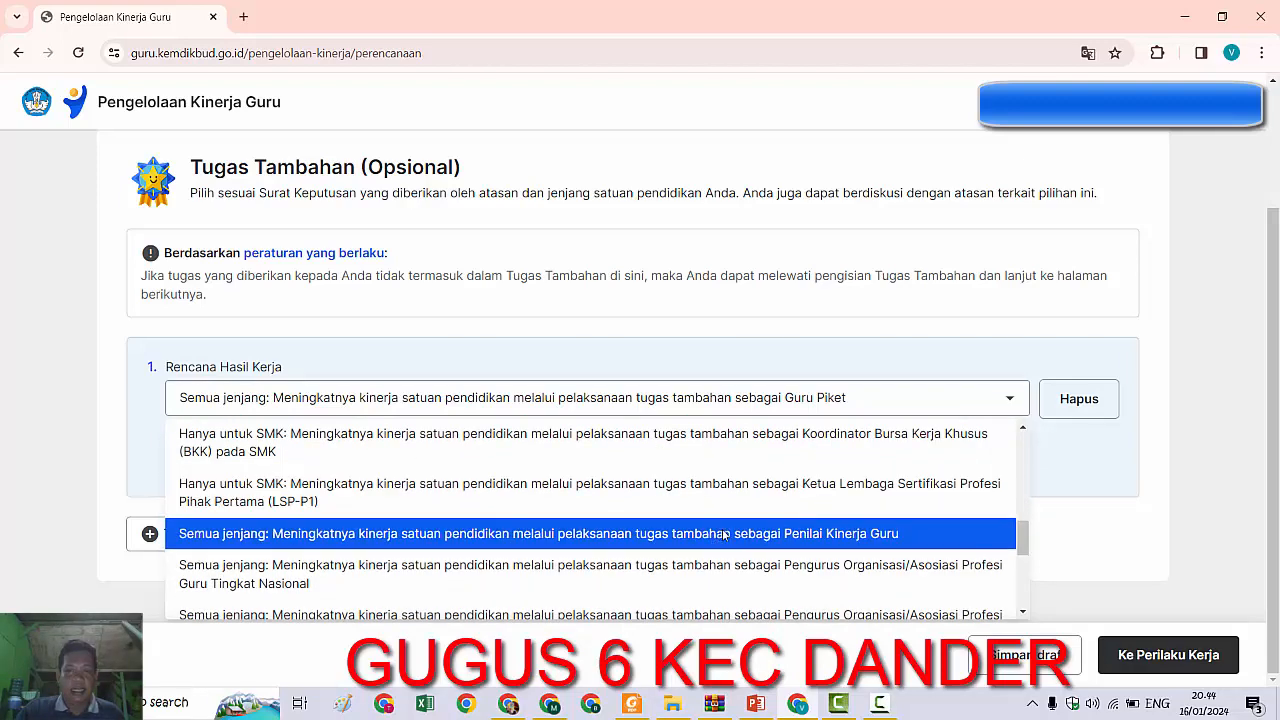
{"action": "scroll", "coordinate": [640, 560], "scroll_direction": "down", "scroll_amount": 1}
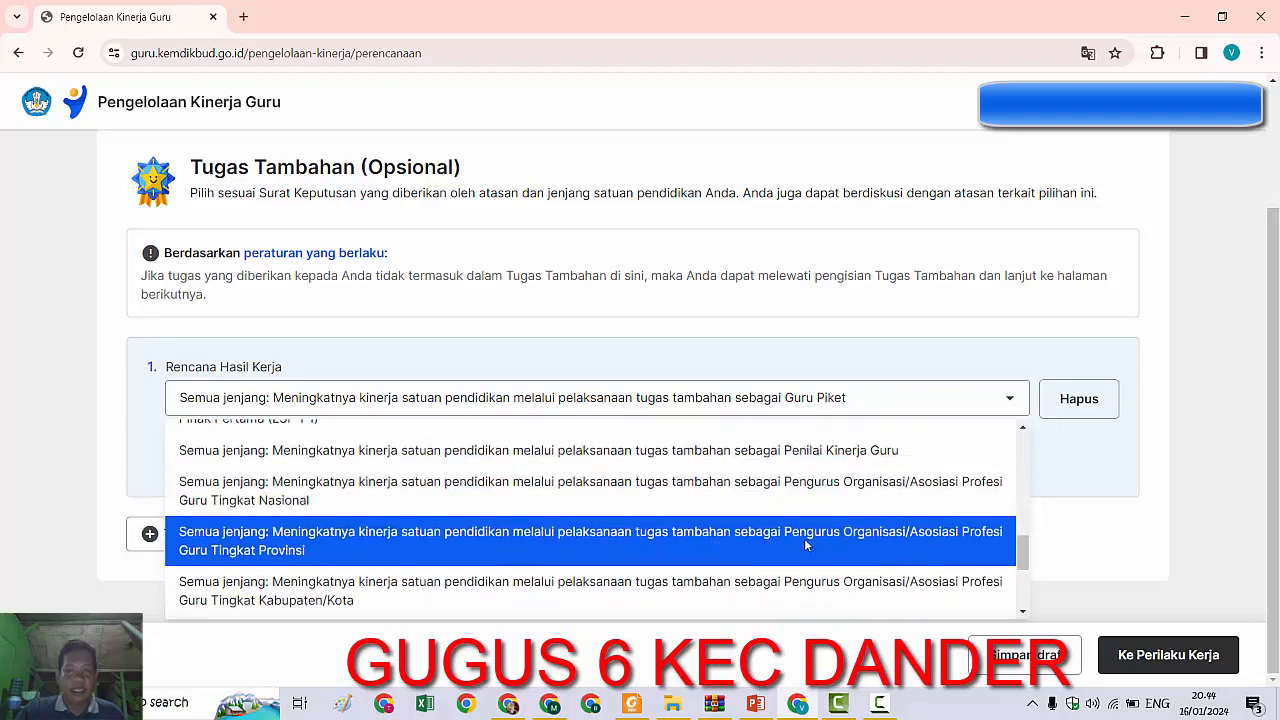
{"action": "scroll", "coordinate": [790, 545], "scroll_direction": "down", "scroll_amount": 1}
{"action": "scroll", "coordinate": [710, 540], "scroll_direction": "down", "scroll_amount": 1}
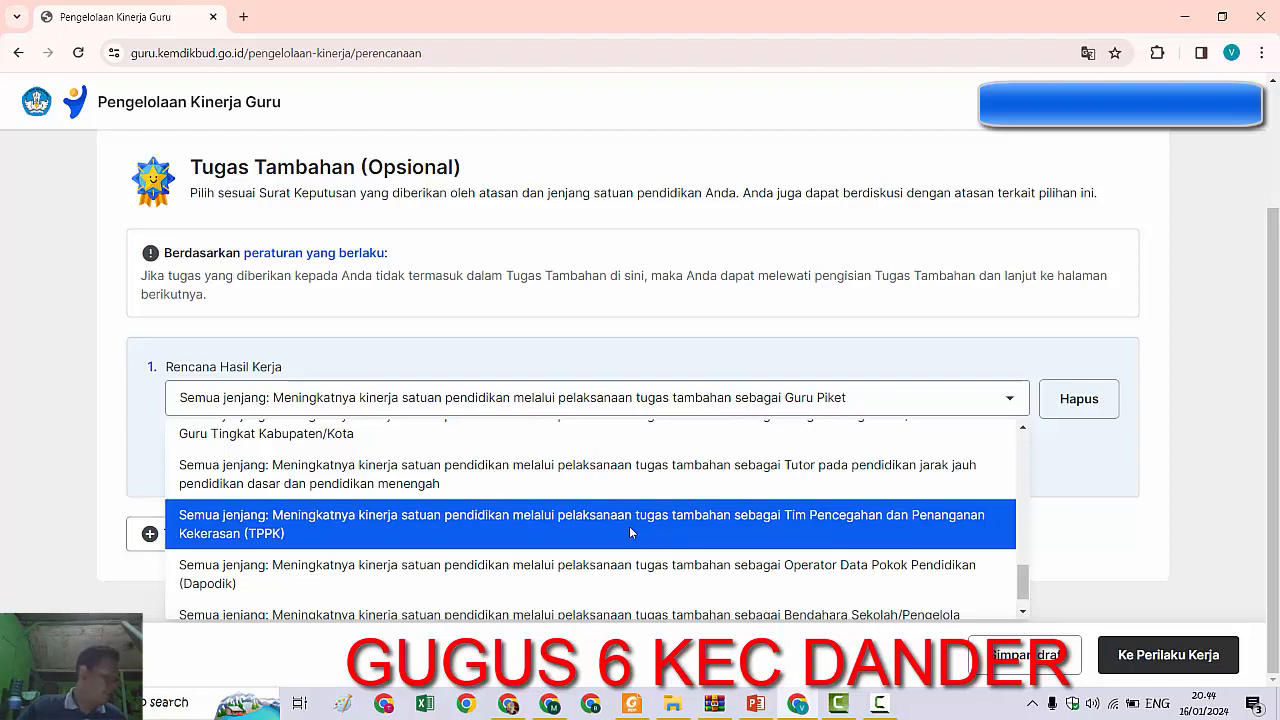
{"action": "left_click", "coordinate": [1072, 494]}
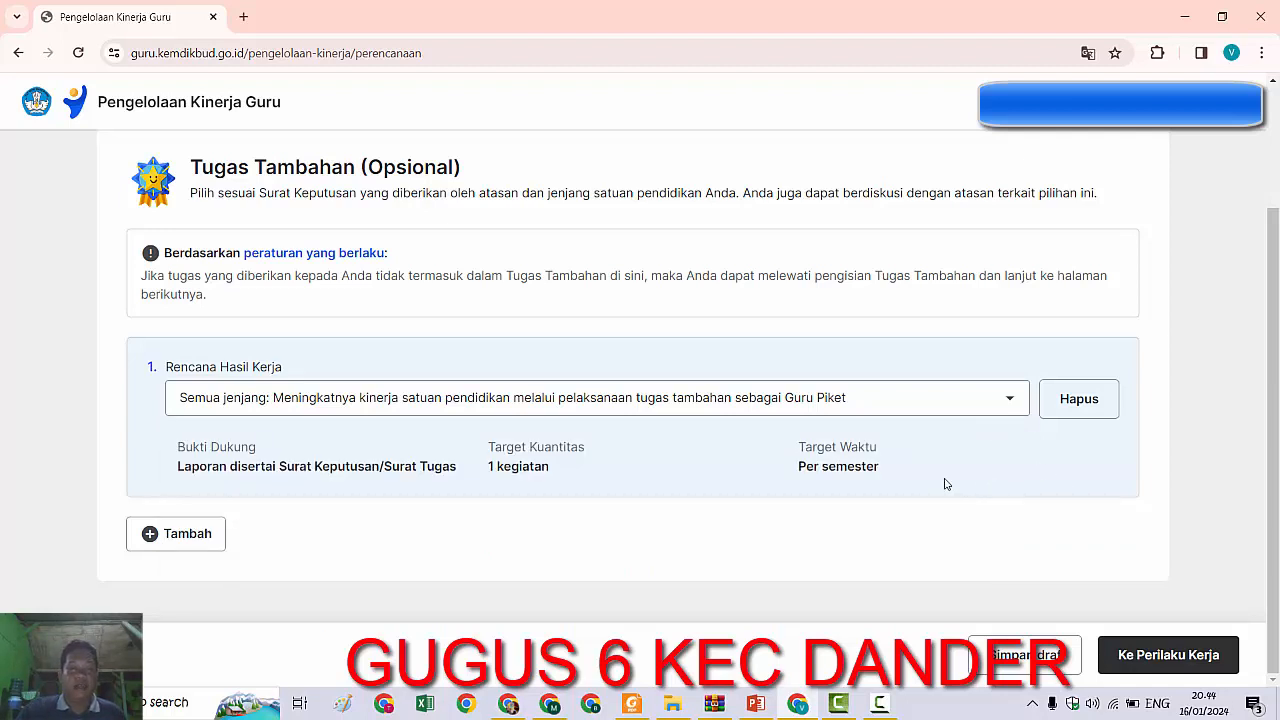
Check the Bukti Dukung for the Guru Piket task and proceed to the Perilaku Kerja section.
{"action": "left_click_drag", "start_coordinate": [174, 480], "coordinate": [464, 481]}
{"action": "left_click", "coordinate": [914, 446]}
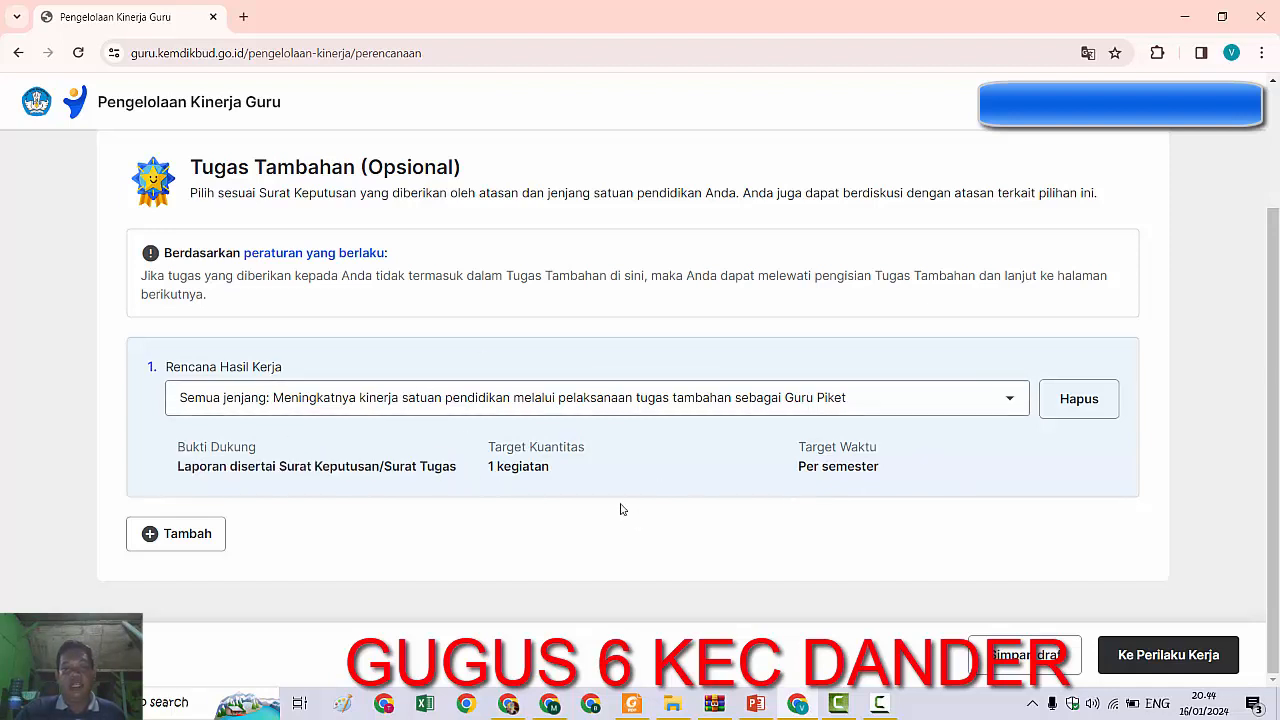
{"action": "left_click", "coordinate": [1145, 662]}
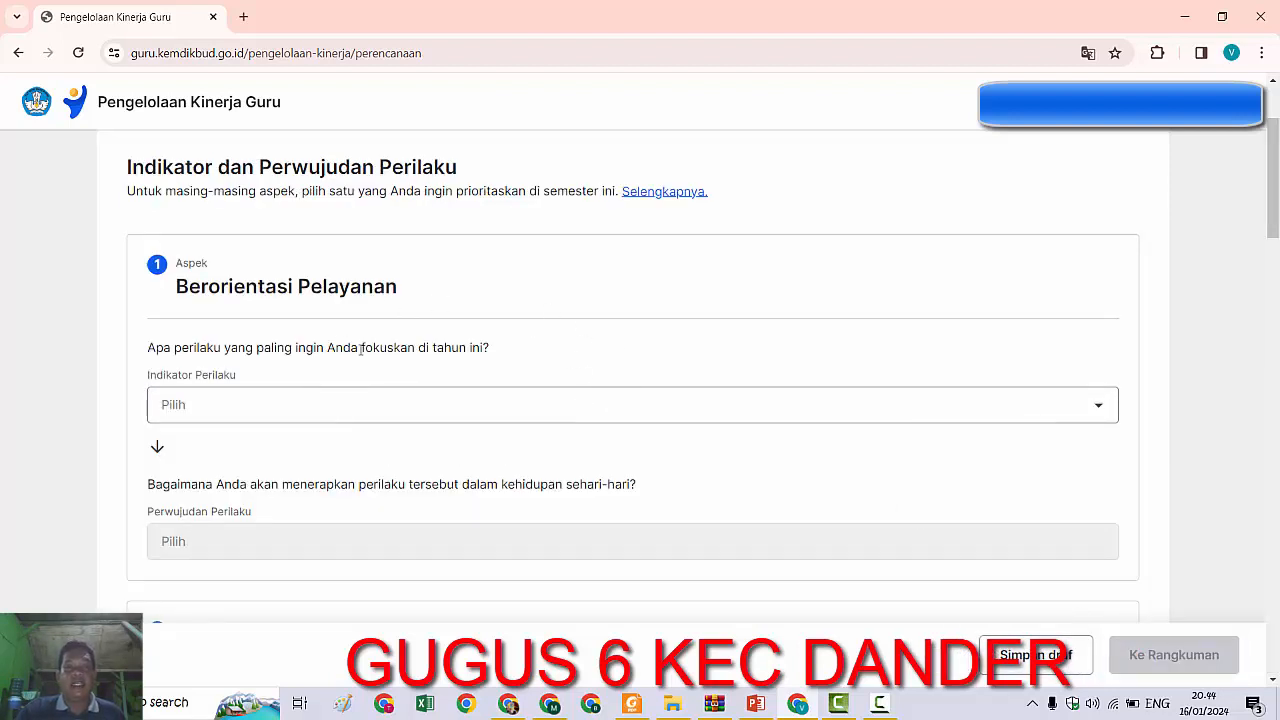
Switch to the PowerPoint presentation, review the Perilaku Kerja management and seven-aspect slides, and return to the performance plan.
{"action": "left_click", "coordinate": [755, 703]}
{"action": "scroll", "coordinate": [525, 372], "scroll_direction": "up", "scroll_amount": 3}
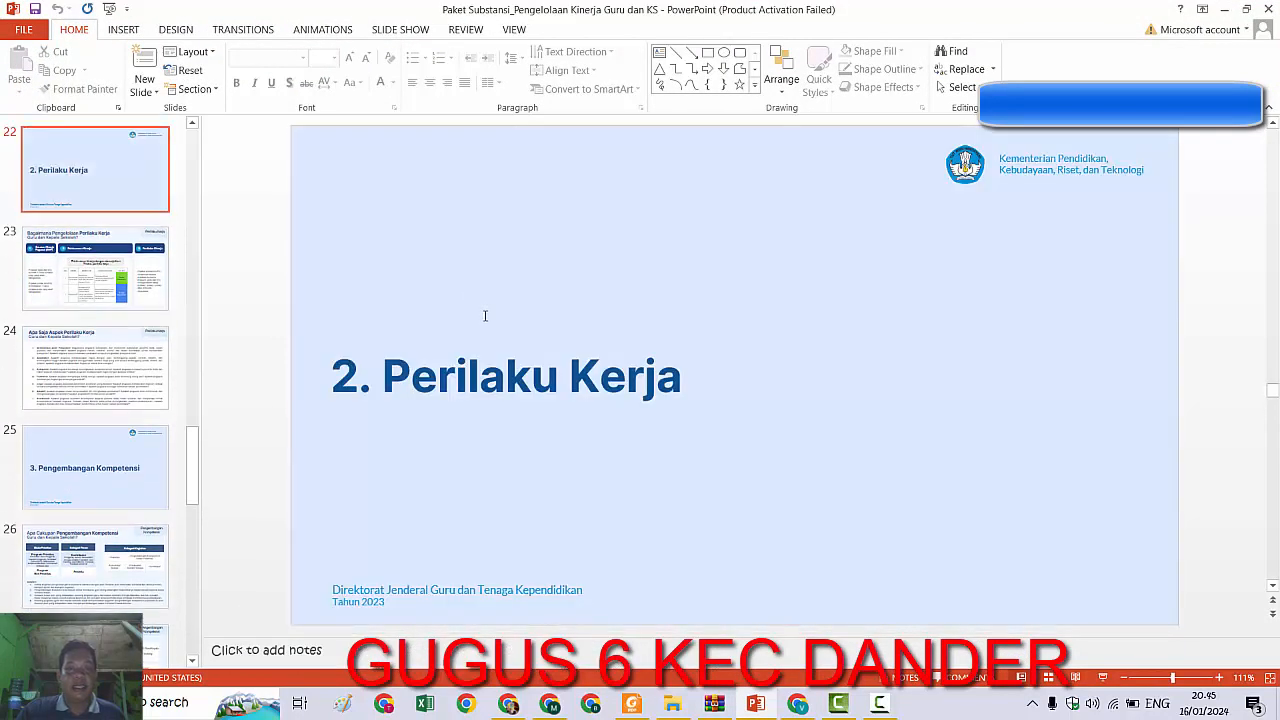
{"action": "scroll", "coordinate": [399, 270], "scroll_direction": "down", "scroll_amount": 1}
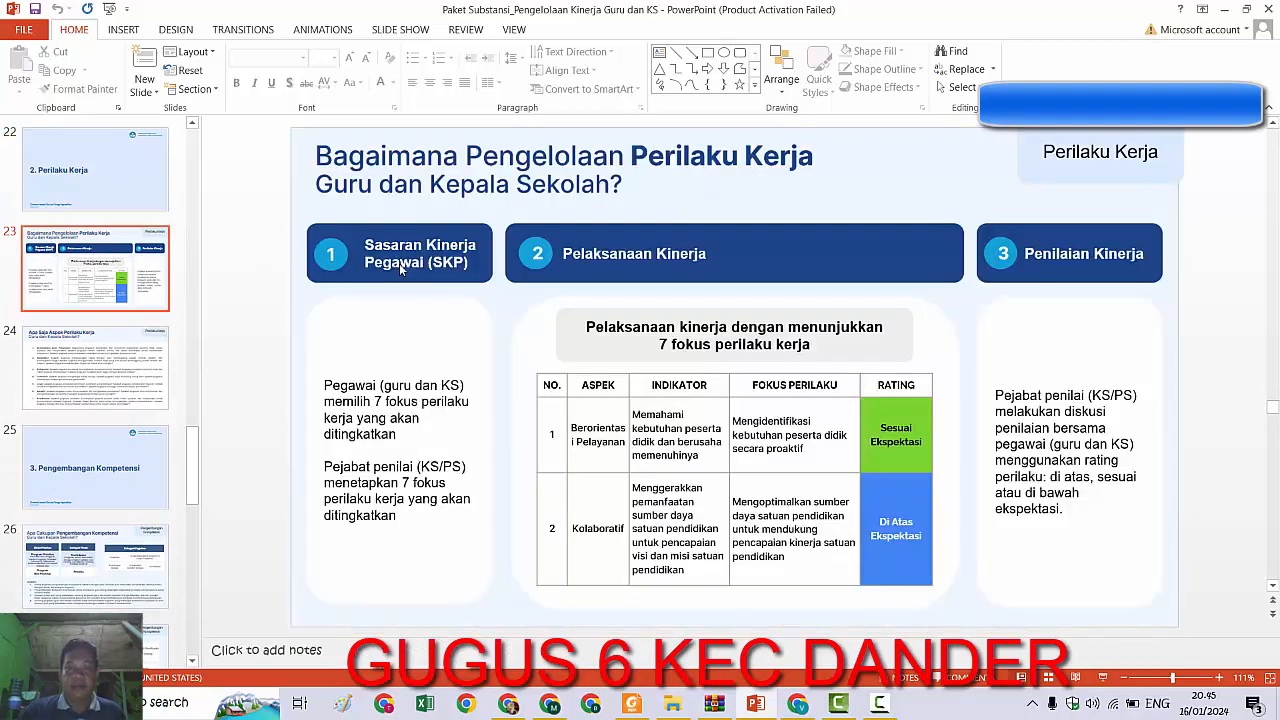
{"action": "scroll", "coordinate": [401, 268], "scroll_direction": "down", "scroll_amount": 1}
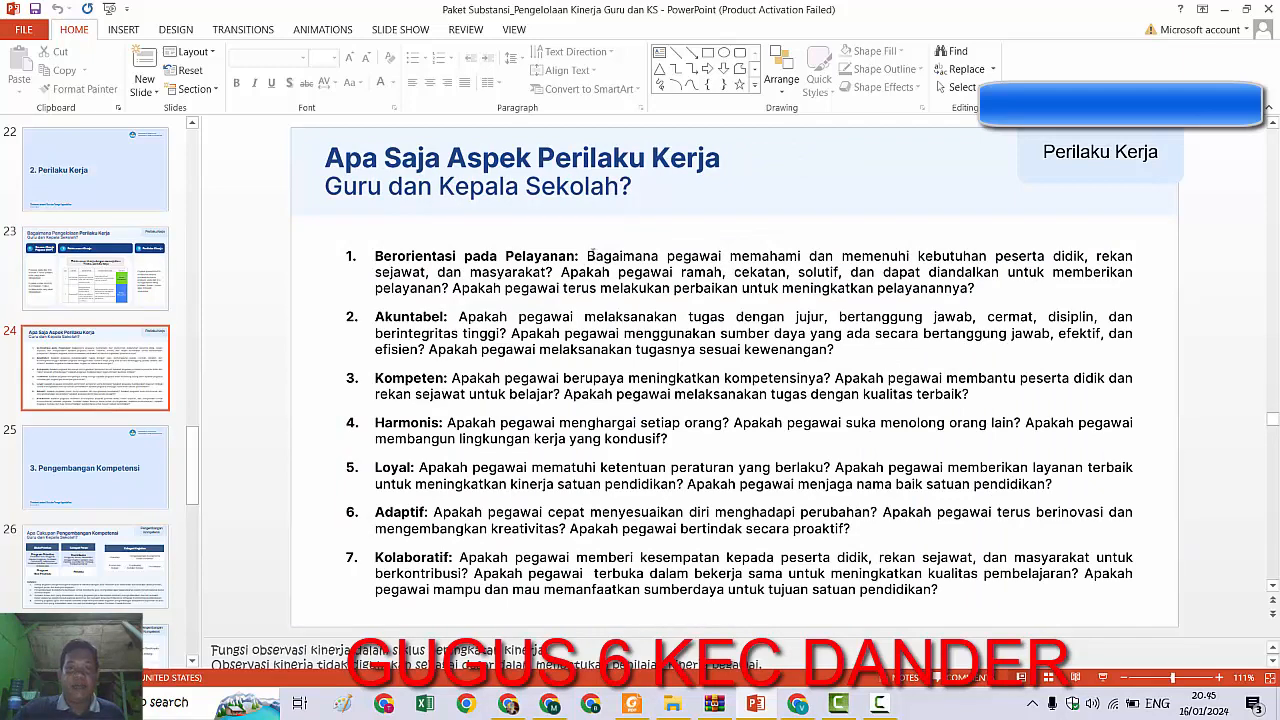
{"action": "mouse_move", "coordinate": [588, 256]}
{"action": "left_mouse_down"}
{"action": "mouse_move", "coordinate": [842, 256]}
{"action": "mouse_move", "coordinate": [1000, 275]}
{"action": "mouse_move", "coordinate": [1018, 292]}
{"action": "left_mouse_up"}
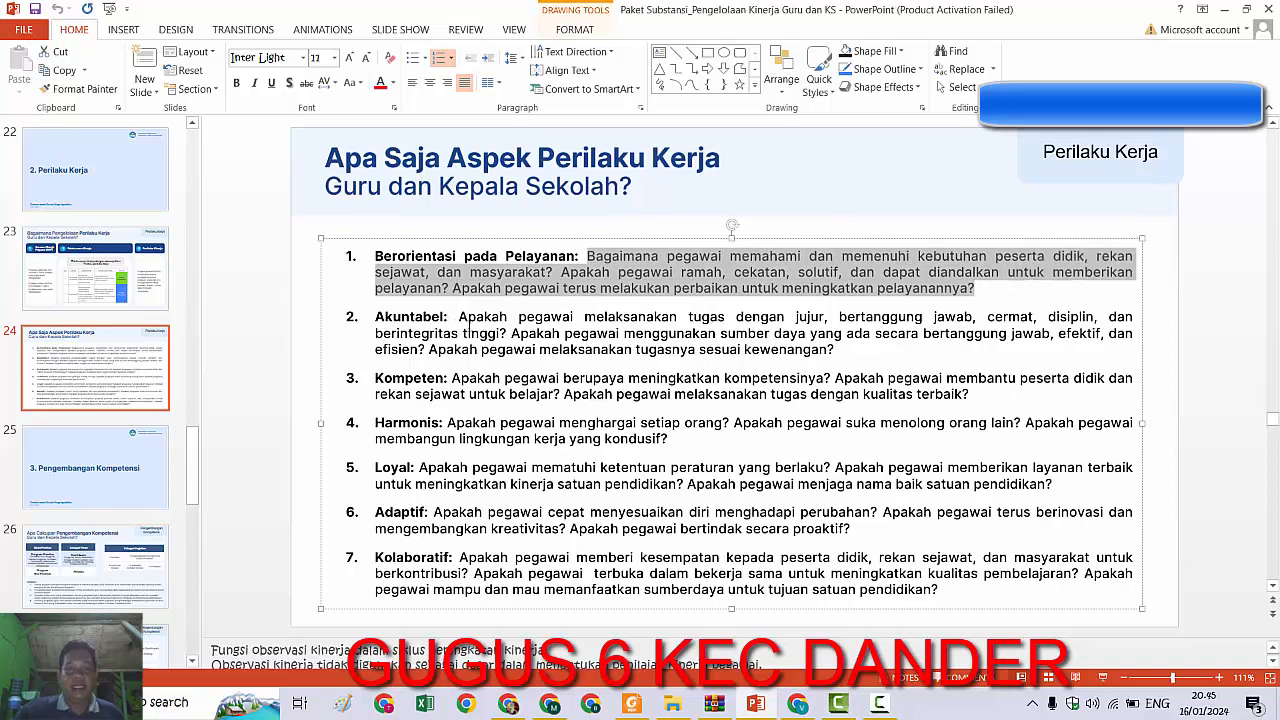
{"action": "left_click", "coordinate": [459, 316]}
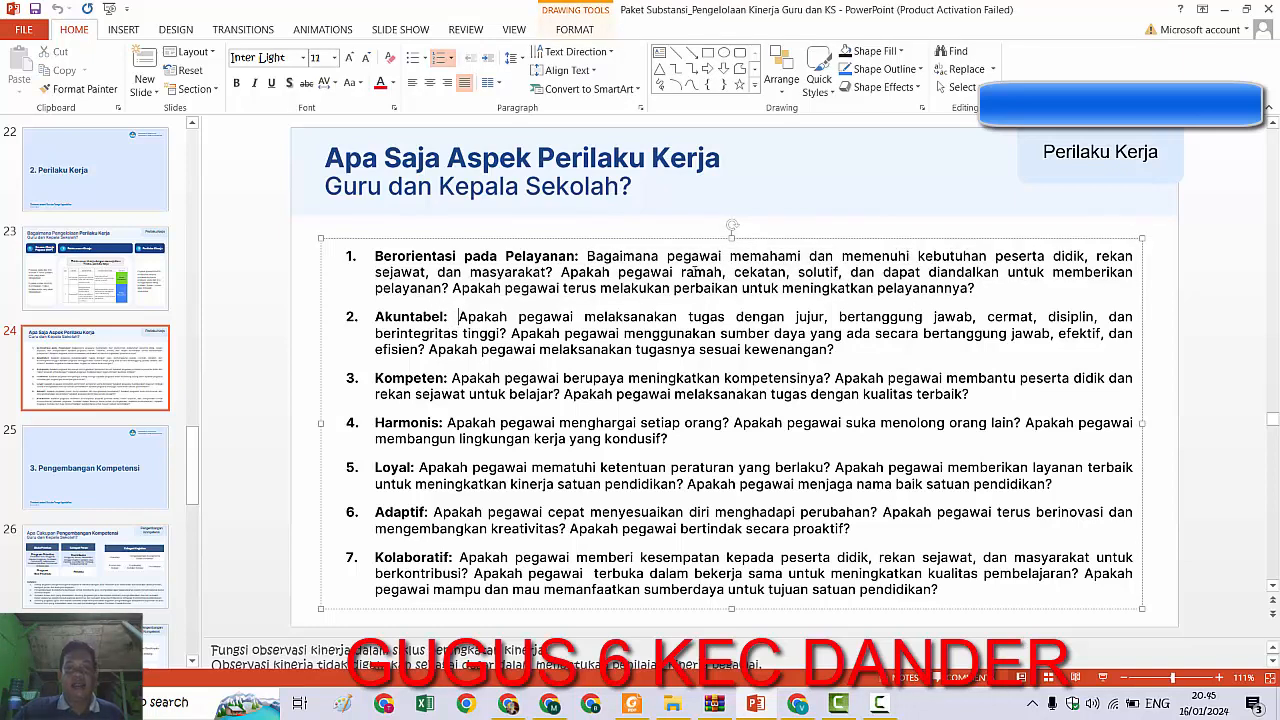
{"action": "left_click_drag", "start_coordinate": [590, 256], "coordinate": [943, 594]}
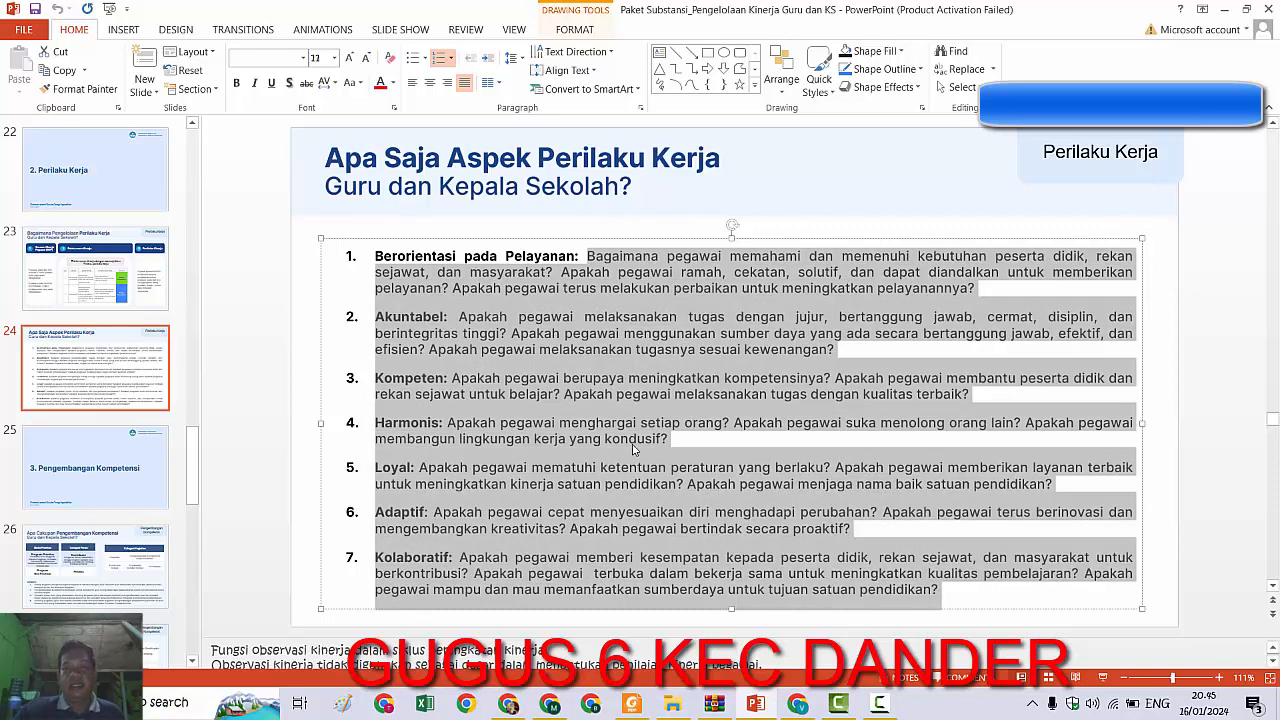
{"action": "left_click_drag", "start_coordinate": [705, 598], "coordinate": [587, 508]}
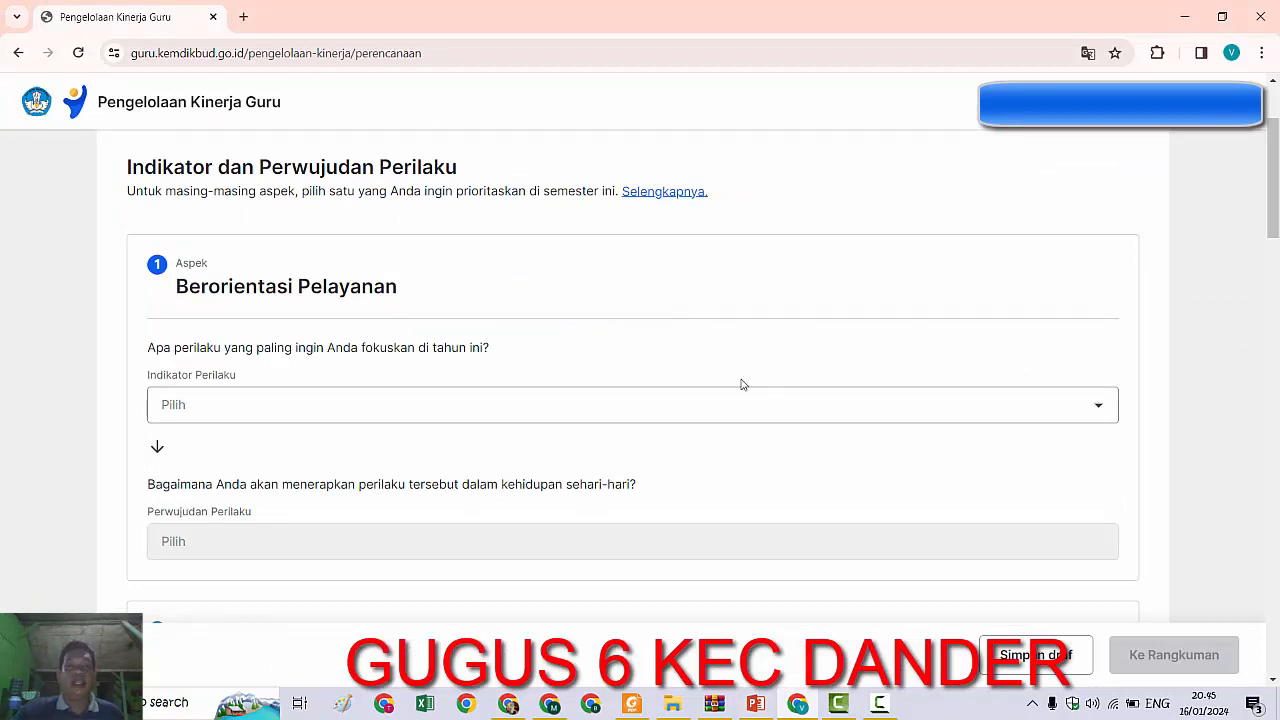
Set the Berorientasi Pelayanan indicator to "Bersifat ramah kepada peserta didik dan orangtua..." and its Perwujudan Perilaku to "Mengucapkan salam dan sapa dengan sikap ramah".
{"action": "left_click", "coordinate": [765, 415]}
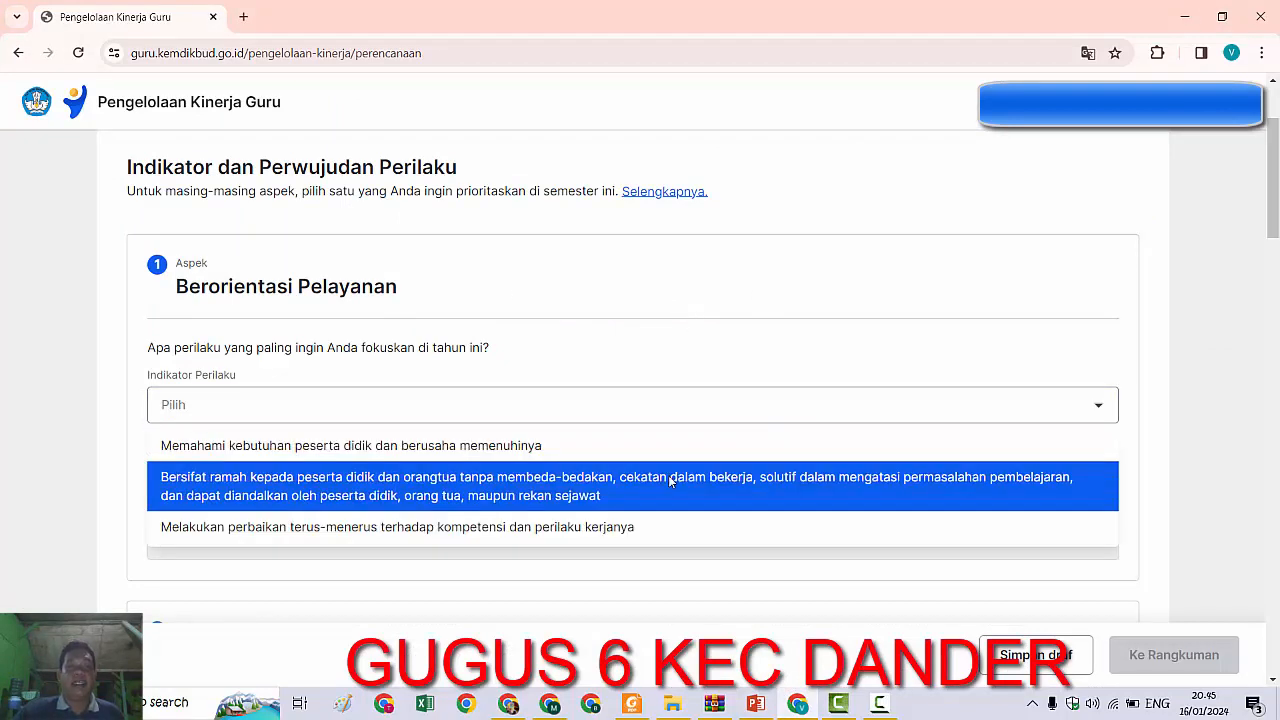
{"action": "left_click", "coordinate": [755, 479]}
{"action": "scroll", "coordinate": [737, 477], "scroll_direction": "down", "scroll_amount": 3}
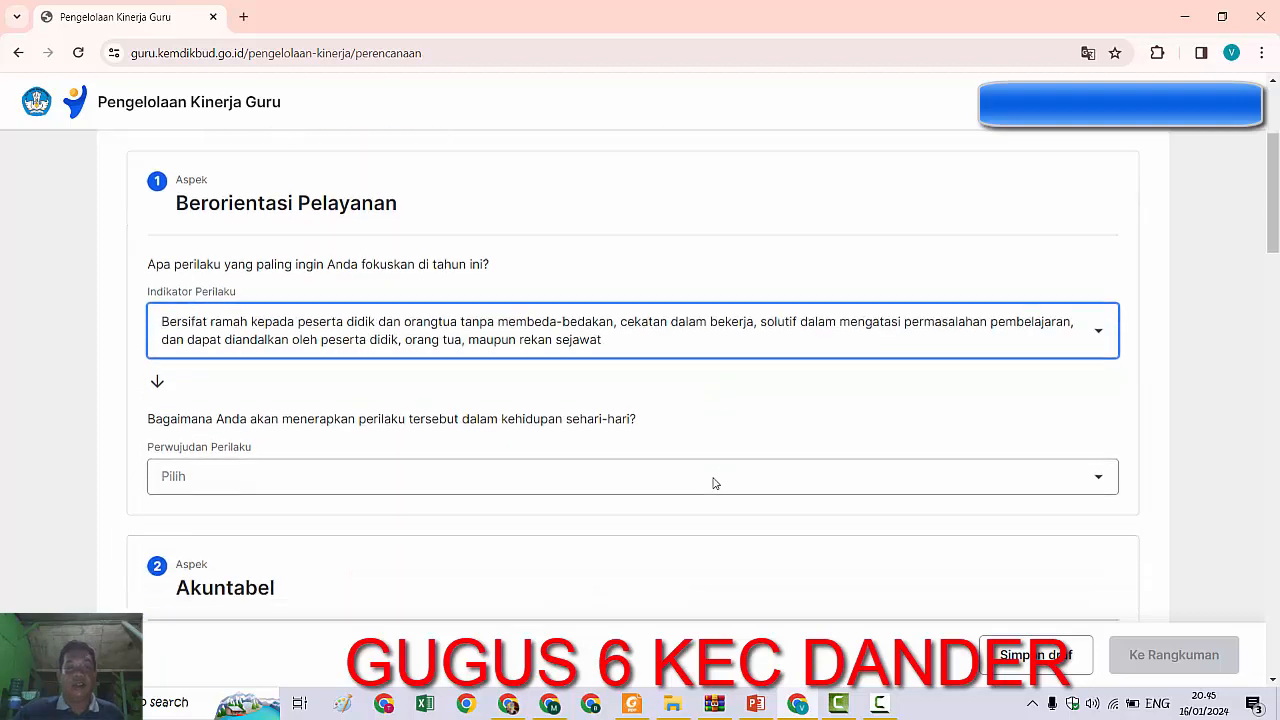
{"action": "left_click", "coordinate": [725, 401]}
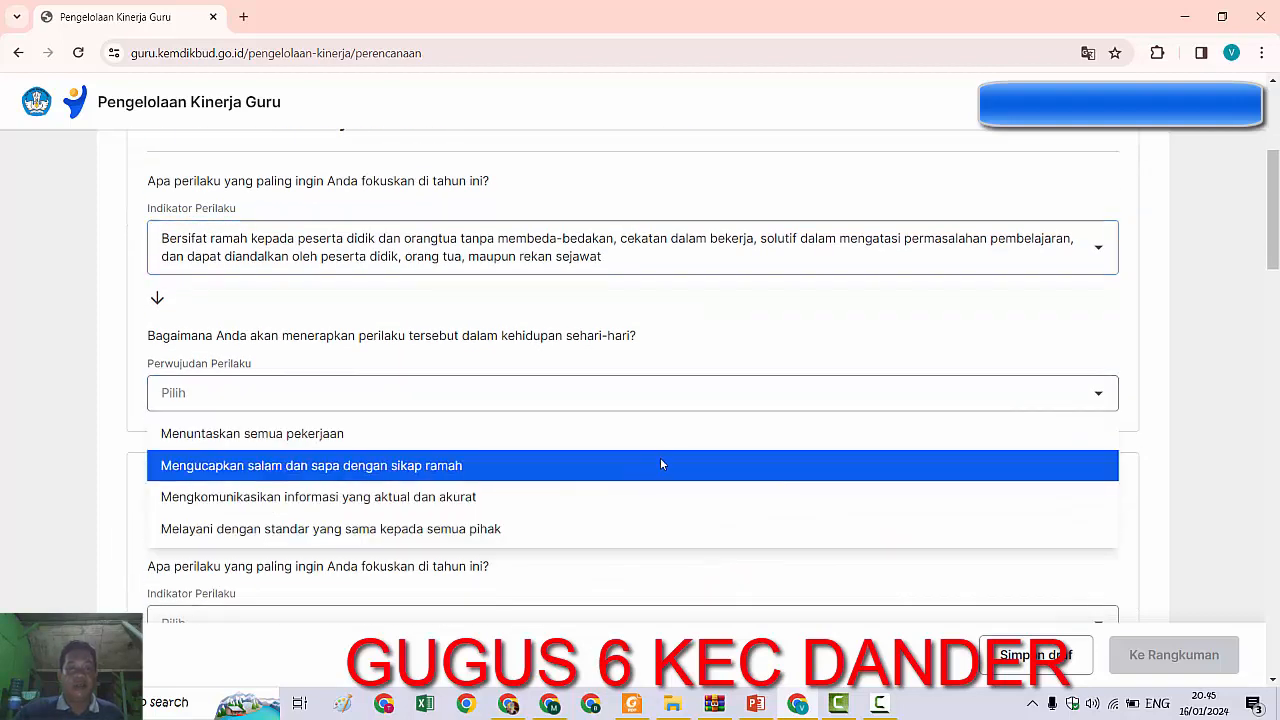
{"action": "left_click", "coordinate": [660, 465]}
For Akuntabel, choose the indicator "Melaksanakan tugas dengan jujur, bertanggung jawab..." and the Perwujudan "Bertanggung jawab atas hasil kerja yang dilakukan dan bersedia dievaluasi".
{"action": "scroll", "coordinate": [670, 533], "scroll_direction": "down", "scroll_amount": 3}
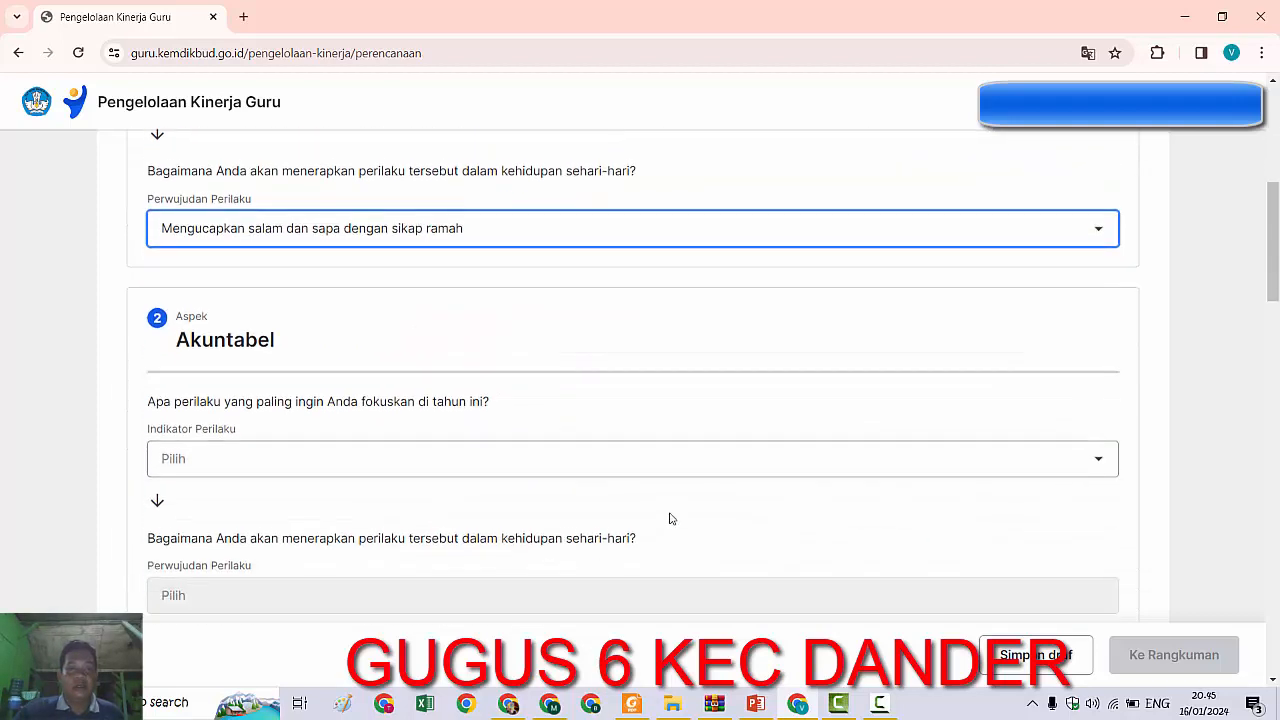
{"action": "left_click", "coordinate": [671, 457]}
{"action": "left_click", "coordinate": [620, 498]}
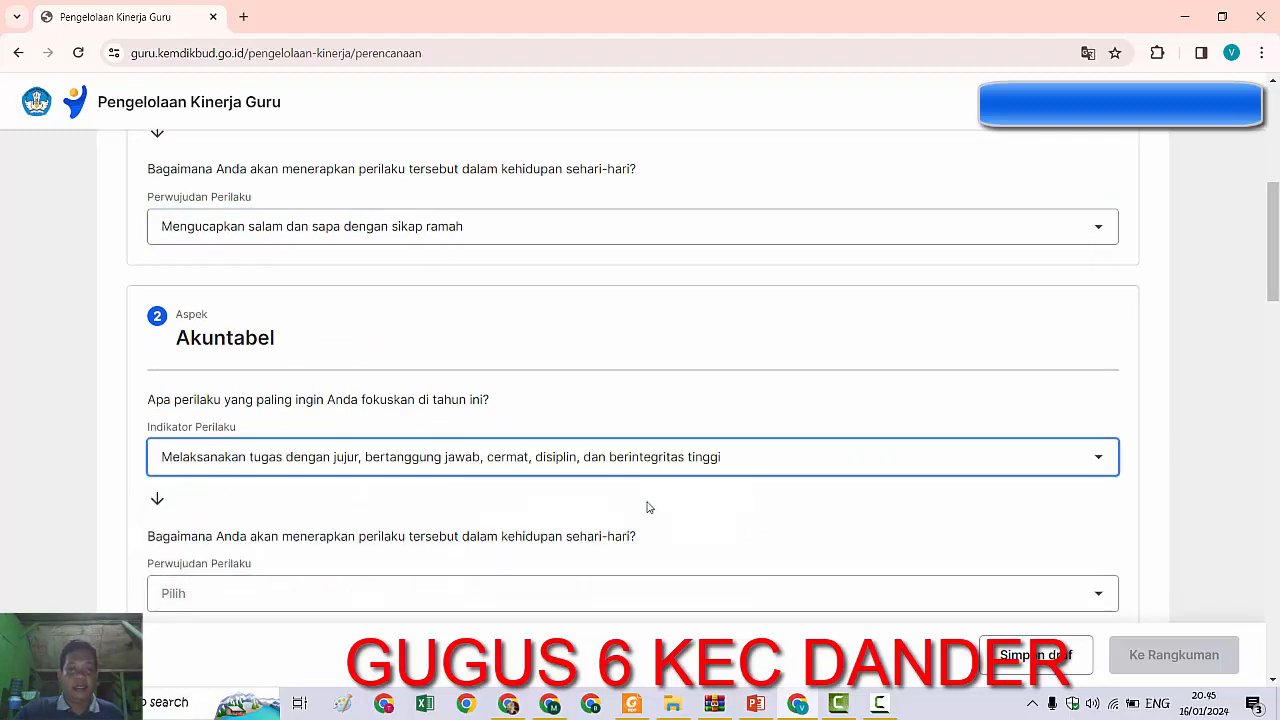
{"action": "scroll", "coordinate": [663, 474], "scroll_direction": "down", "scroll_amount": 1}
{"action": "left_click", "coordinate": [629, 518]}
{"action": "scroll", "coordinate": [629, 520], "scroll_direction": "down", "scroll_amount": 3}
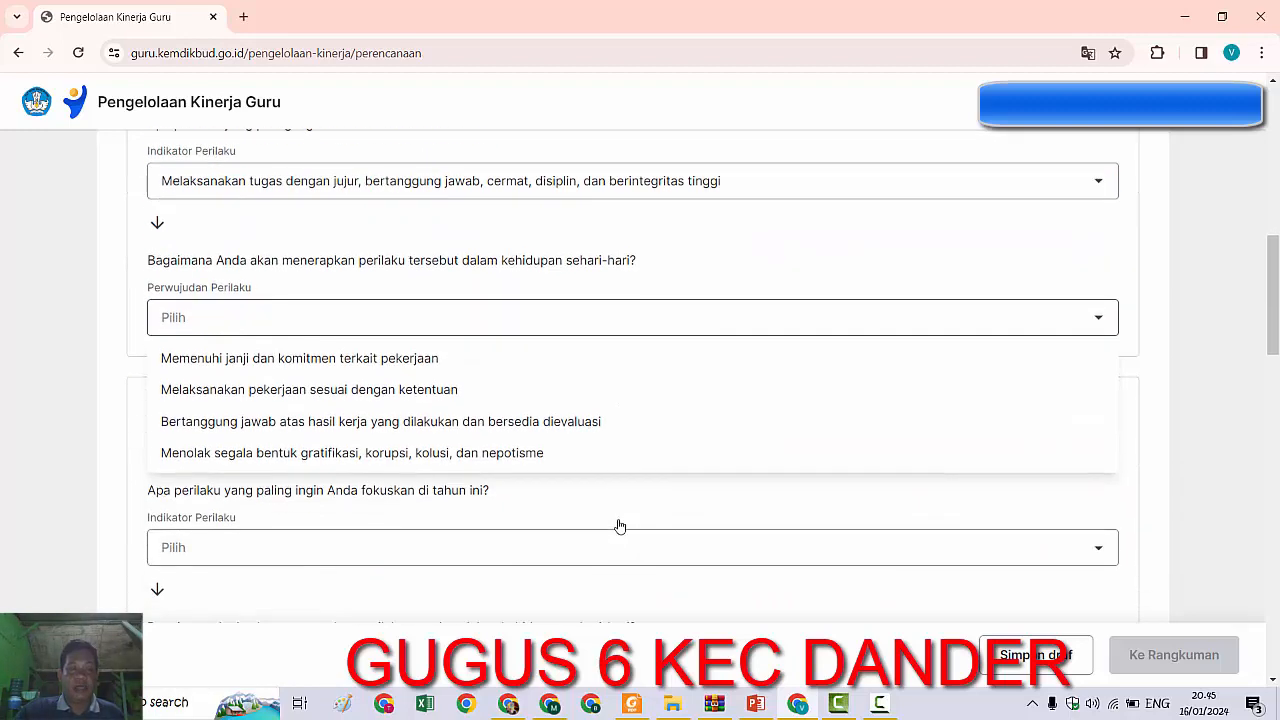
{"action": "left_click", "coordinate": [545, 366]}
Set Kompeten's indicator to "Membantu peserta didik, rekan sejawat, dan orang lain untuk saling belajar" and its Perwujudan to "Memfasilitasi proses berbagi pengetahuan antar rekan sejawat...".
{"action": "left_click", "coordinate": [654, 488]}
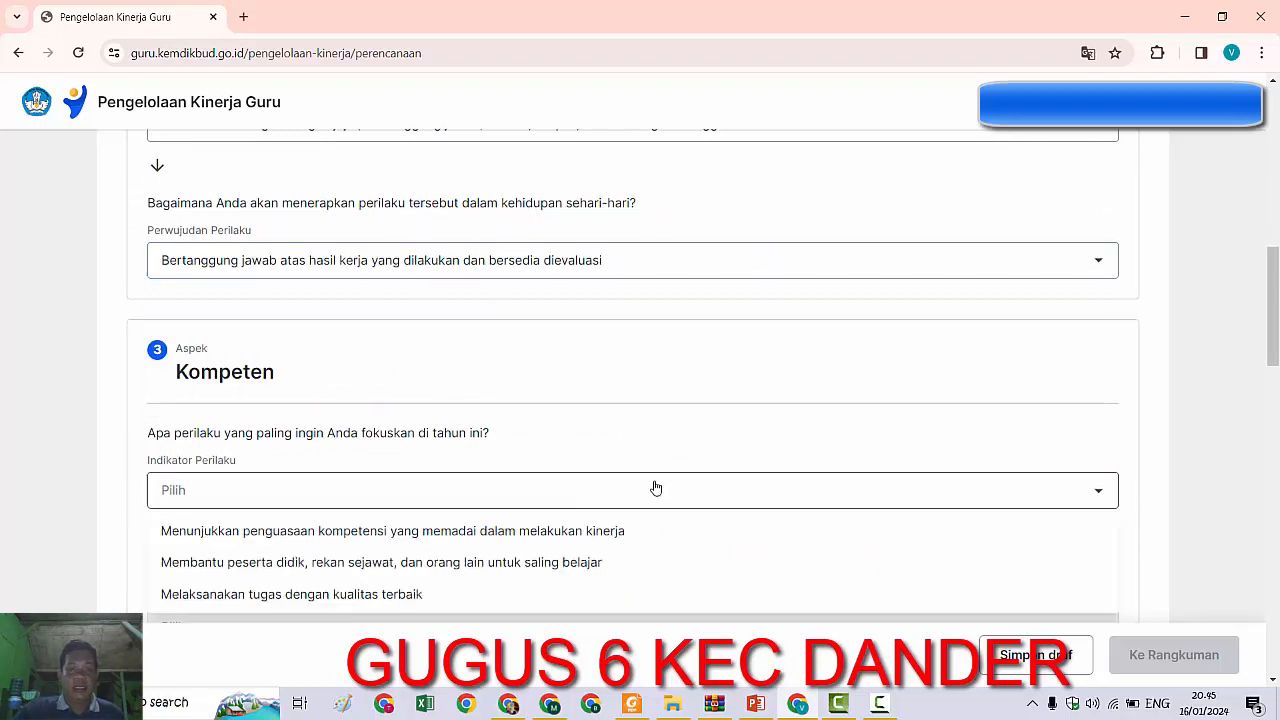
{"action": "scroll", "coordinate": [648, 492], "scroll_direction": "down", "scroll_amount": 1}
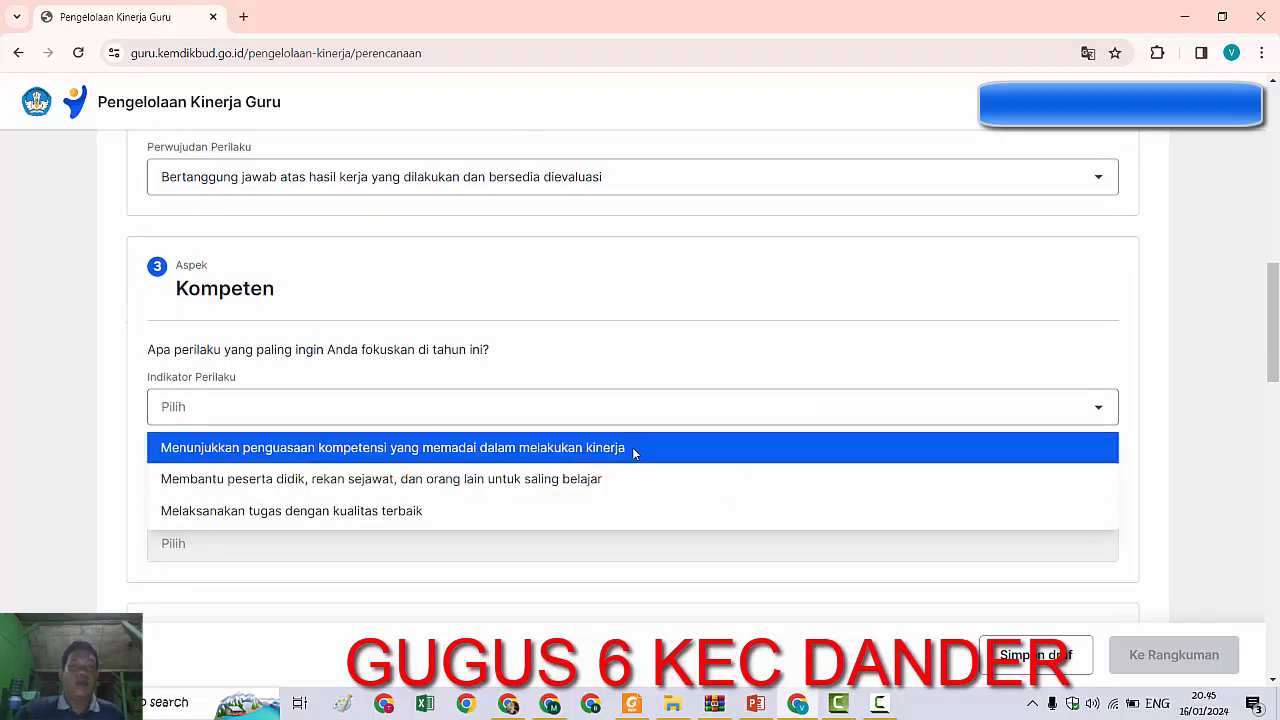
{"action": "left_click", "coordinate": [621, 476]}
{"action": "scroll", "coordinate": [614, 466], "scroll_direction": "down", "scroll_amount": 2}
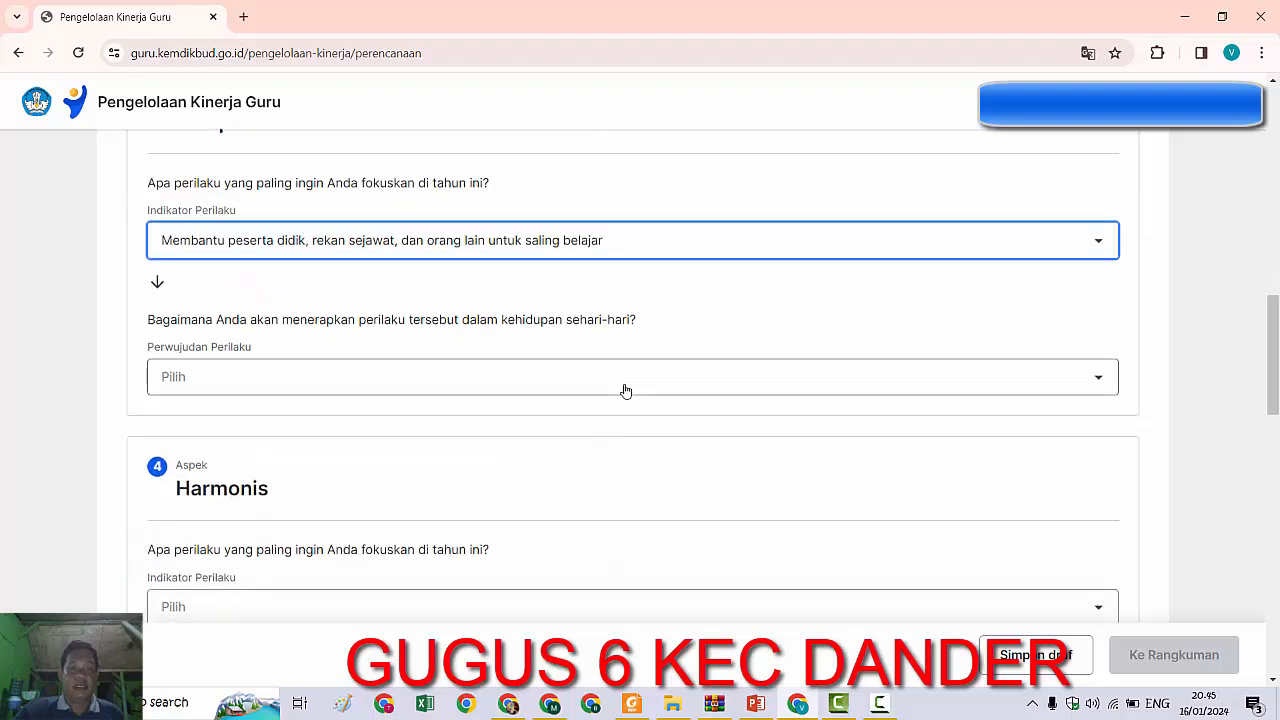
{"action": "left_click", "coordinate": [625, 390]}
{"action": "left_click", "coordinate": [600, 450]}
Set Harmonis's indicator to "Memberikan pertolongan bagi warga satuan pendidikan yang memerlukan" and its Perwujudan to "Menawarkan solusi kepada warga satuan pendidikan dengan responsif".
{"action": "scroll", "coordinate": [648, 440], "scroll_direction": "down", "scroll_amount": 3}
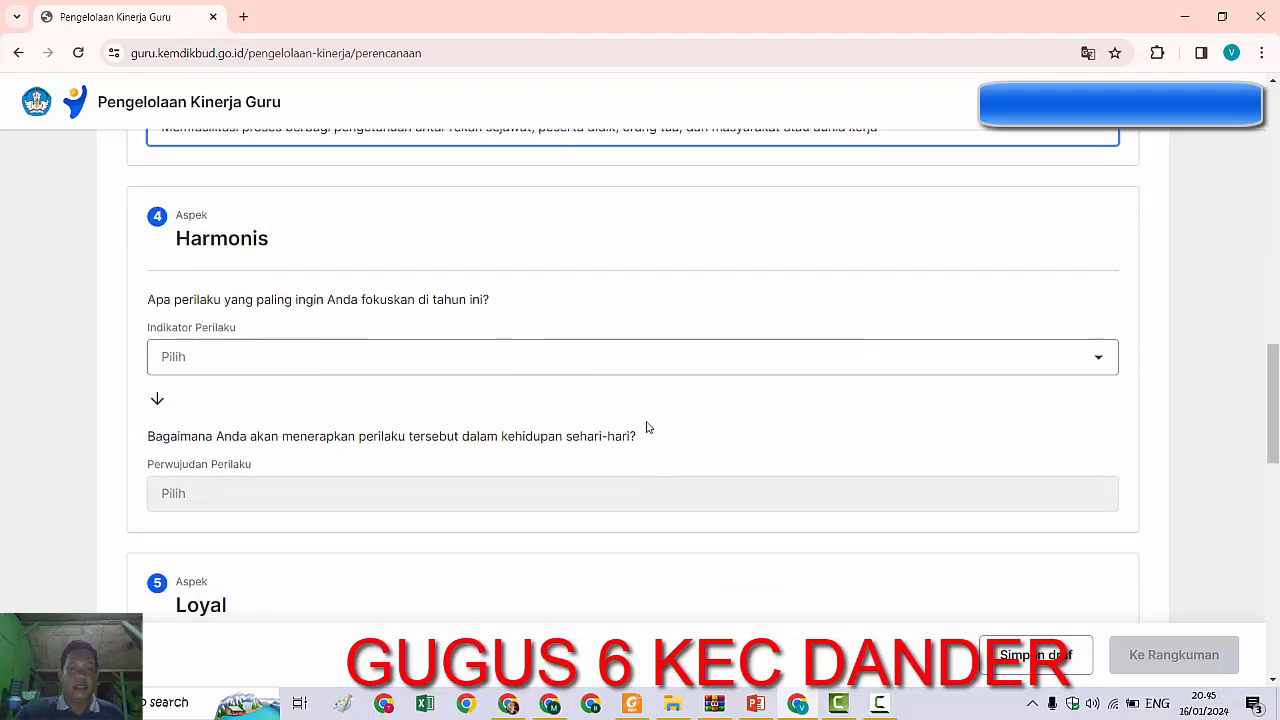
{"action": "left_click", "coordinate": [669, 373]}
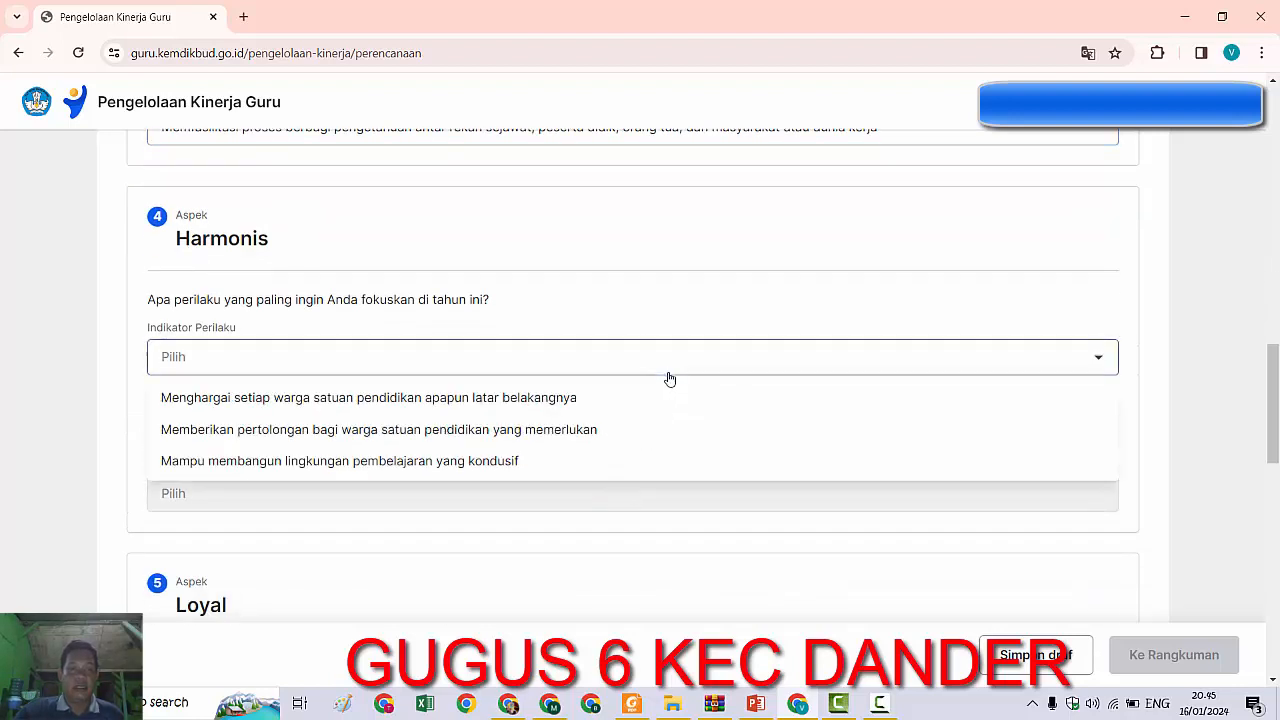
{"action": "left_click", "coordinate": [592, 429]}
{"action": "left_click", "coordinate": [636, 496]}
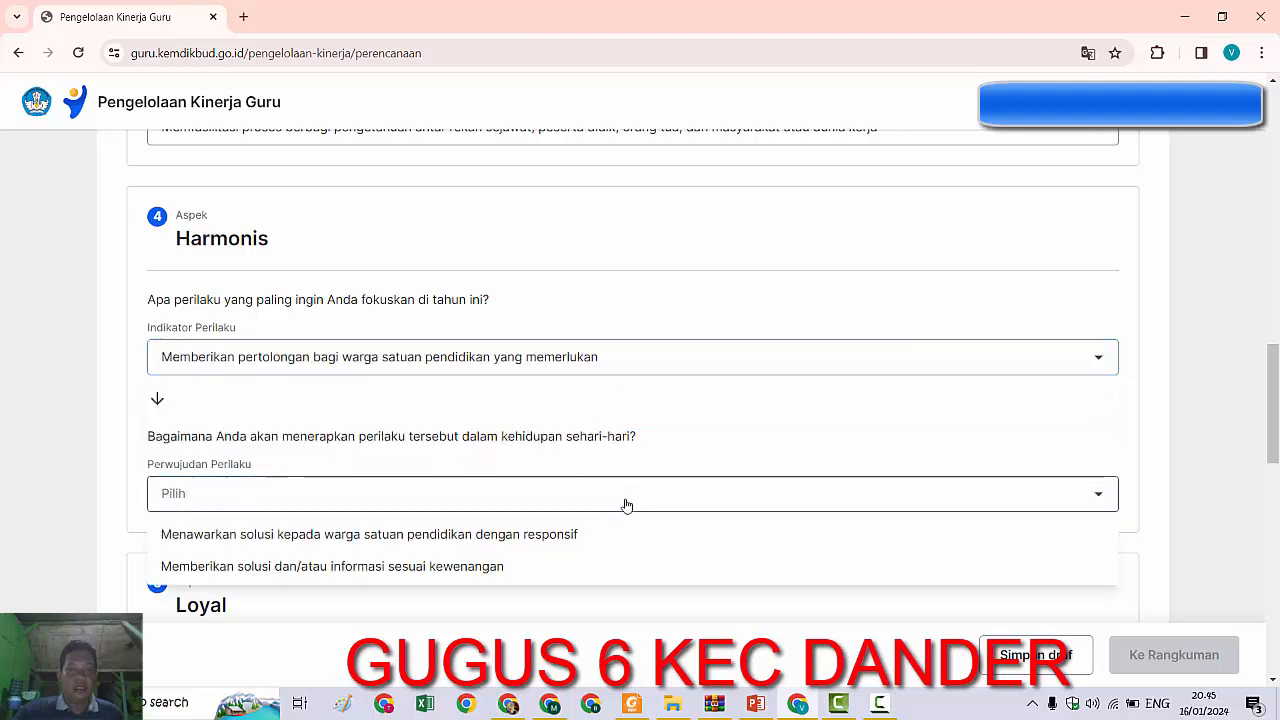
{"action": "left_click", "coordinate": [603, 533]}
Set Loyal's indicator to "Menjaga nama baik satuan pendidikan..." and its Perwujudan to "Melaksanakan arahan kepala satuan pendidikan yang sesuai dengan norma dan ketentuan yang berlaku".
{"action": "scroll", "coordinate": [610, 522], "scroll_direction": "down", "scroll_amount": 3}
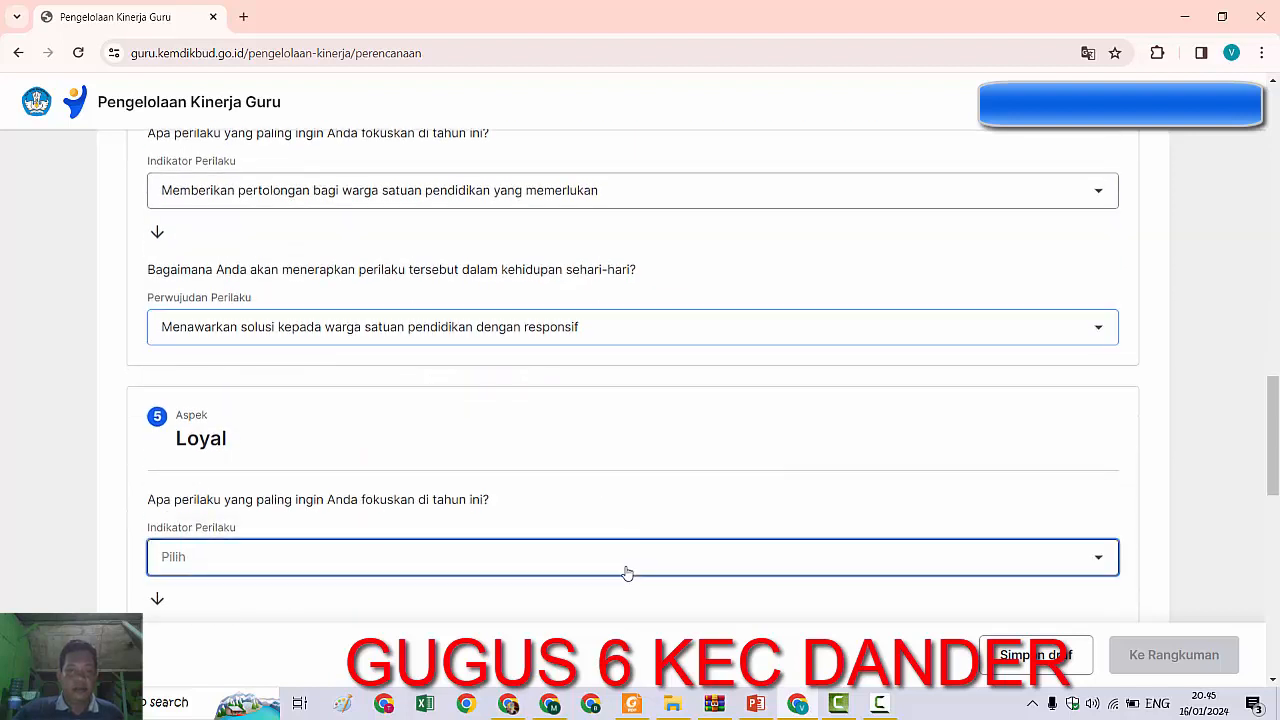
{"action": "left_click", "coordinate": [624, 568]}
{"action": "scroll", "coordinate": [598, 550], "scroll_direction": "down", "scroll_amount": 1}
{"action": "left_click", "coordinate": [620, 463]}
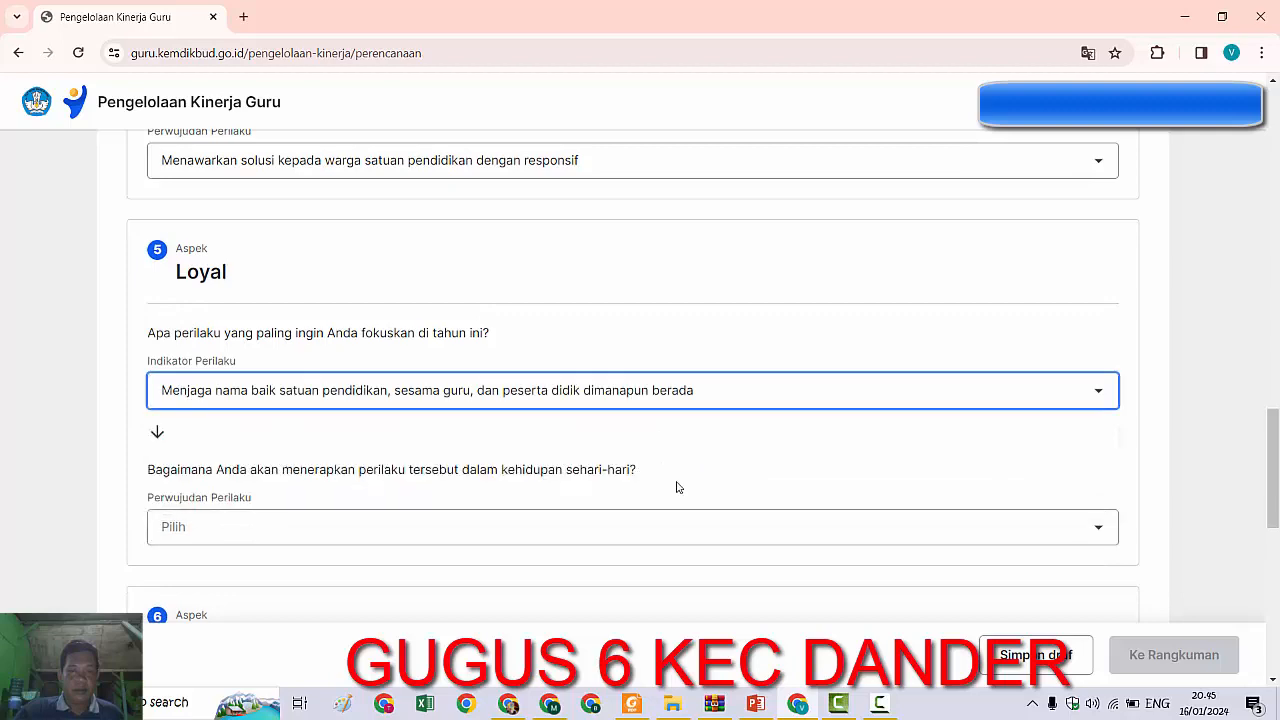
{"action": "scroll", "coordinate": [660, 440], "scroll_direction": "down", "scroll_amount": 2}
{"action": "left_click", "coordinate": [647, 372]}
{"action": "left_click", "coordinate": [575, 428]}
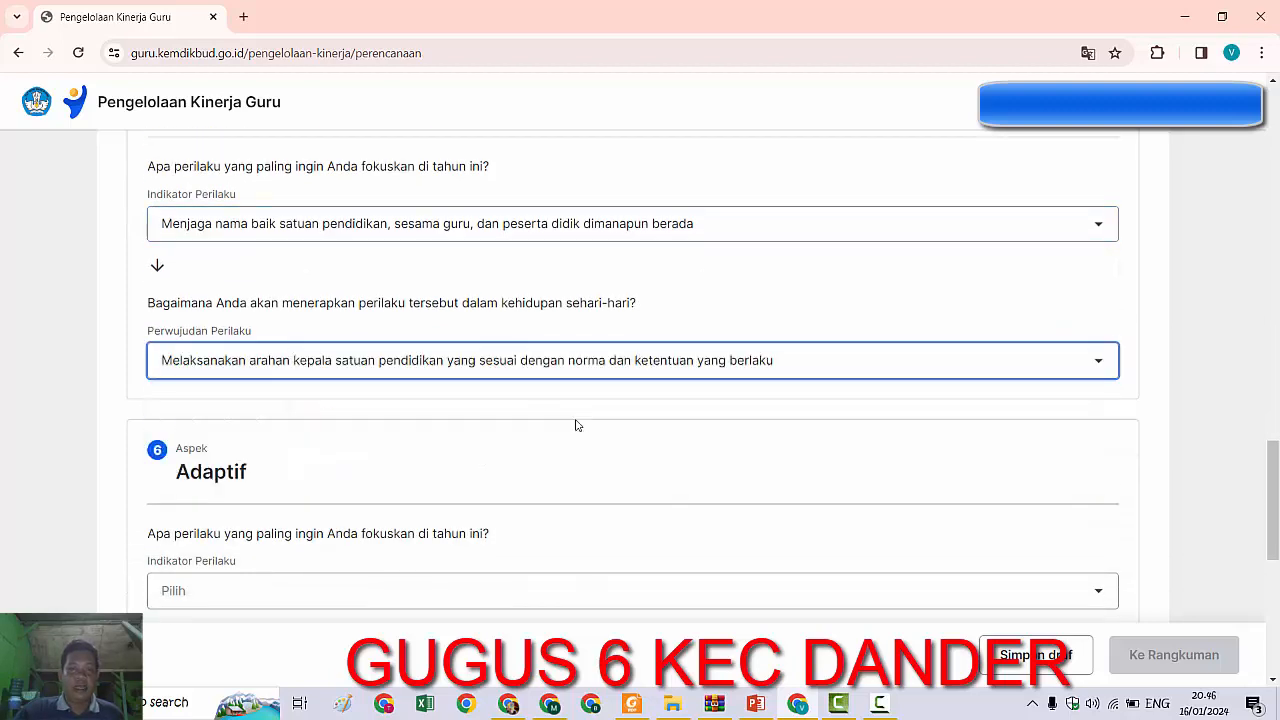
Open the RHK. dan SKP E-Kinerja Guru 2024 workbook in Excel from the ekin dyan folder and dismiss the activation wizard.
{"action": "left_click", "coordinate": [672, 704]}
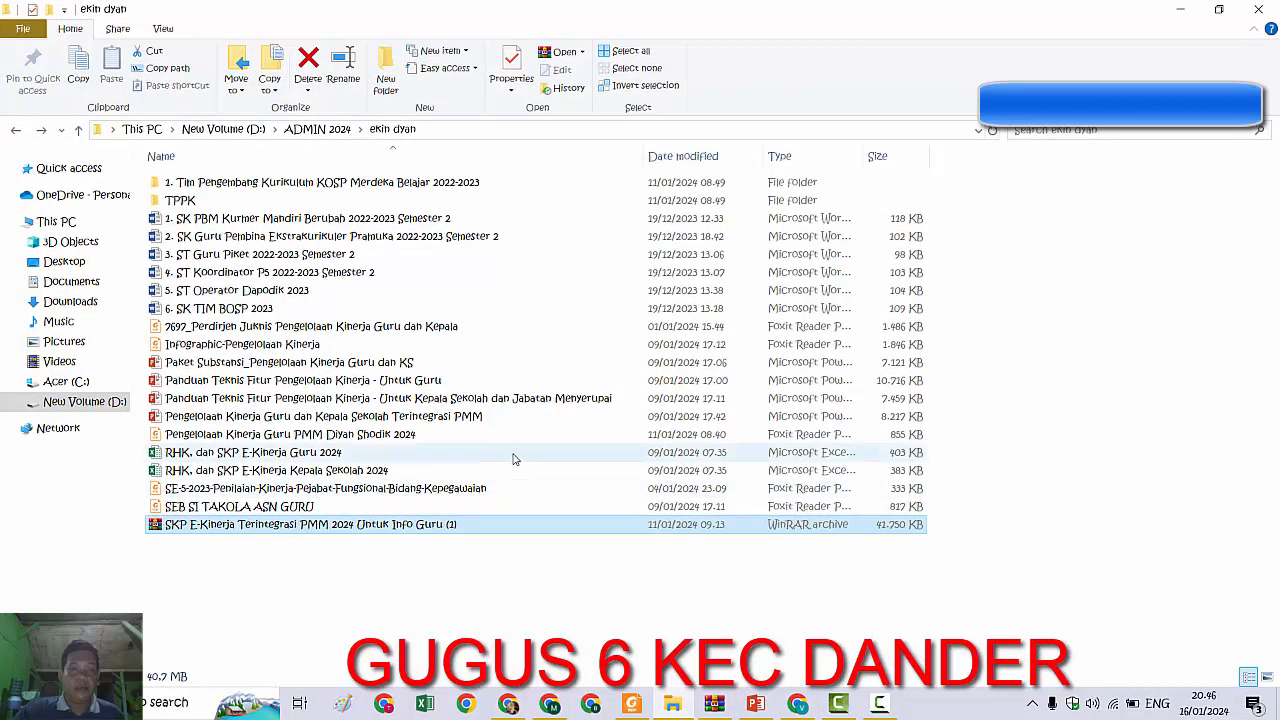
{"action": "double_click", "coordinate": [365, 453]}
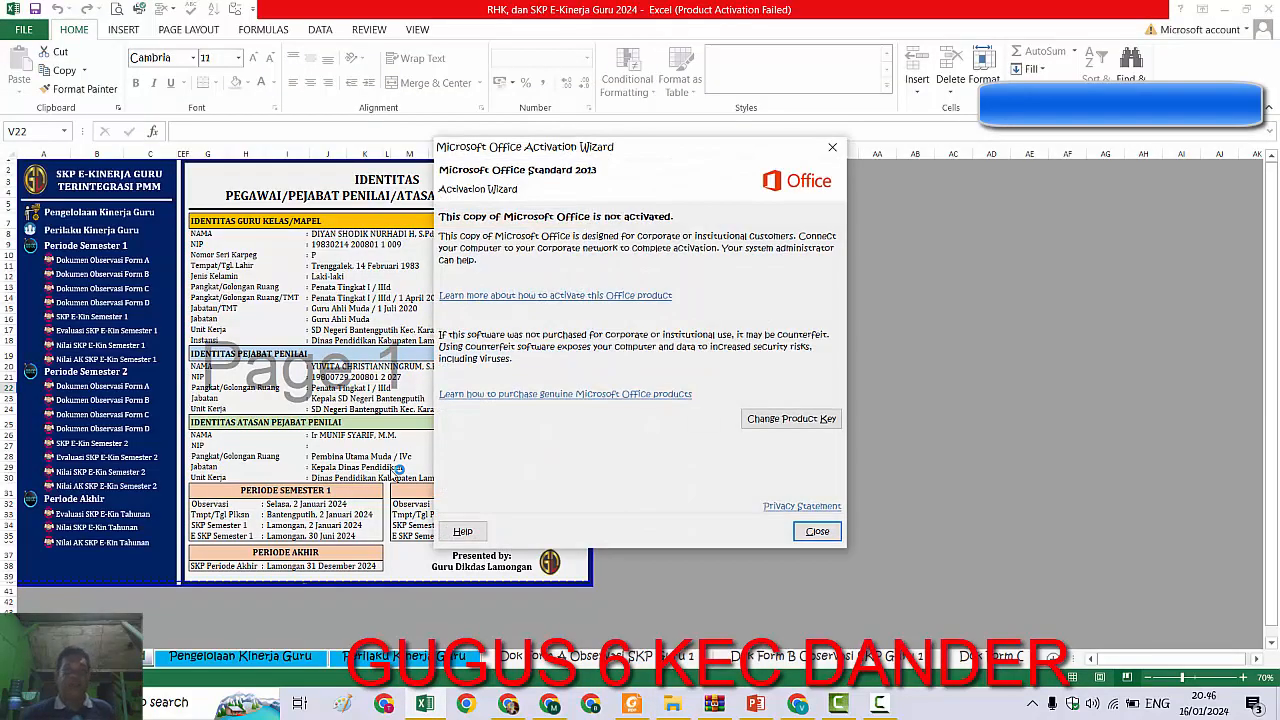
{"action": "left_click", "coordinate": [815, 533]}
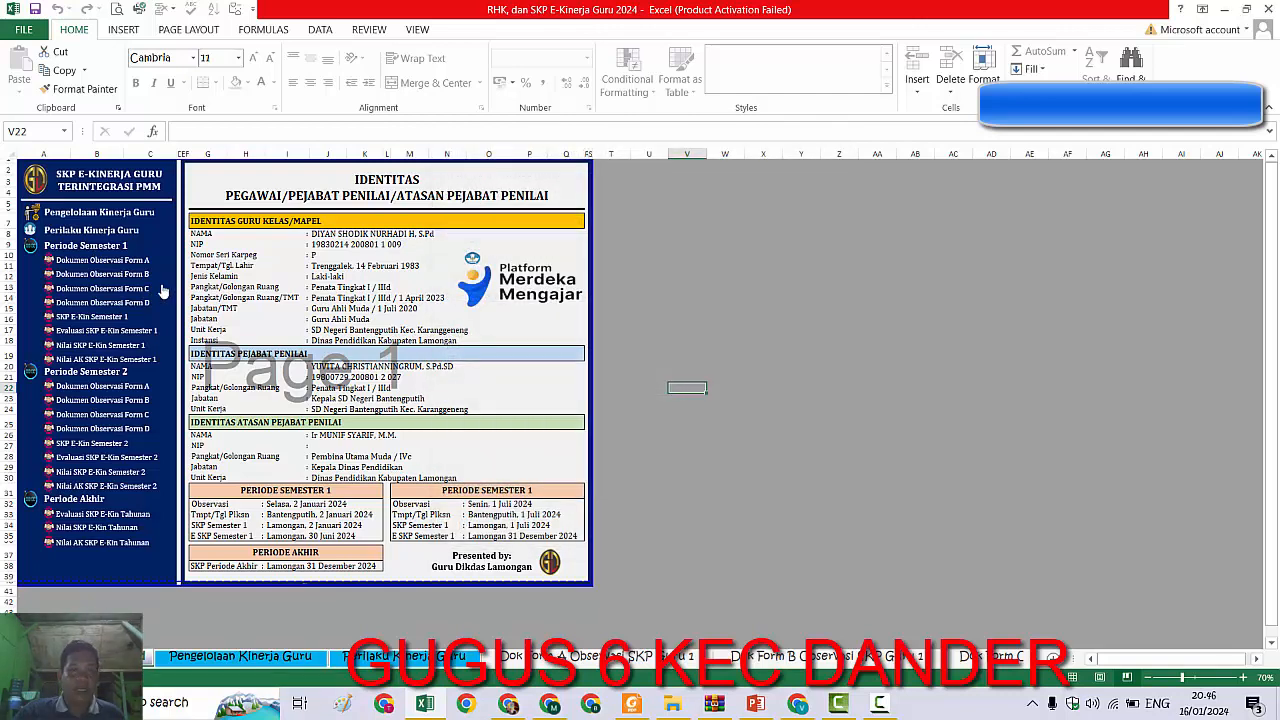
Examine the workbook's Perilaku Kinerja Guru sheet and the Semester 1 Dokumen Observasi Form A, returning to the identity page after each.
{"action": "left_click", "coordinate": [108, 236]}
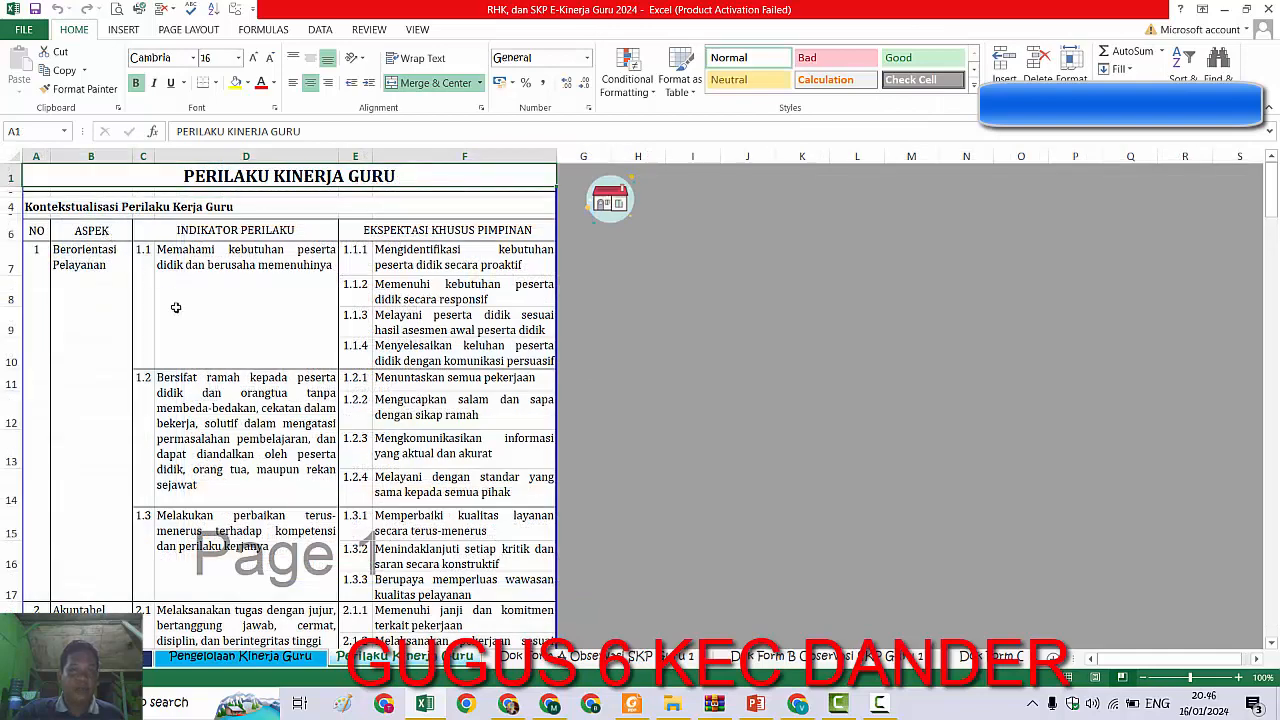
{"action": "left_click", "coordinate": [588, 222]}
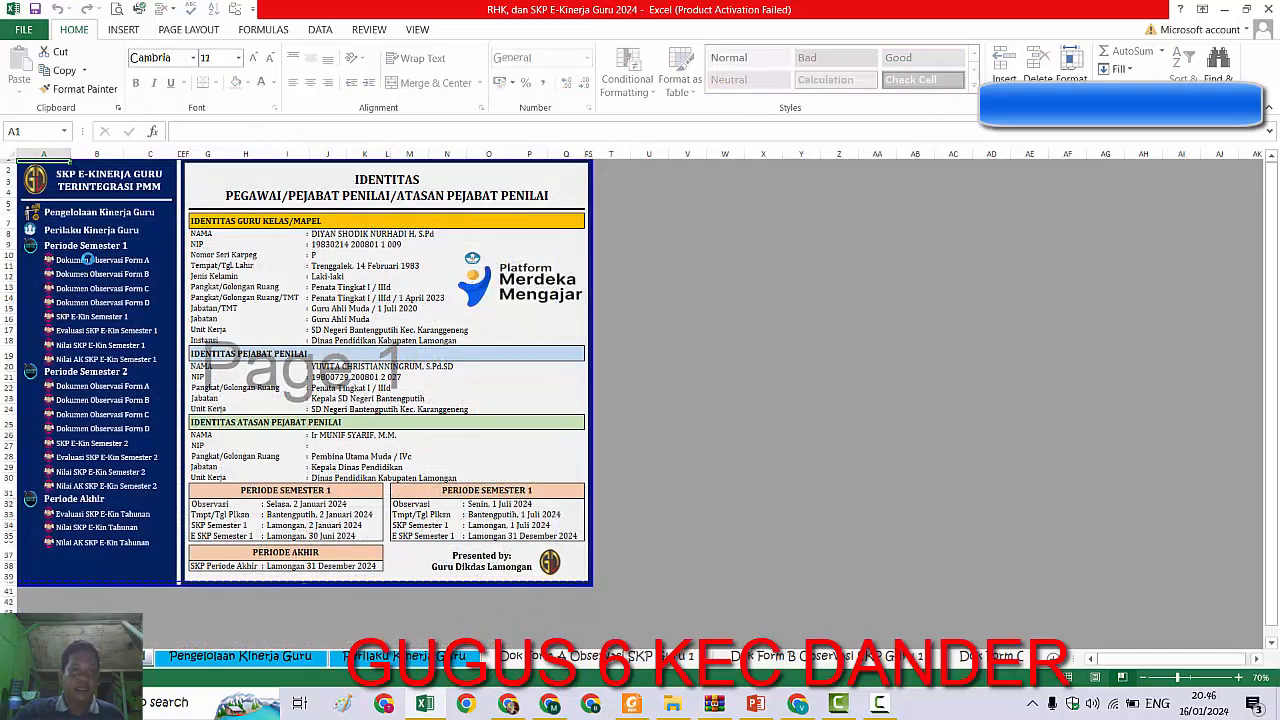
{"action": "left_click", "coordinate": [87, 264]}
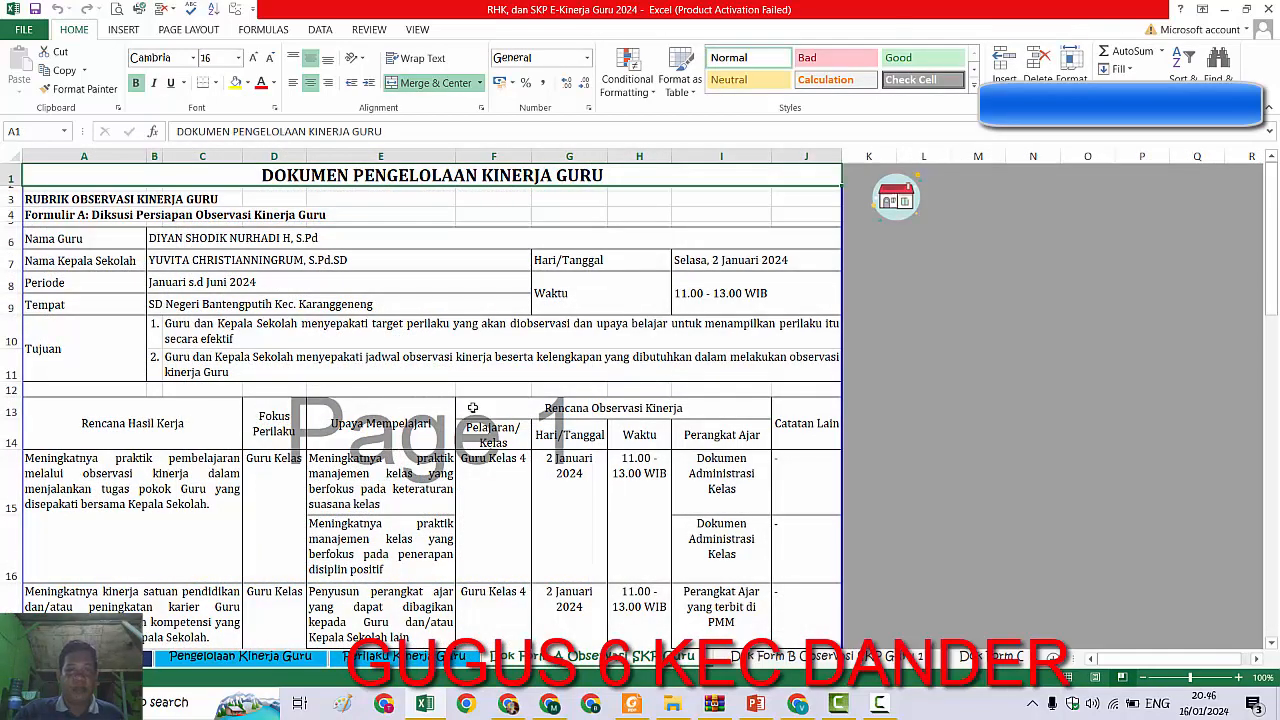
{"action": "scroll", "coordinate": [511, 434], "scroll_direction": "down", "scroll_amount": 2}
{"action": "scroll", "coordinate": [511, 434], "scroll_direction": "up", "scroll_amount": 2}
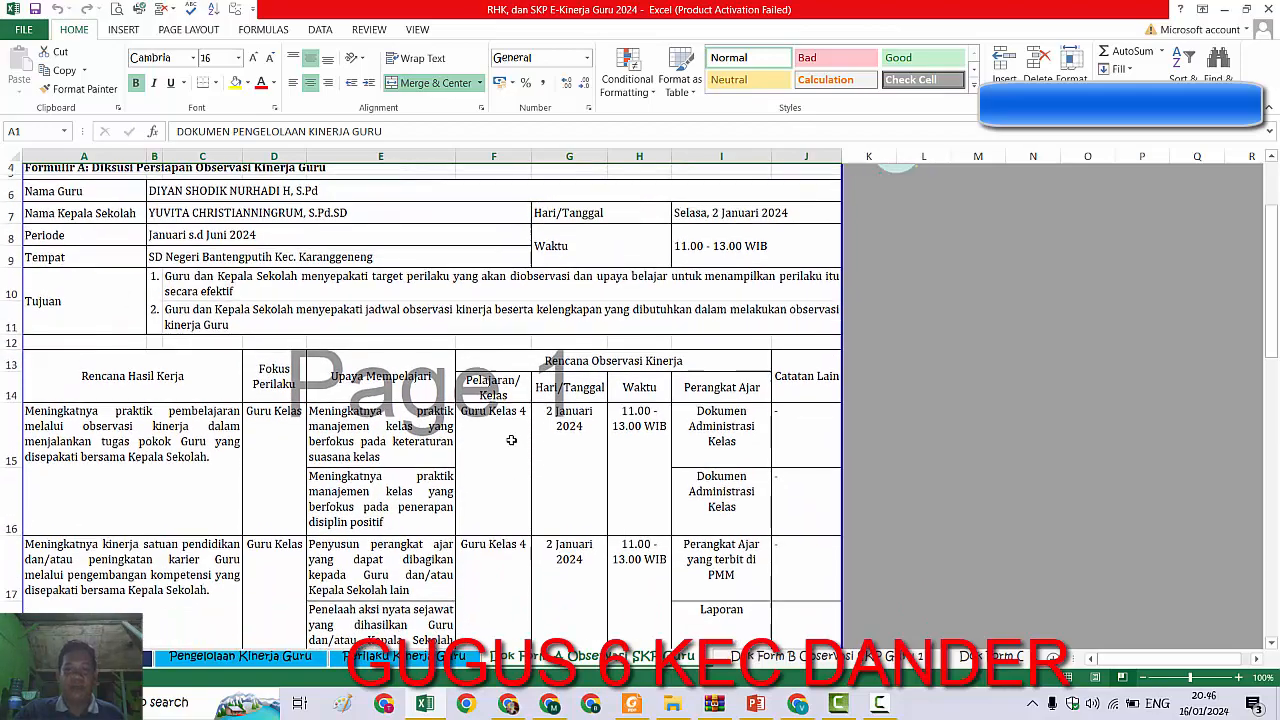
{"action": "scroll", "coordinate": [511, 430], "scroll_direction": "down", "scroll_amount": 1}
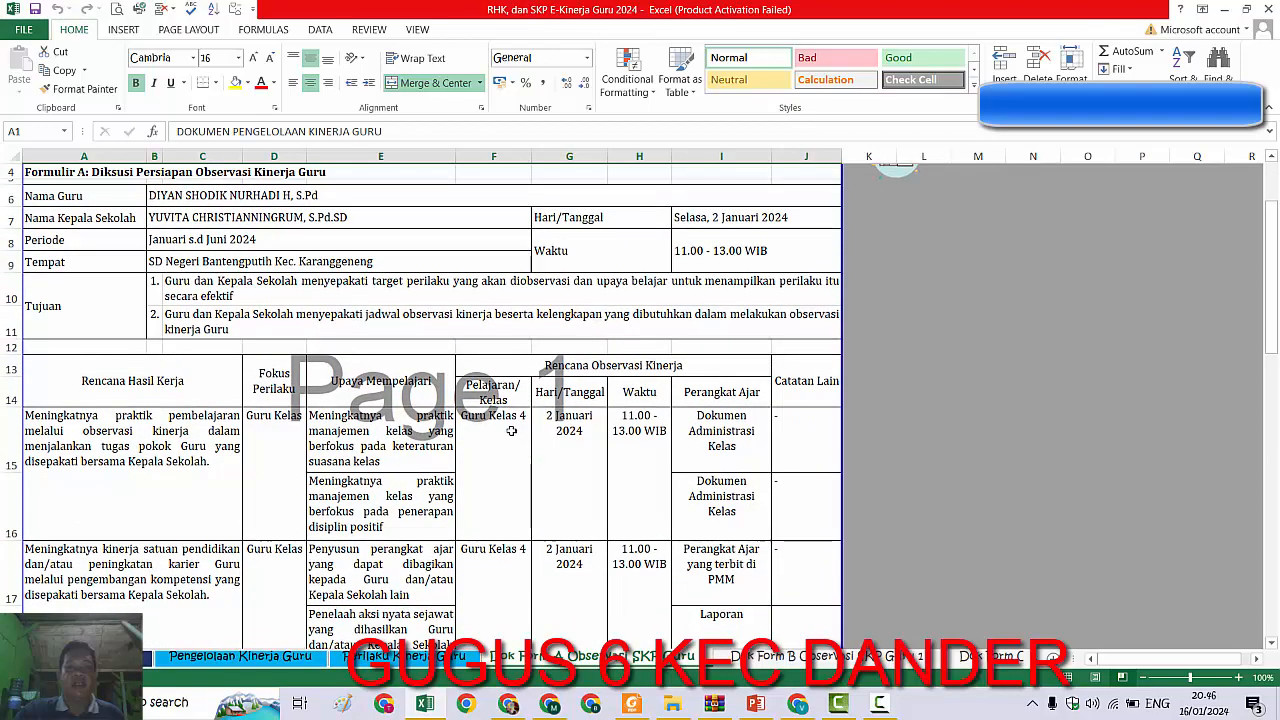
{"action": "scroll", "coordinate": [503, 387], "scroll_direction": "up", "scroll_amount": 1}
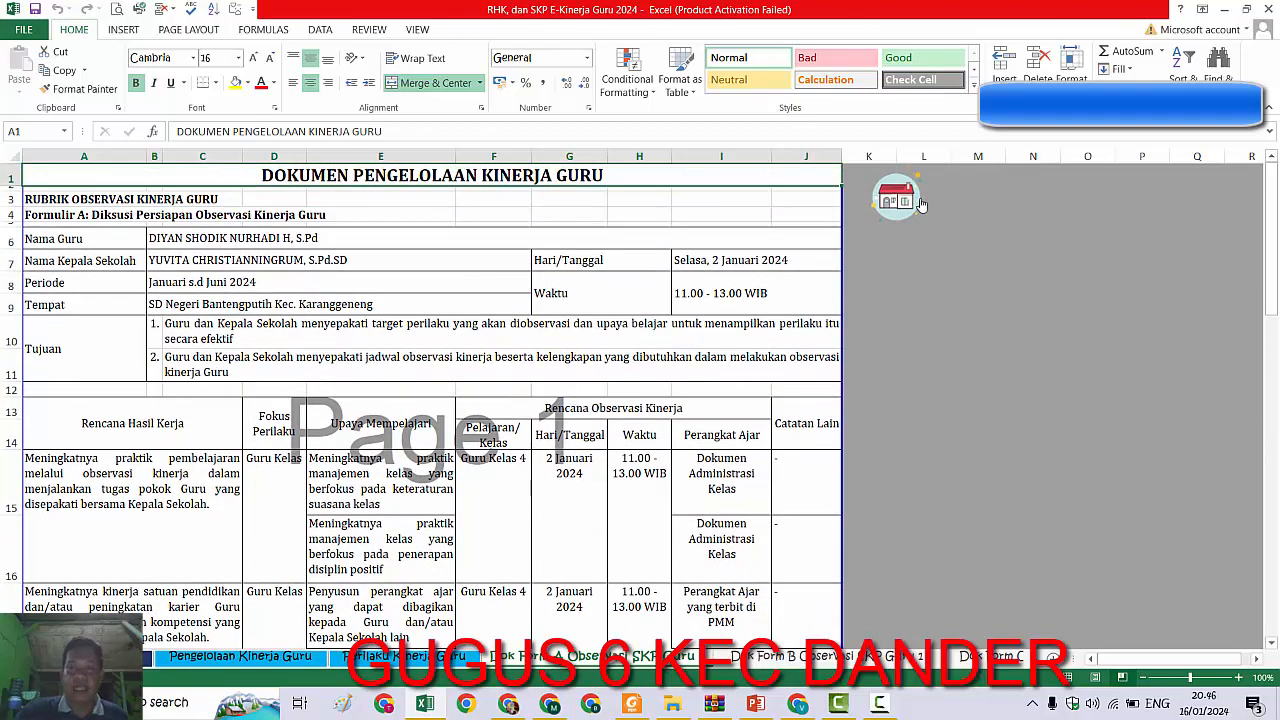
{"action": "left_click", "coordinate": [905, 203]}
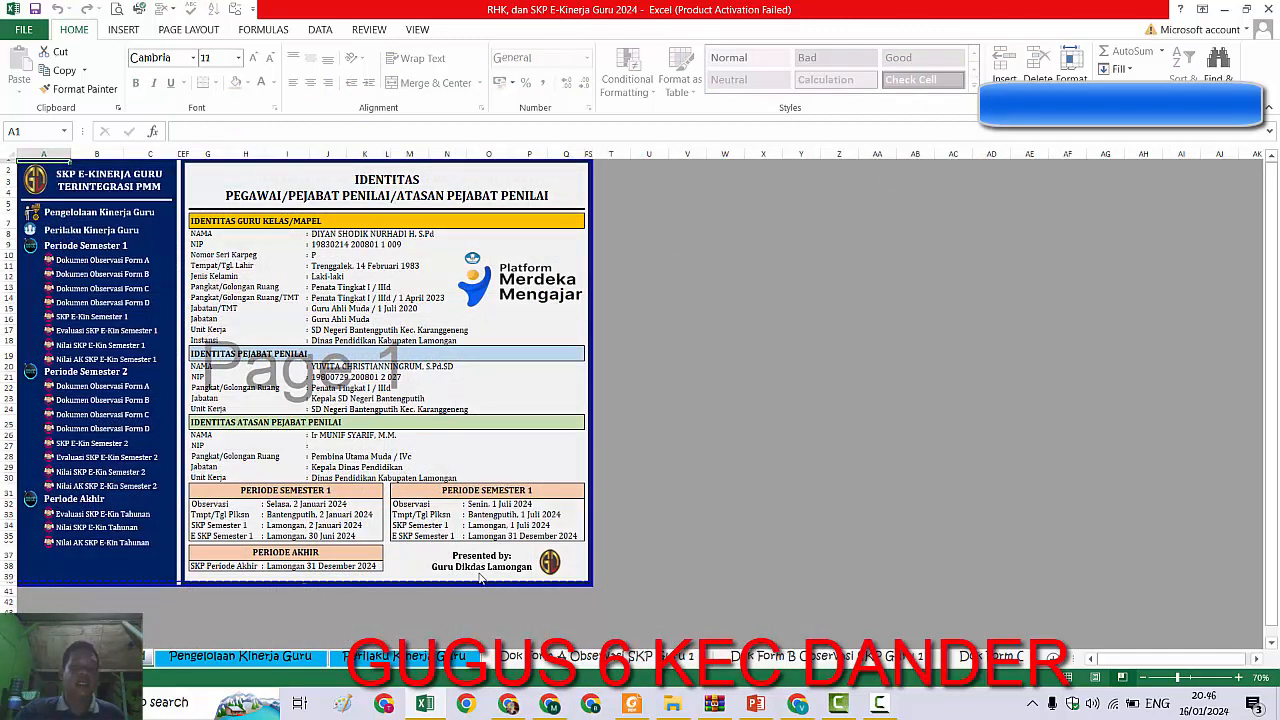
{"action": "left_click", "coordinate": [105, 262]}
{"action": "left_click", "coordinate": [900, 197]}
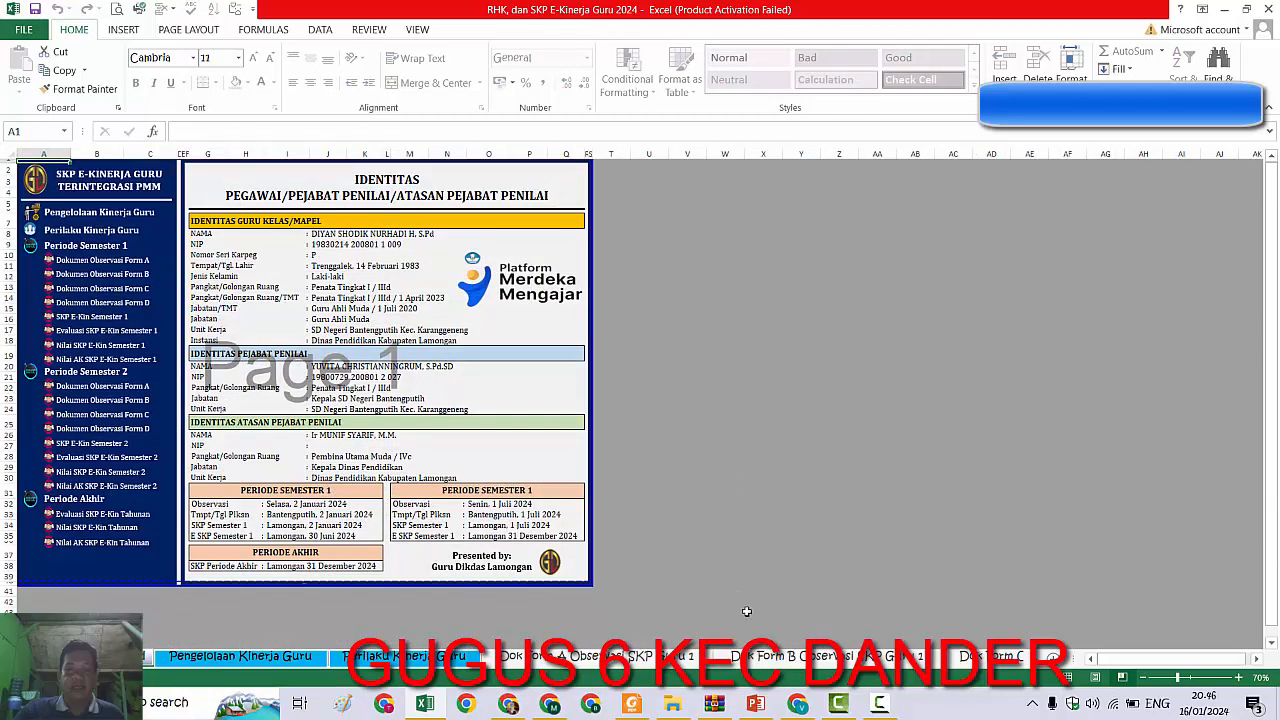
Switch to Chrome and set Adaptif's indicator to "Terus berinovasi dan mengembangkan kreativitas..." and its Perwujudan to "Menyampaikan gagasan dengan berani untuk kemajuan satuan pendidikan".
{"action": "left_click", "coordinate": [801, 701]}
{"action": "scroll", "coordinate": [564, 414], "scroll_direction": "down", "scroll_amount": 2}
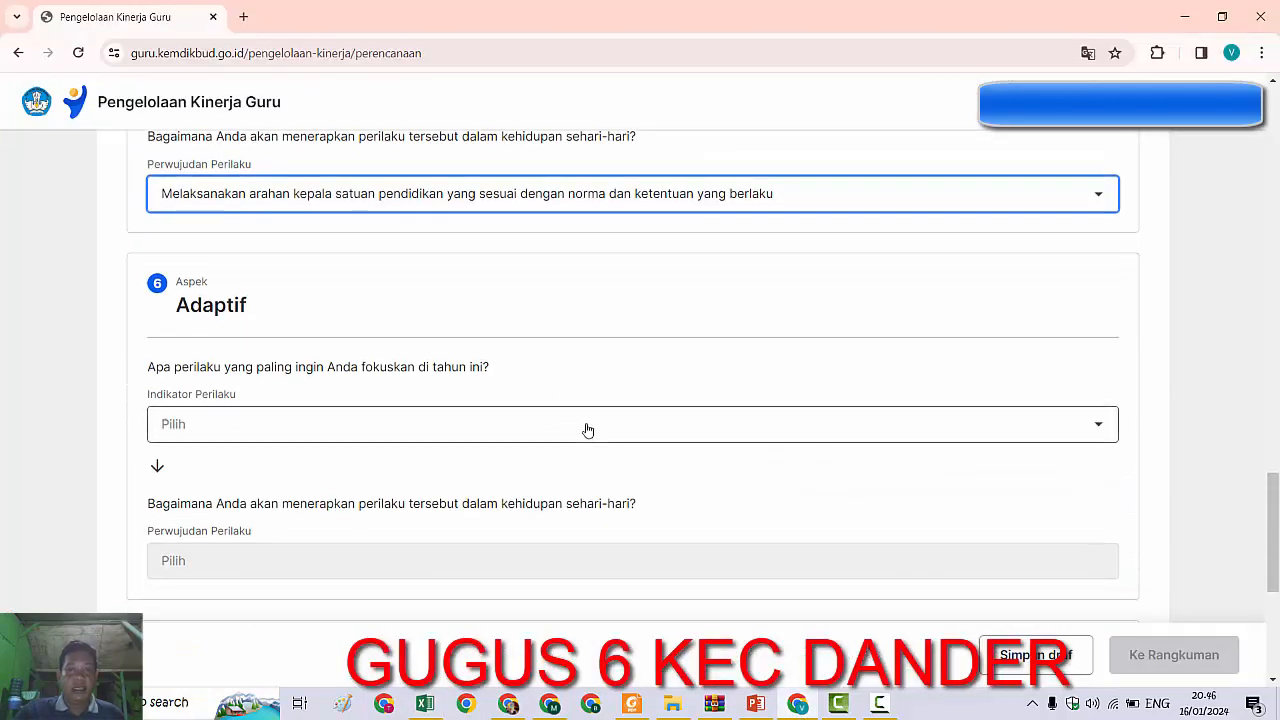
{"action": "left_click", "coordinate": [588, 430]}
{"action": "left_click", "coordinate": [486, 496]}
{"action": "scroll", "coordinate": [477, 472], "scroll_direction": "down", "scroll_amount": 3}
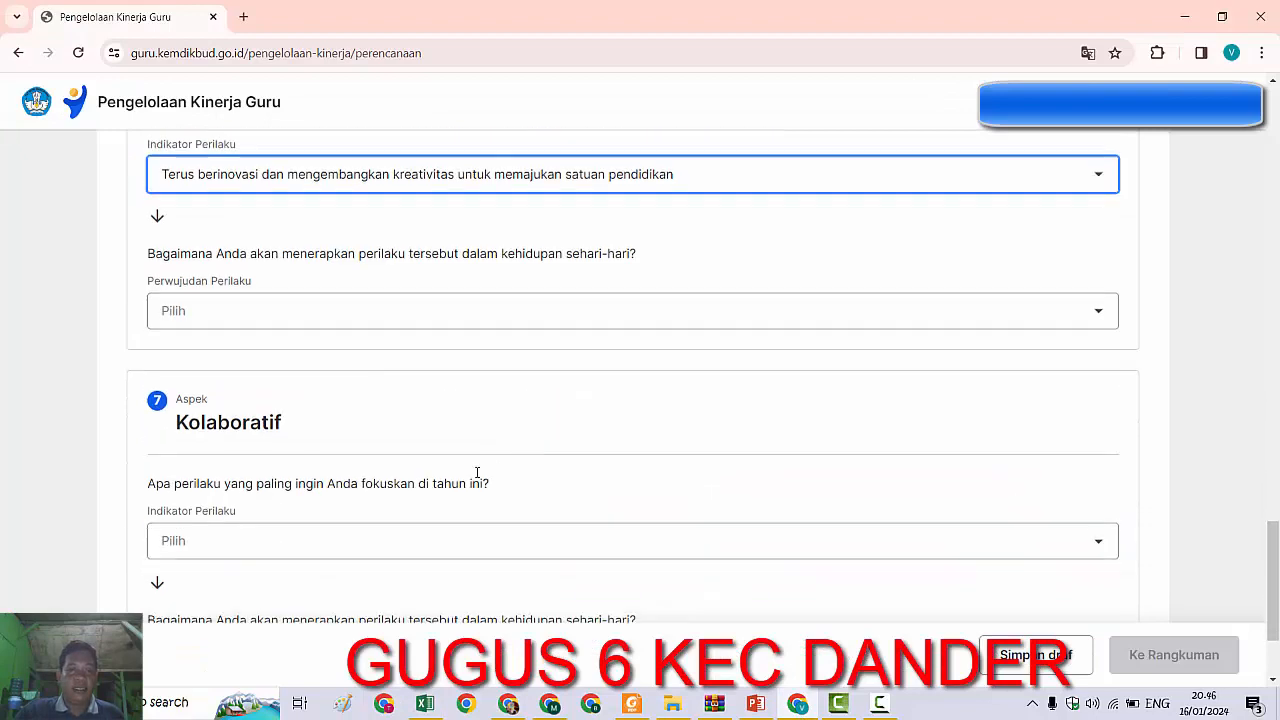
{"action": "left_click", "coordinate": [427, 305]}
{"action": "left_click", "coordinate": [443, 351]}
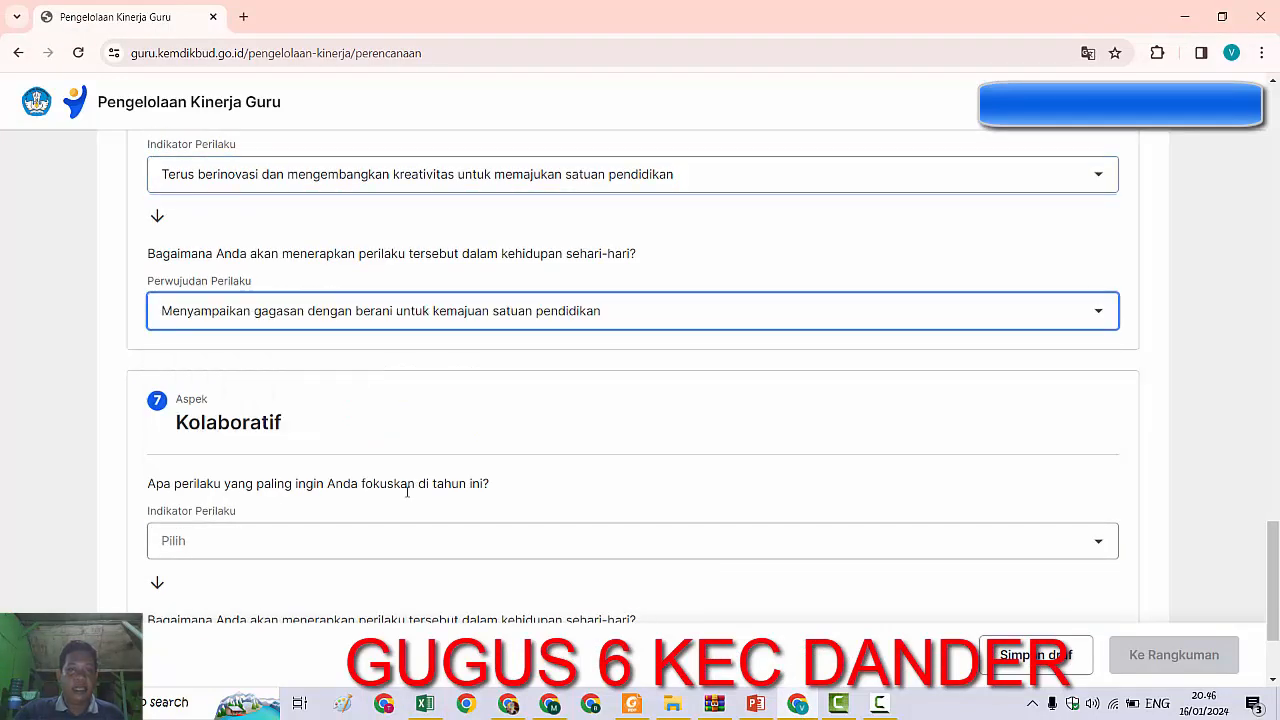
Set Kolaboratif's indicator to "Memberi kesempatan kepada warga satuan pendidikan..." and its Perwujudan to "Membagi tugas dan tanggung jawab bersama peserta didik...", and proceed to the summary.
{"action": "left_click", "coordinate": [397, 548]}
{"action": "left_click", "coordinate": [410, 520]}
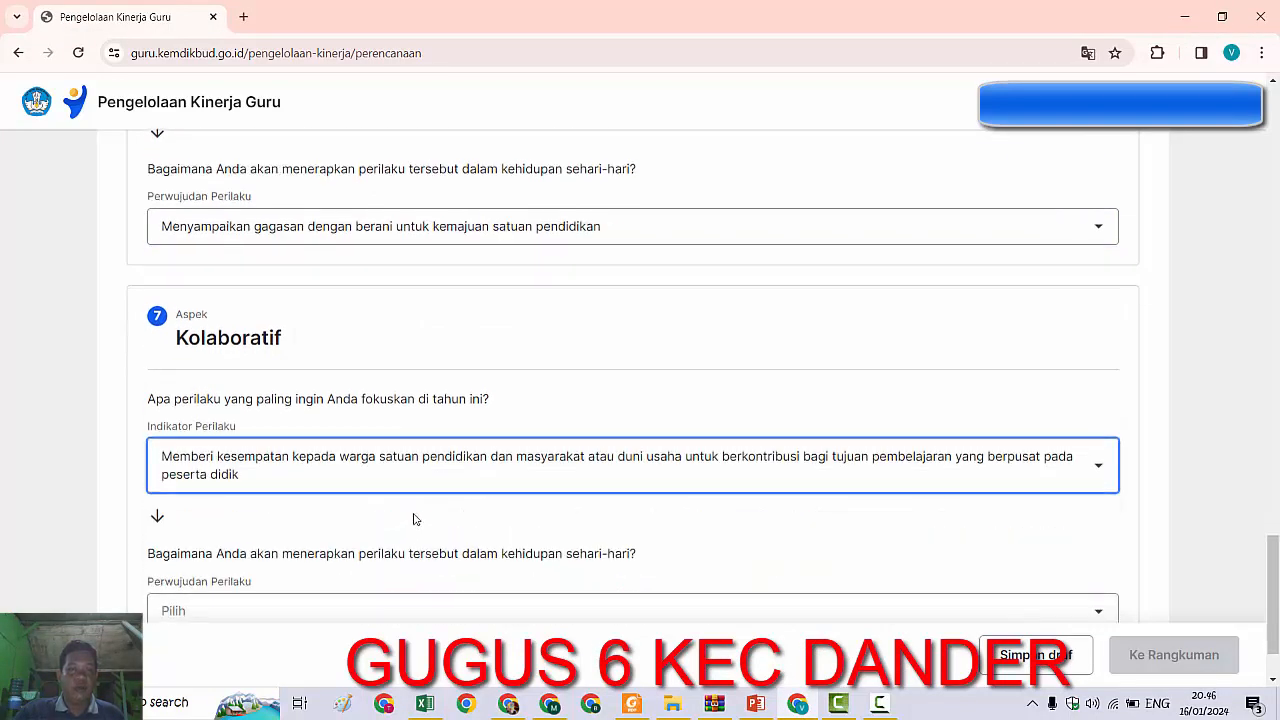
{"action": "scroll", "coordinate": [397, 475], "scroll_direction": "down", "scroll_amount": 1}
{"action": "left_click", "coordinate": [380, 511]}
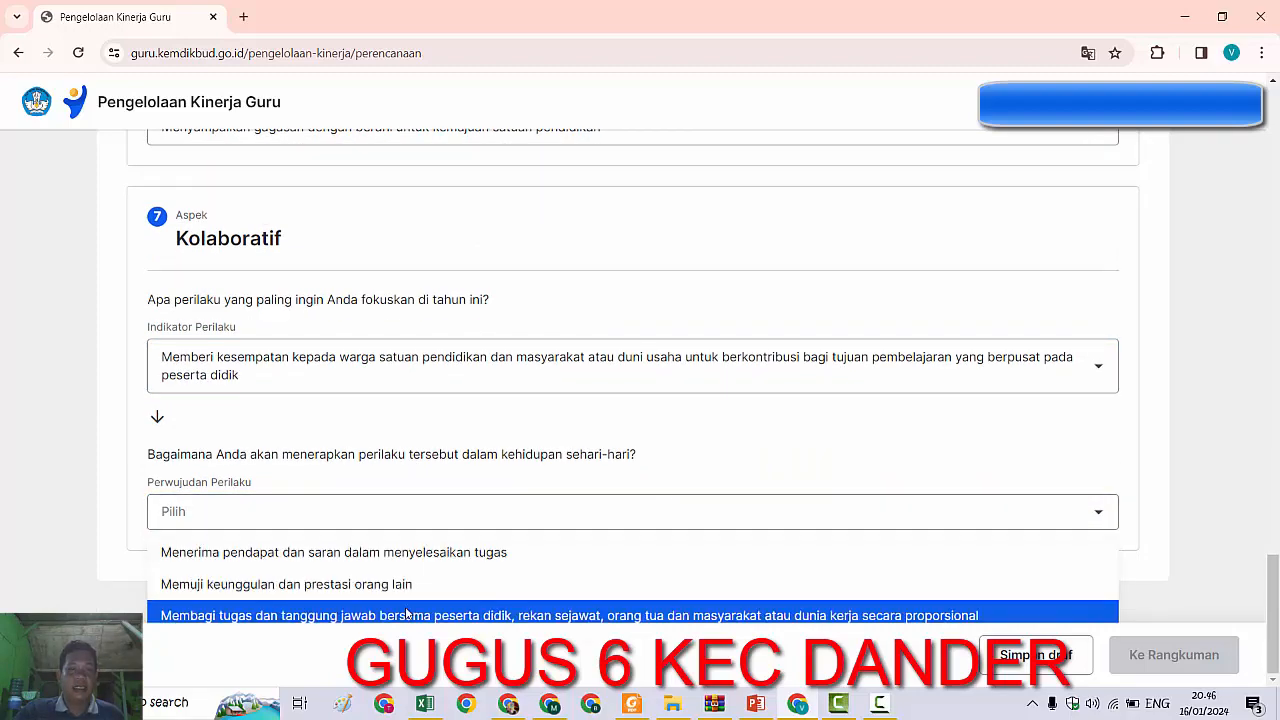
{"action": "left_click", "coordinate": [409, 612]}
{"action": "left_click", "coordinate": [1175, 657]}
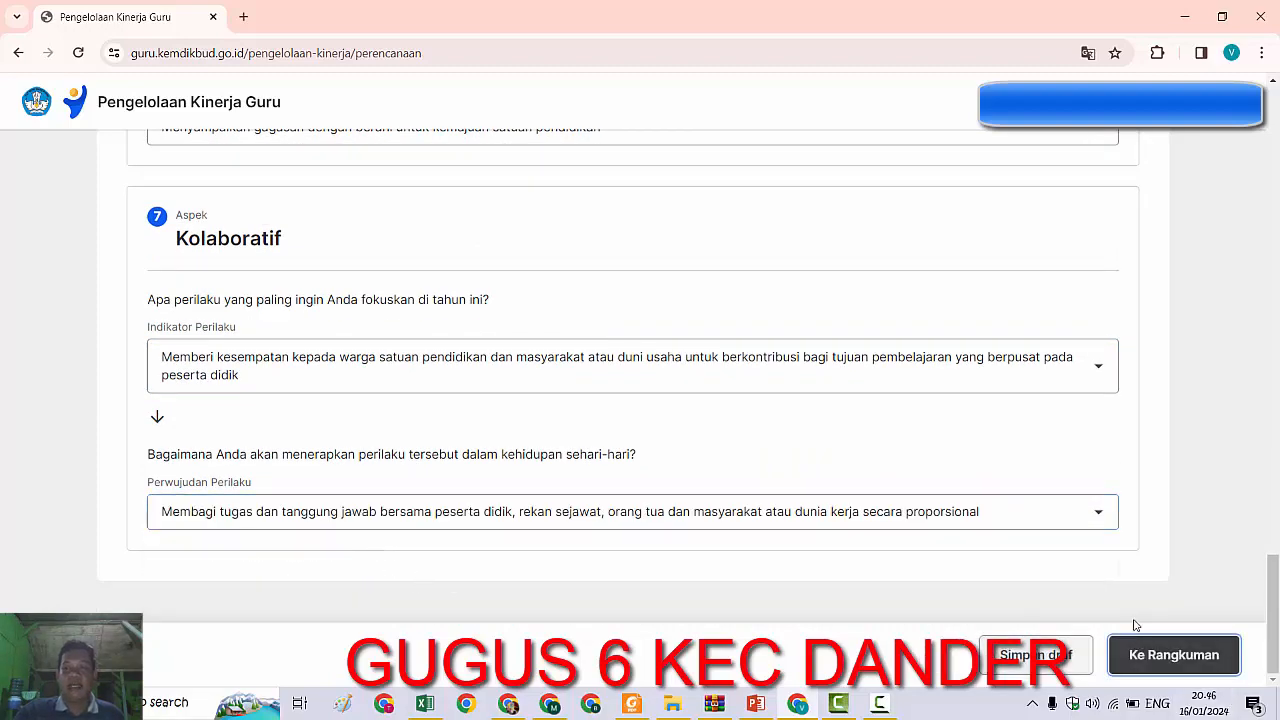
Review the Rangkuman summary heading and the first Hasil Kerja Utama entry, including its Bukti Dukung.
{"action": "scroll", "coordinate": [1083, 540], "scroll_direction": "up", "scroll_amount": 3}
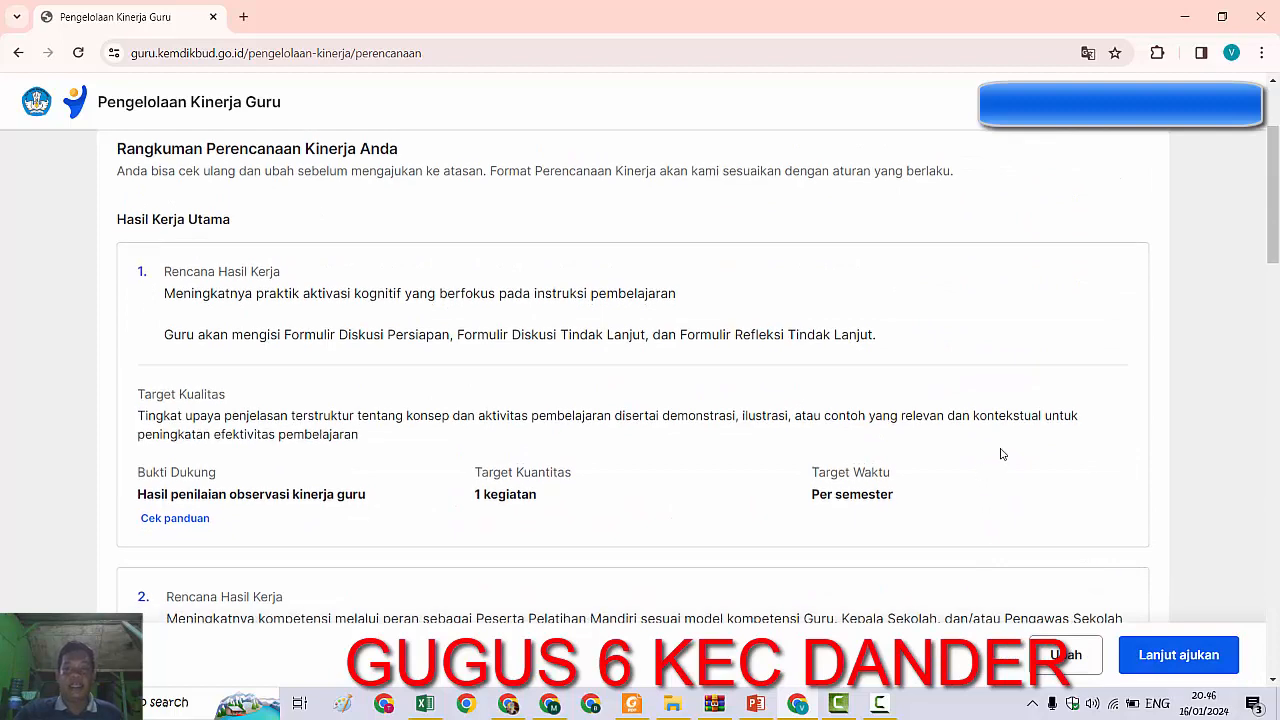
{"action": "scroll", "coordinate": [1000, 449], "scroll_direction": "down", "scroll_amount": 1}
{"action": "scroll", "coordinate": [1000, 451], "scroll_direction": "up", "scroll_amount": 3}
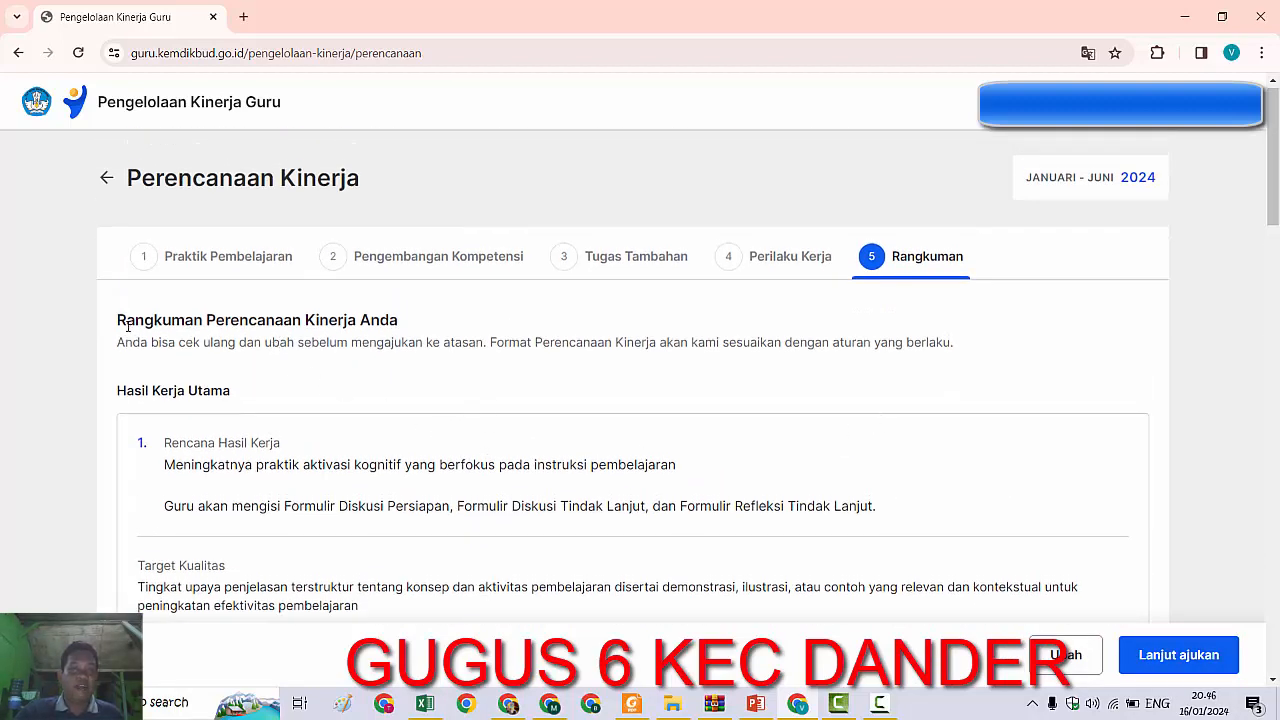
{"action": "left_click_drag", "start_coordinate": [127, 326], "coordinate": [396, 326]}
{"action": "left_click", "coordinate": [378, 375]}
{"action": "scroll", "coordinate": [437, 387], "scroll_direction": "down", "scroll_amount": 2}
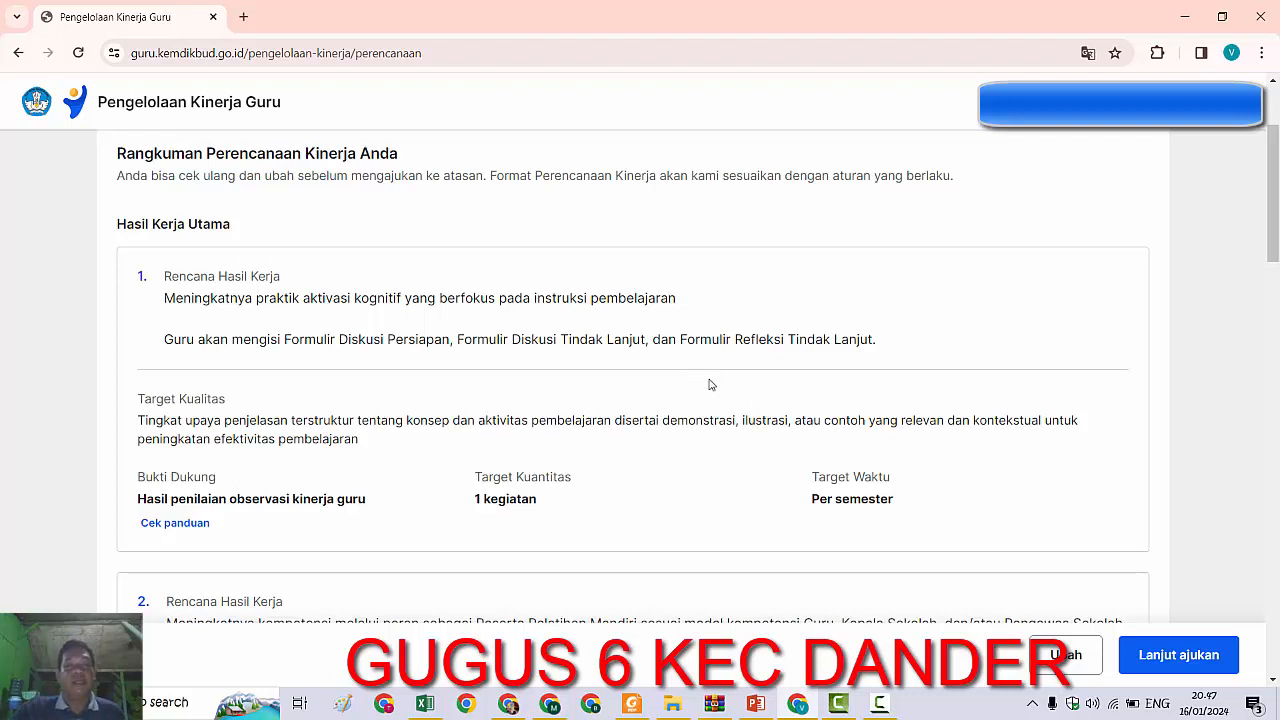
{"action": "scroll", "coordinate": [376, 354], "scroll_direction": "down", "scroll_amount": 1}
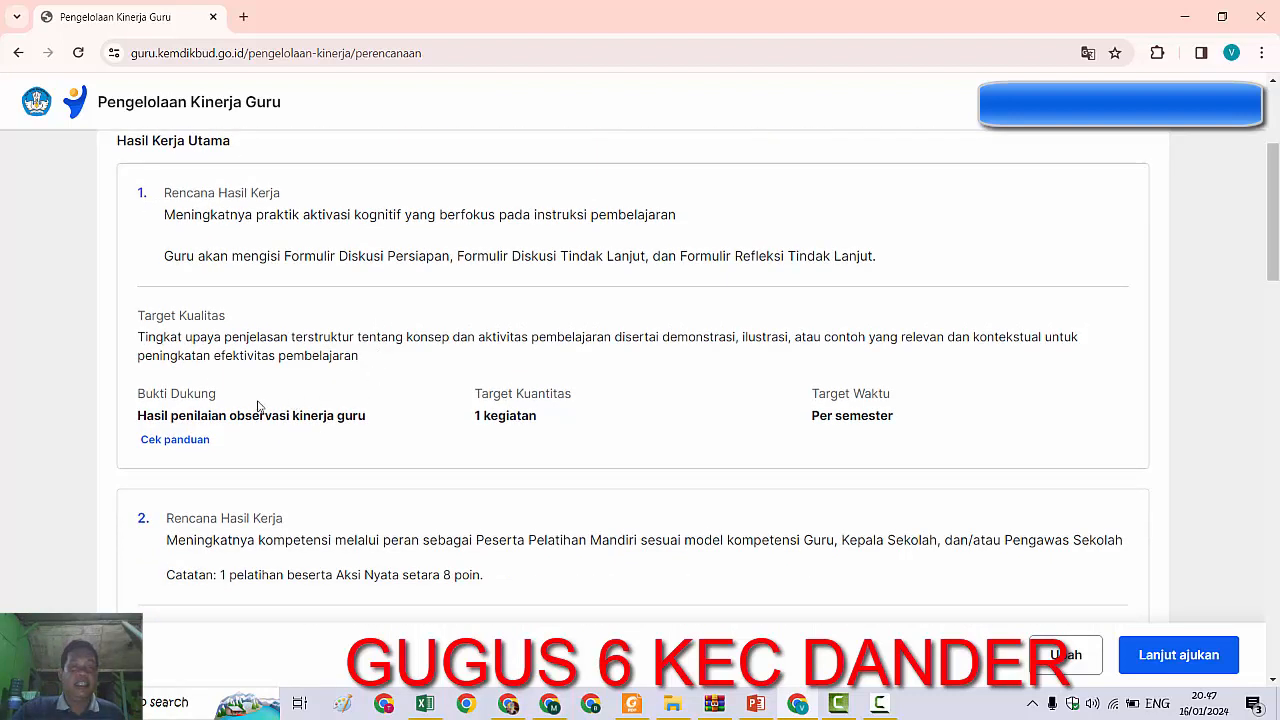
{"action": "left_click_drag", "start_coordinate": [138, 415], "coordinate": [368, 420]}
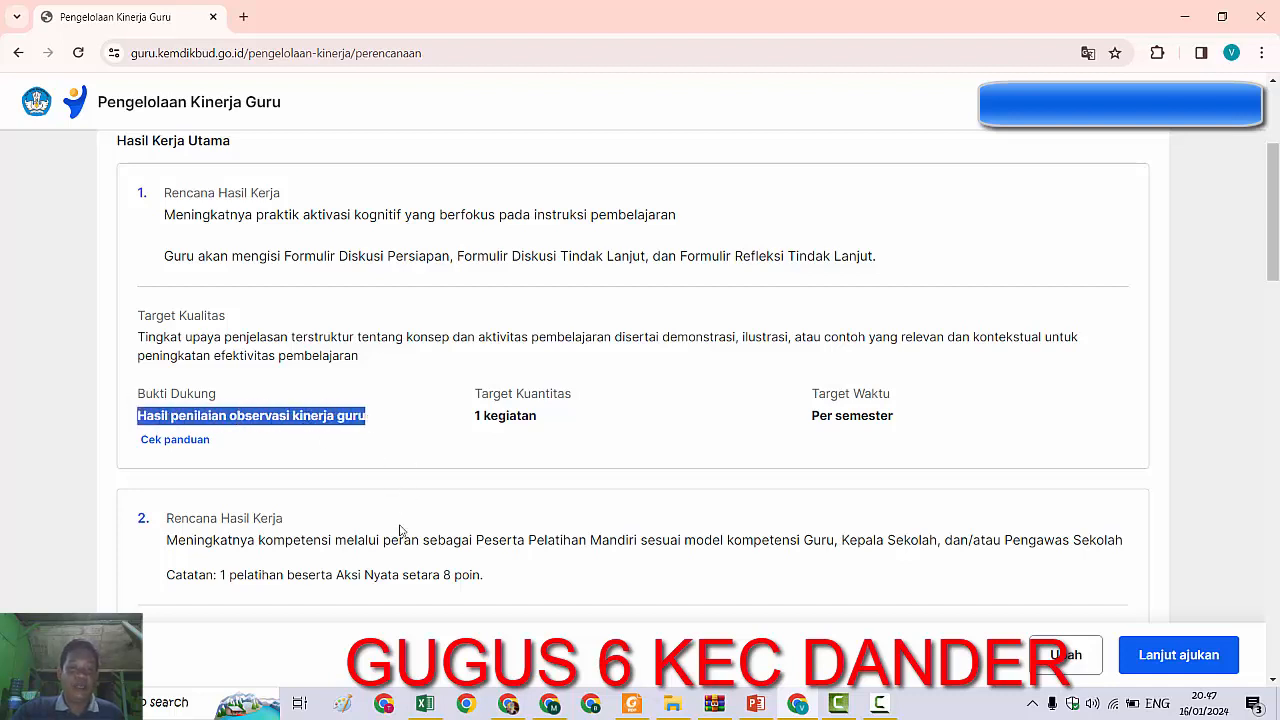
Switch to the Excel workbook, look through the whole Dok Form A Observasi SKP Guru 1 sheet and return to the identity page.
{"action": "left_click", "coordinate": [425, 703]}
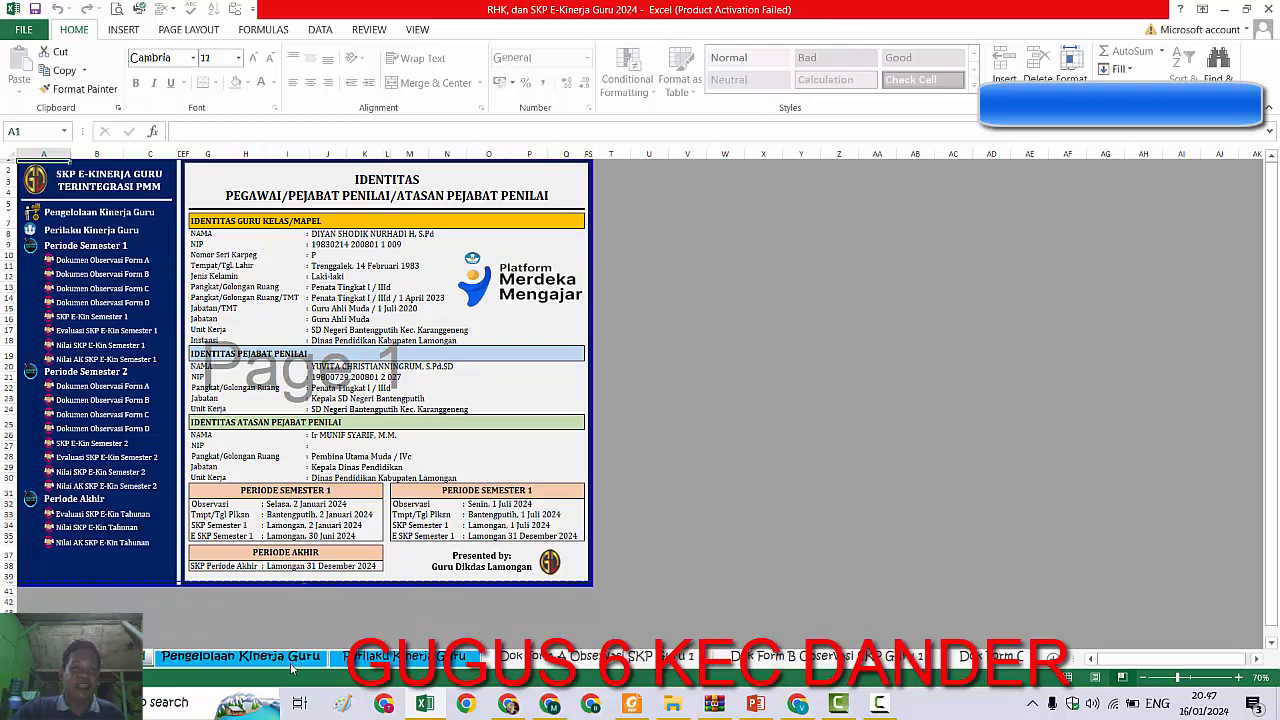
{"action": "left_click", "coordinate": [584, 663]}
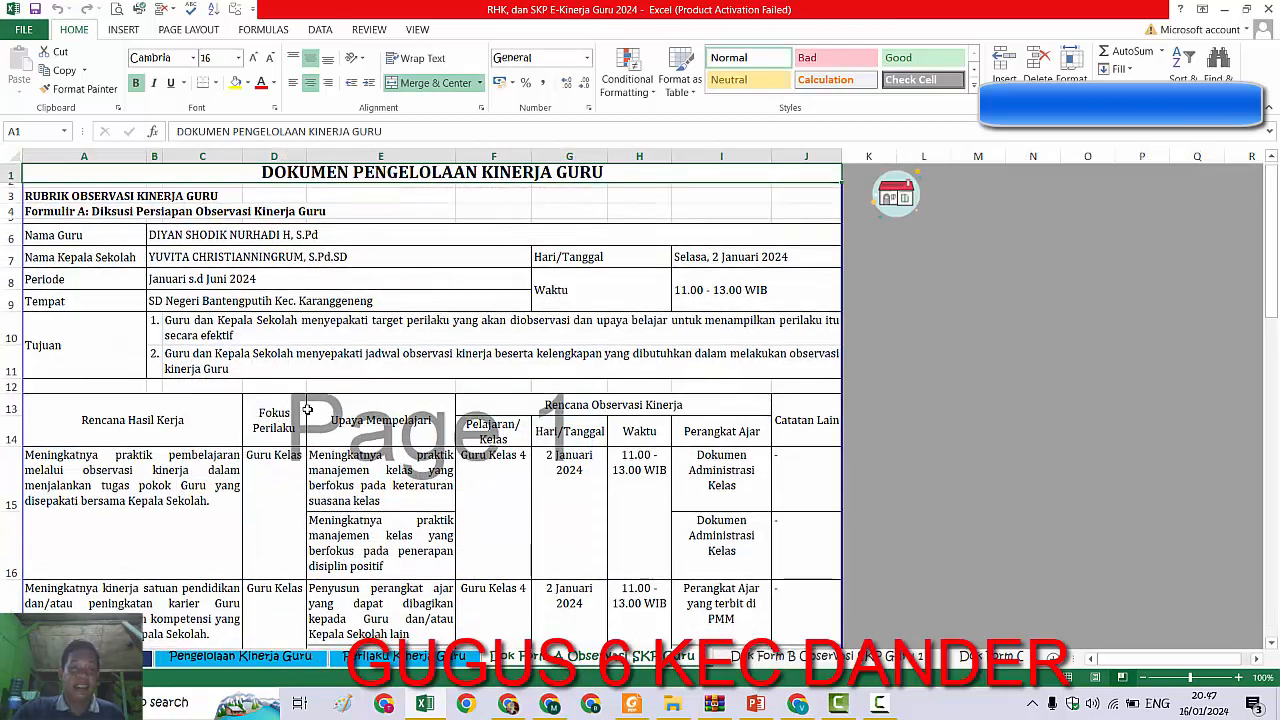
{"action": "scroll", "coordinate": [308, 408], "scroll_direction": "down", "scroll_amount": 4}
{"action": "scroll", "coordinate": [308, 408], "scroll_direction": "down", "scroll_amount": 5}
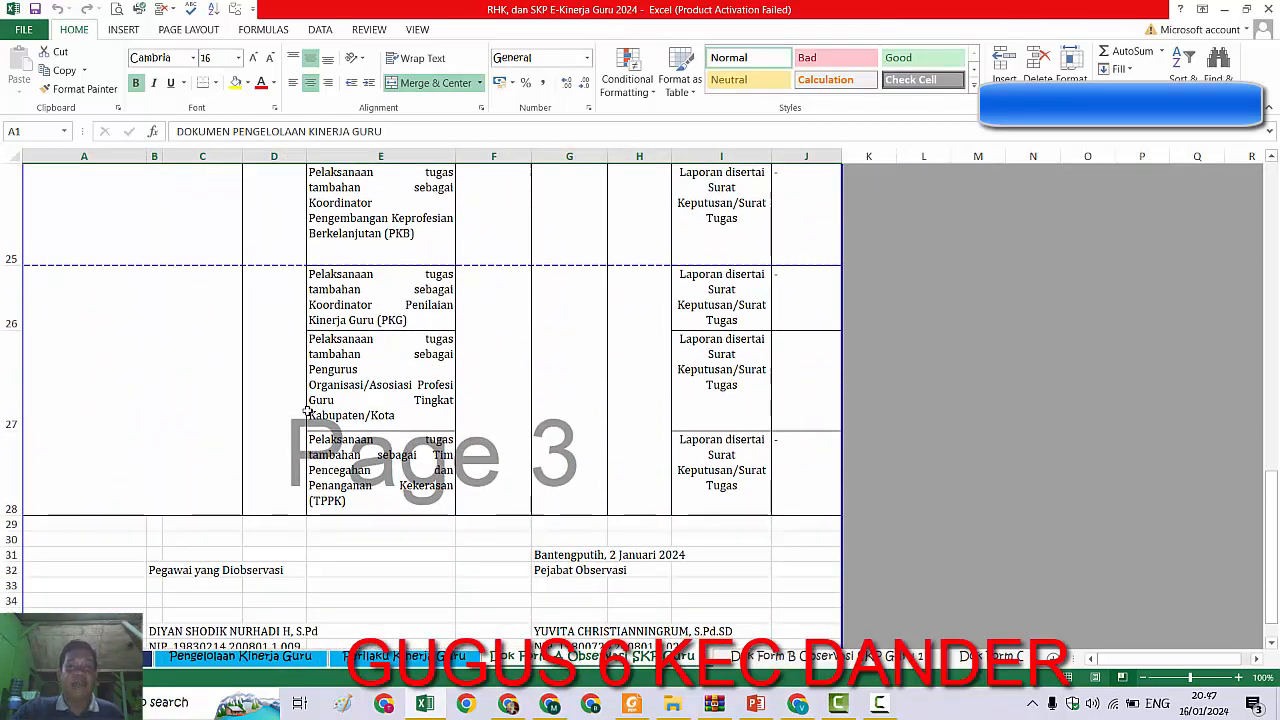
{"action": "scroll", "coordinate": [308, 410], "scroll_direction": "up", "scroll_amount": 9}
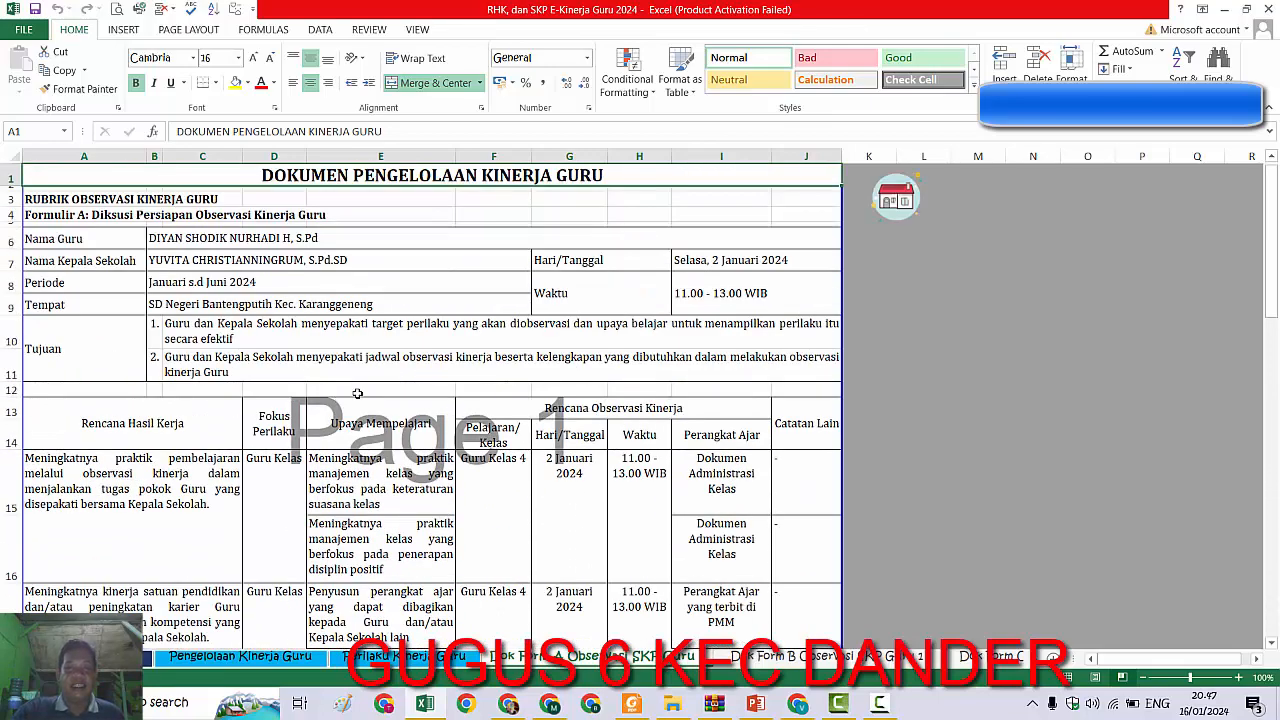
{"action": "left_click", "coordinate": [897, 199]}
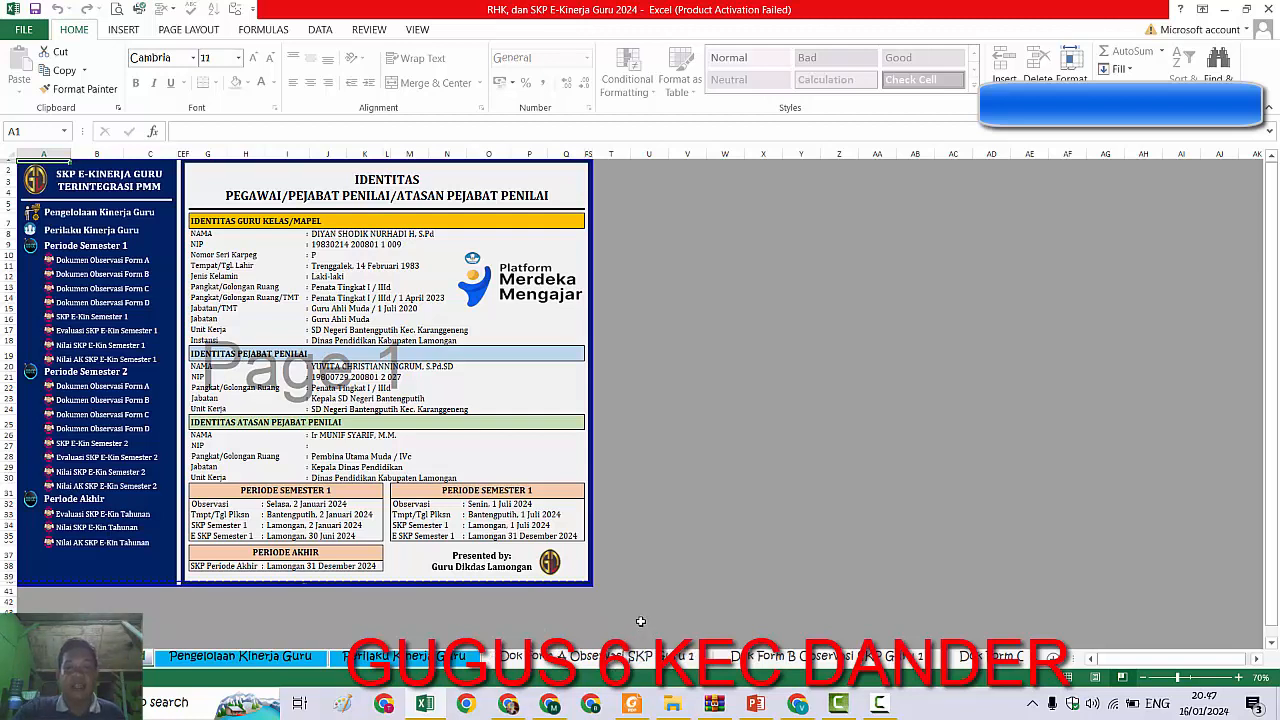
Switch back to Chrome and review the second Rencana Hasil Kerja on Pelatihan Mandiri together with its Bukti Dukung.
{"action": "left_click", "coordinate": [797, 711]}
{"action": "scroll", "coordinate": [380, 463], "scroll_direction": "down", "scroll_amount": 2}
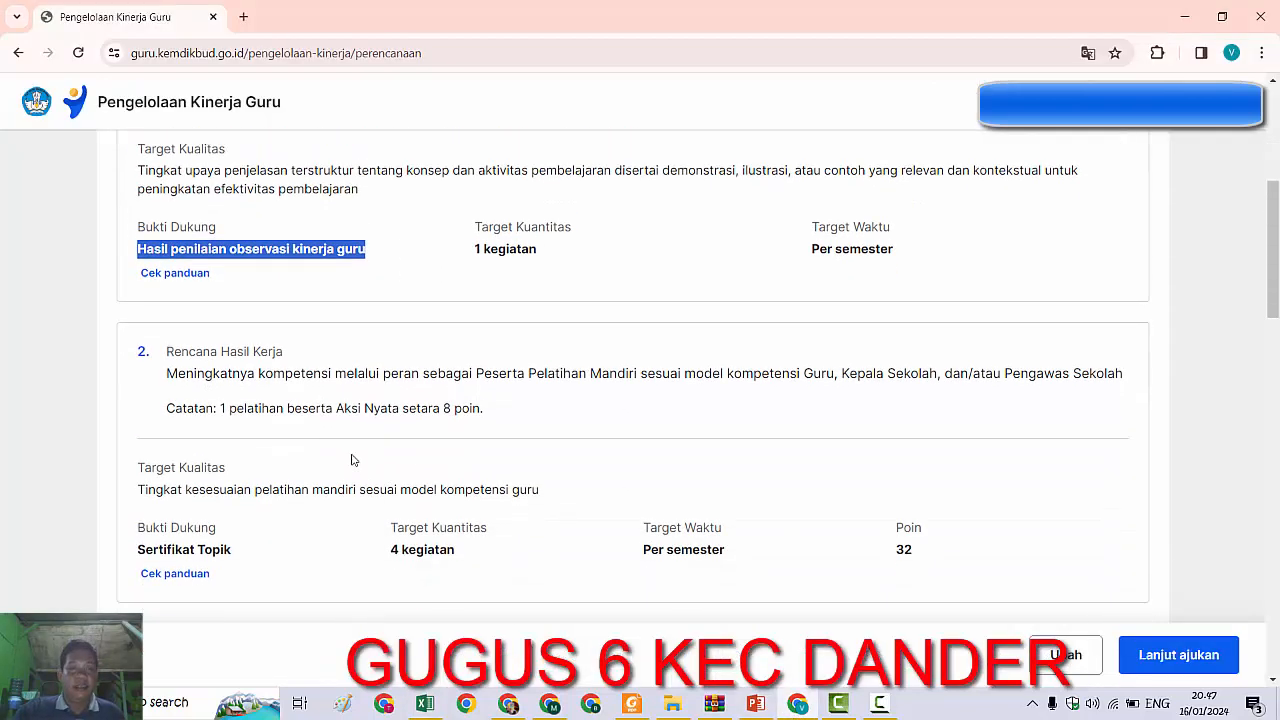
{"action": "left_click_drag", "start_coordinate": [176, 374], "coordinate": [690, 400]}
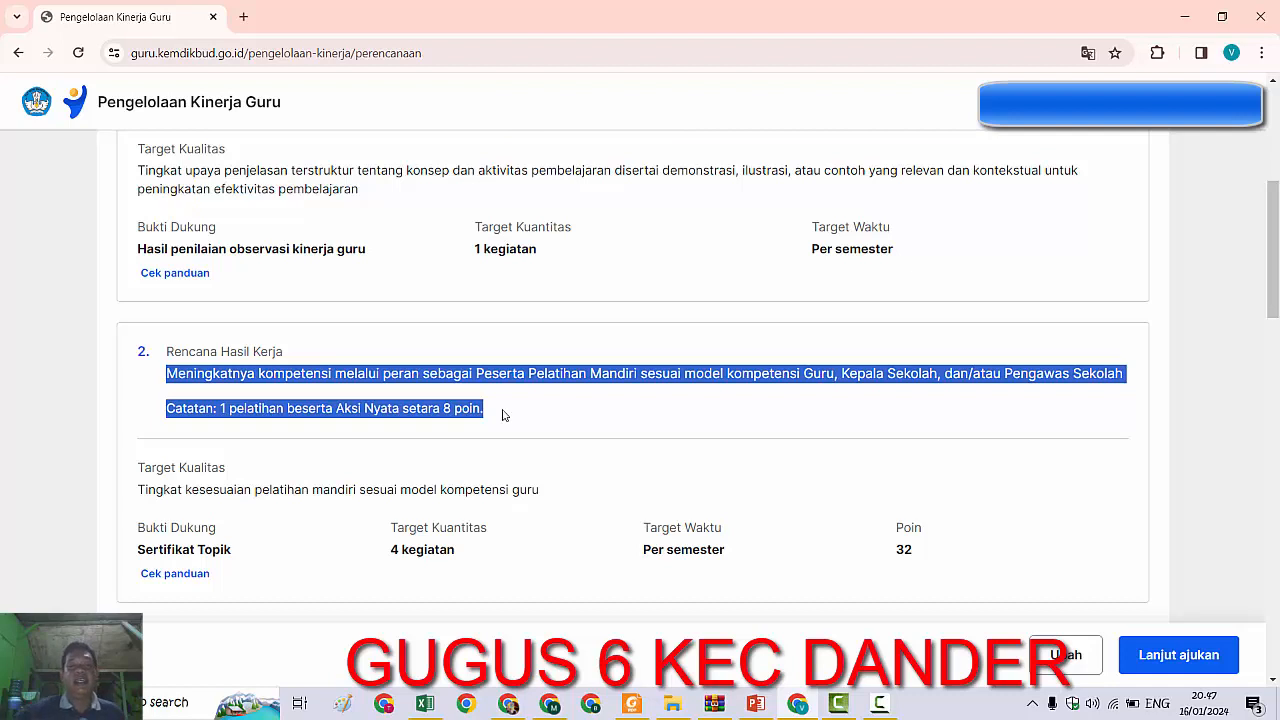
{"action": "left_click_drag", "start_coordinate": [137, 555], "coordinate": [248, 562]}
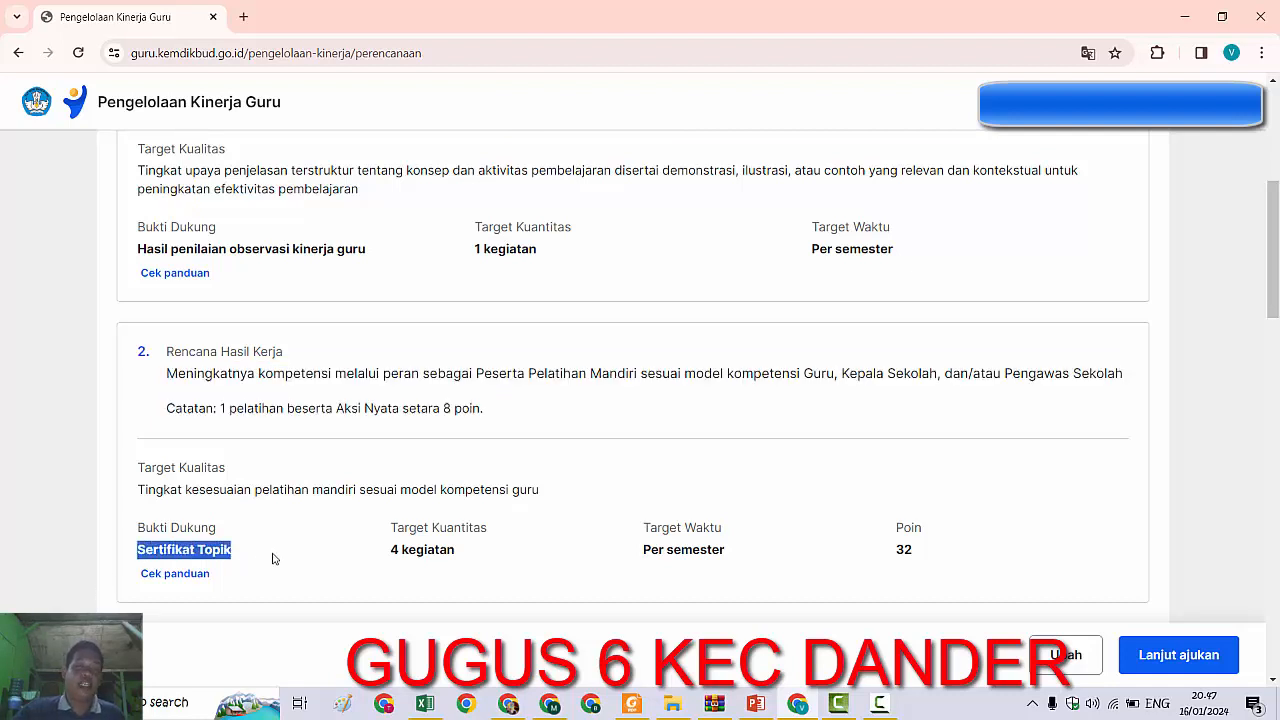
{"action": "left_click", "coordinate": [272, 558]}
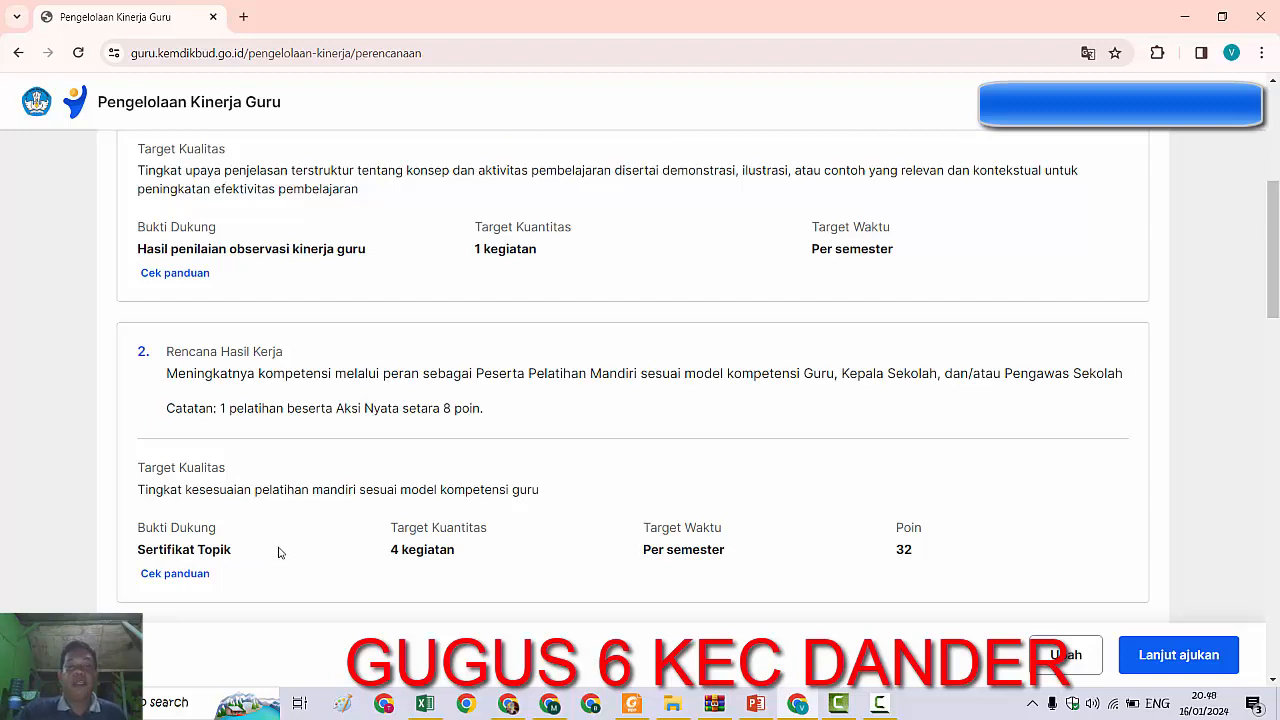
Review the third and fourth Rencana Hasil Kerja, on compiling the KOSP and on KOSP-based teaching, together with their Bukti Dukung.
{"action": "scroll", "coordinate": [285, 550], "scroll_direction": "down", "scroll_amount": 2}
{"action": "scroll", "coordinate": [287, 545], "scroll_direction": "down", "scroll_amount": 3}
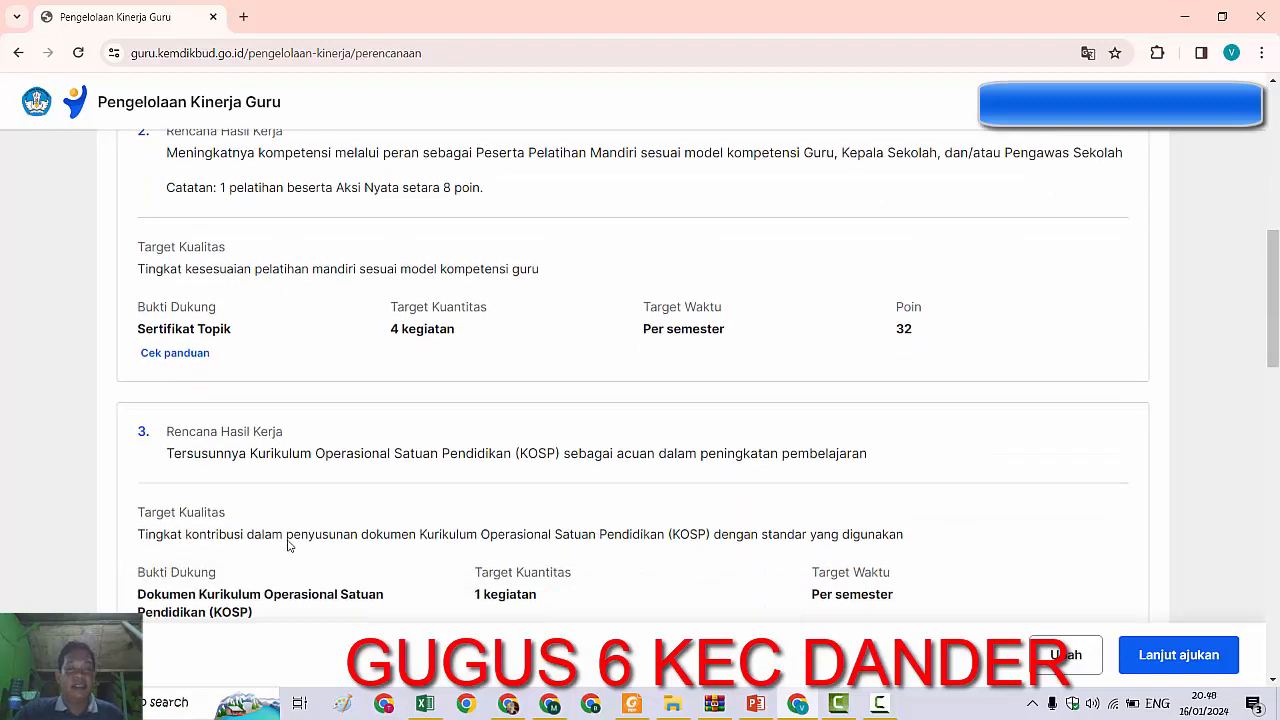
{"action": "left_click_drag", "start_coordinate": [163, 258], "coordinate": [868, 258]}
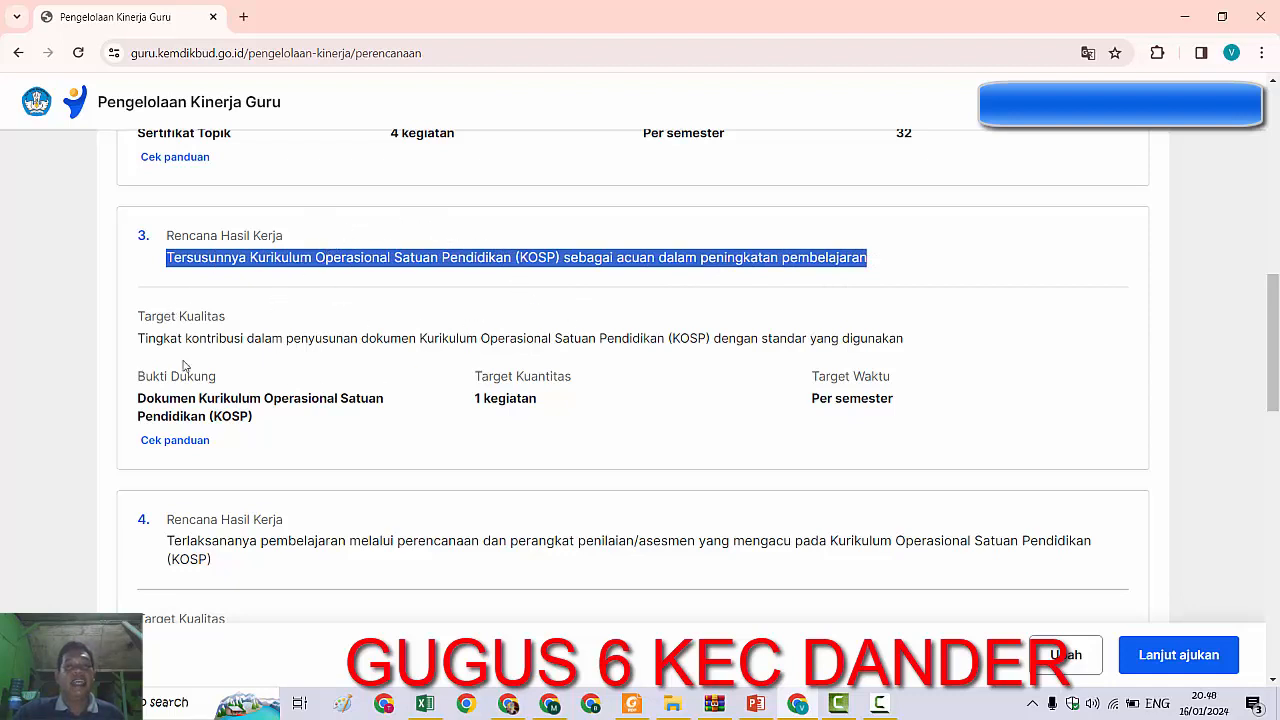
{"action": "left_click_drag", "start_coordinate": [138, 400], "coordinate": [289, 425]}
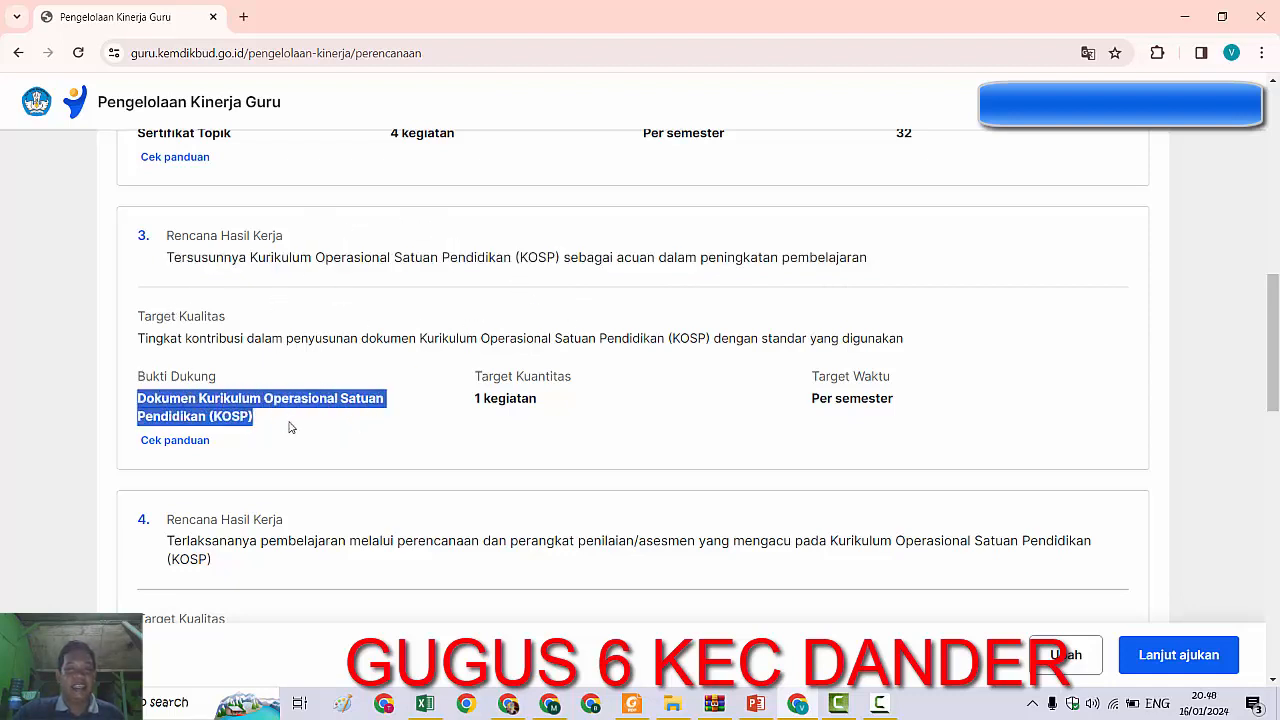
{"action": "scroll", "coordinate": [592, 417], "scroll_direction": "down", "scroll_amount": 2}
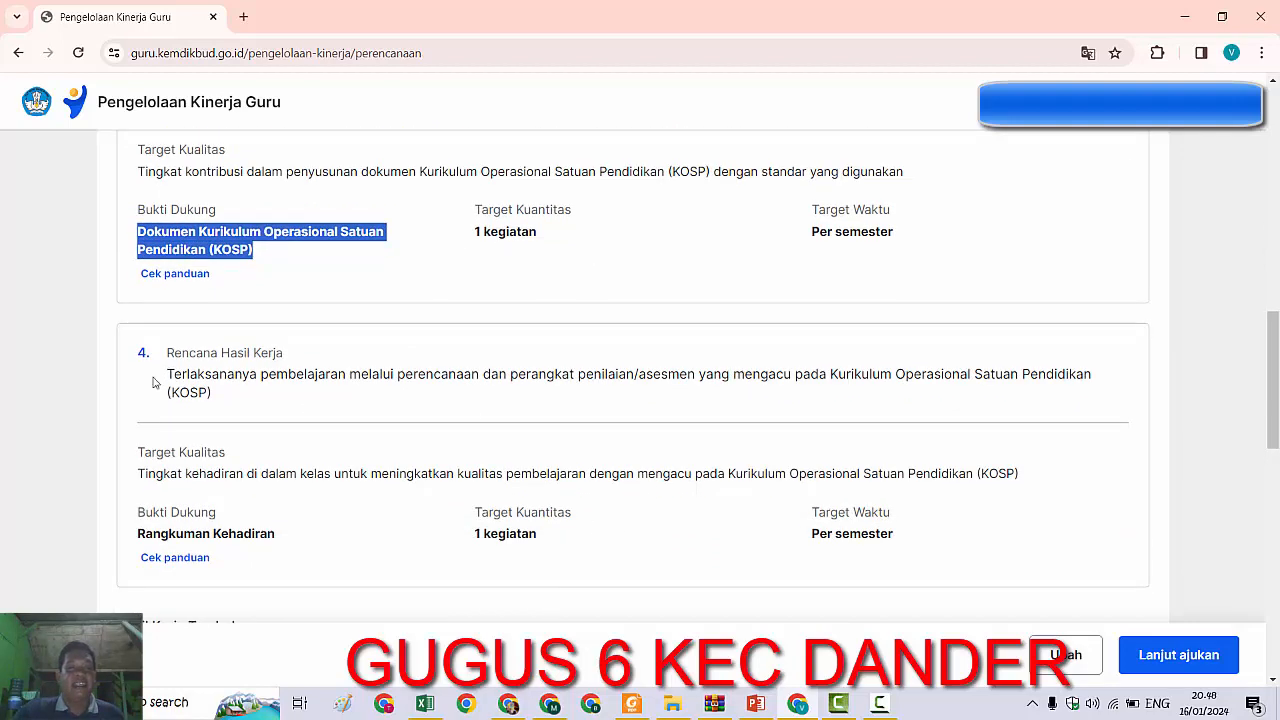
{"action": "left_click", "coordinate": [168, 376]}
{"action": "left_click_drag", "start_coordinate": [168, 376], "coordinate": [229, 411]}
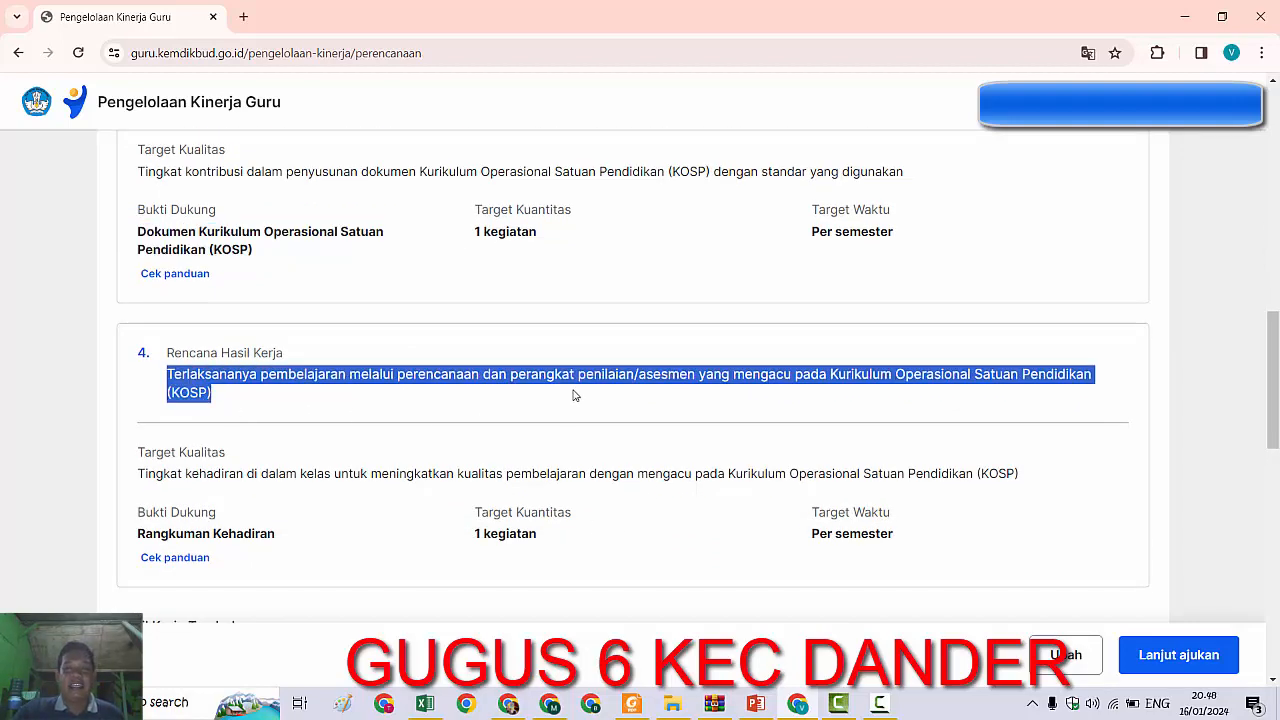
{"action": "scroll", "coordinate": [353, 405], "scroll_direction": "down", "scroll_amount": 1}
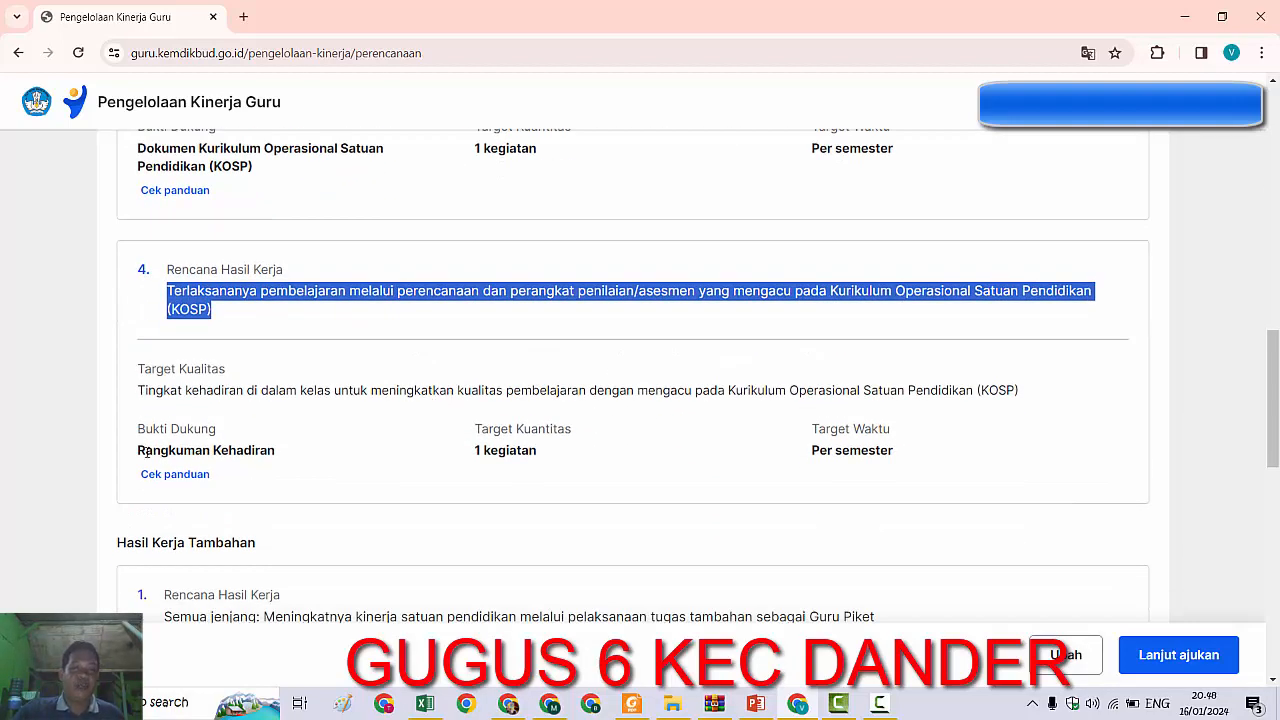
{"action": "left_click_drag", "start_coordinate": [137, 450], "coordinate": [268, 450]}
{"action": "left_click", "coordinate": [291, 455]}
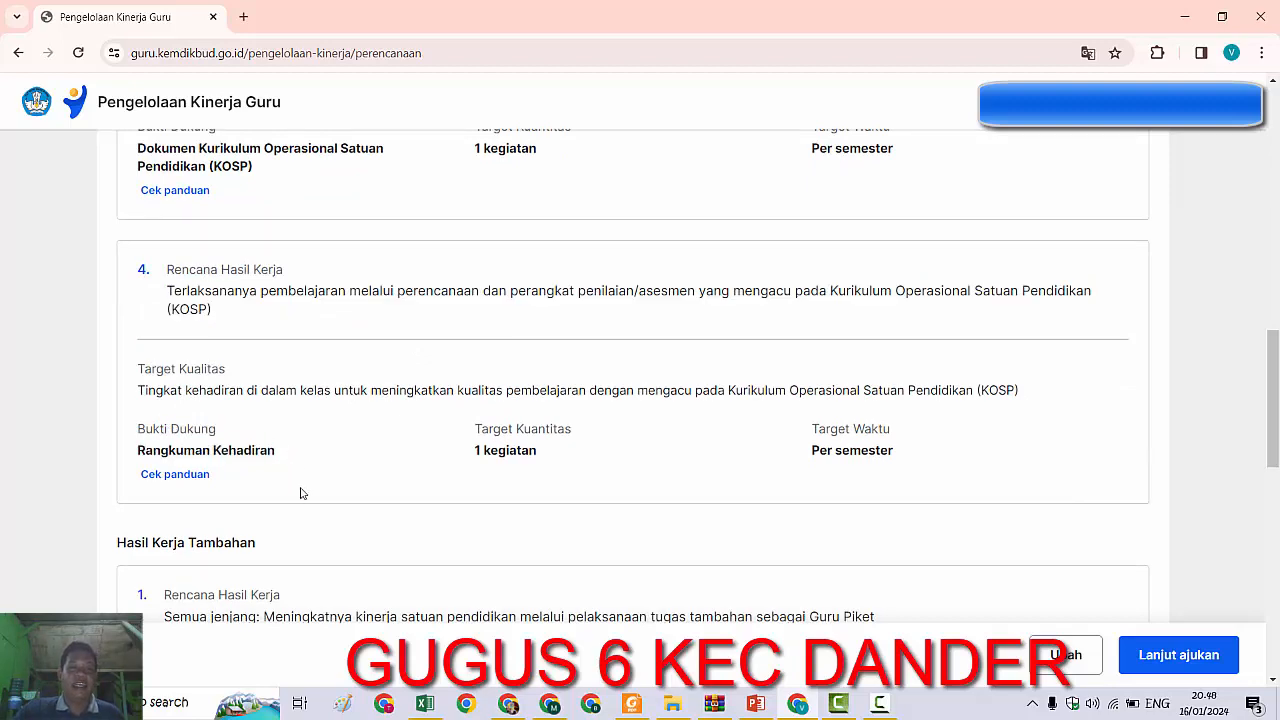
Review the Hasil Kerja Tambahan entry for Guru Piket and the opening rows of the Perilaku Kerja table.
{"action": "scroll", "coordinate": [300, 491], "scroll_direction": "down", "scroll_amount": 3}
{"action": "scroll", "coordinate": [376, 453], "scroll_direction": "down", "scroll_amount": 1}
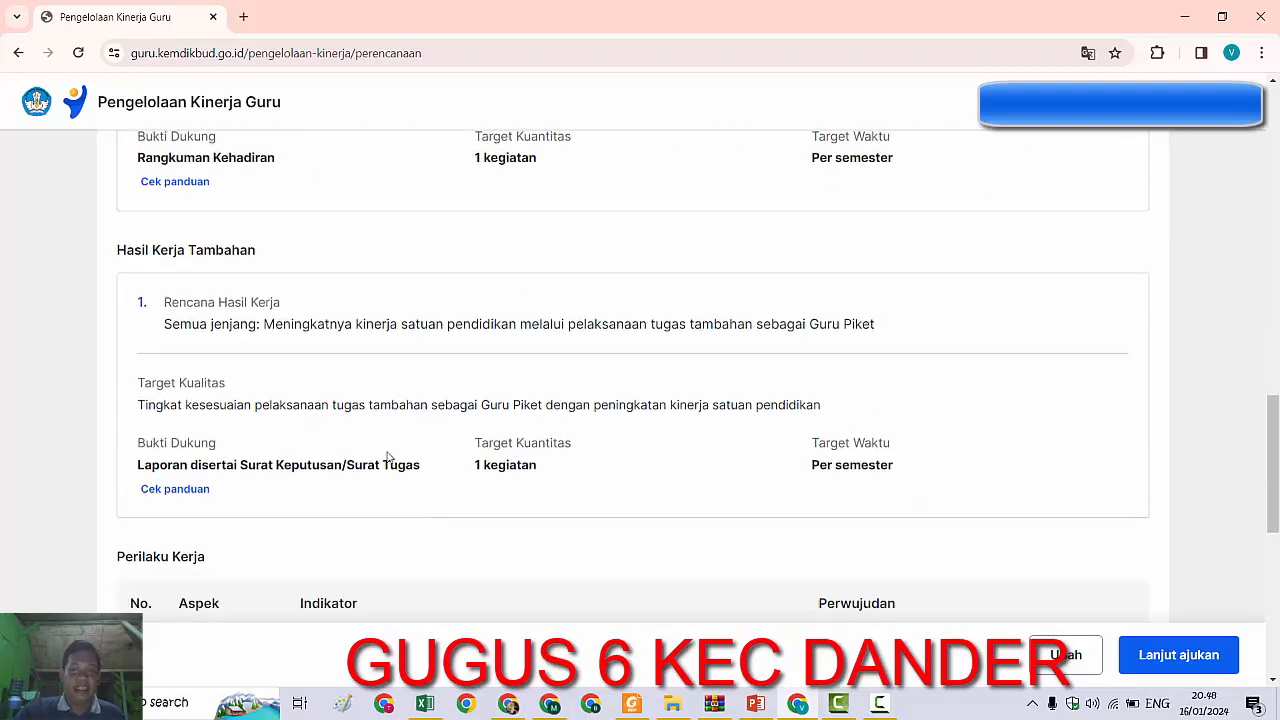
{"action": "scroll", "coordinate": [632, 443], "scroll_direction": "down", "scroll_amount": 2}
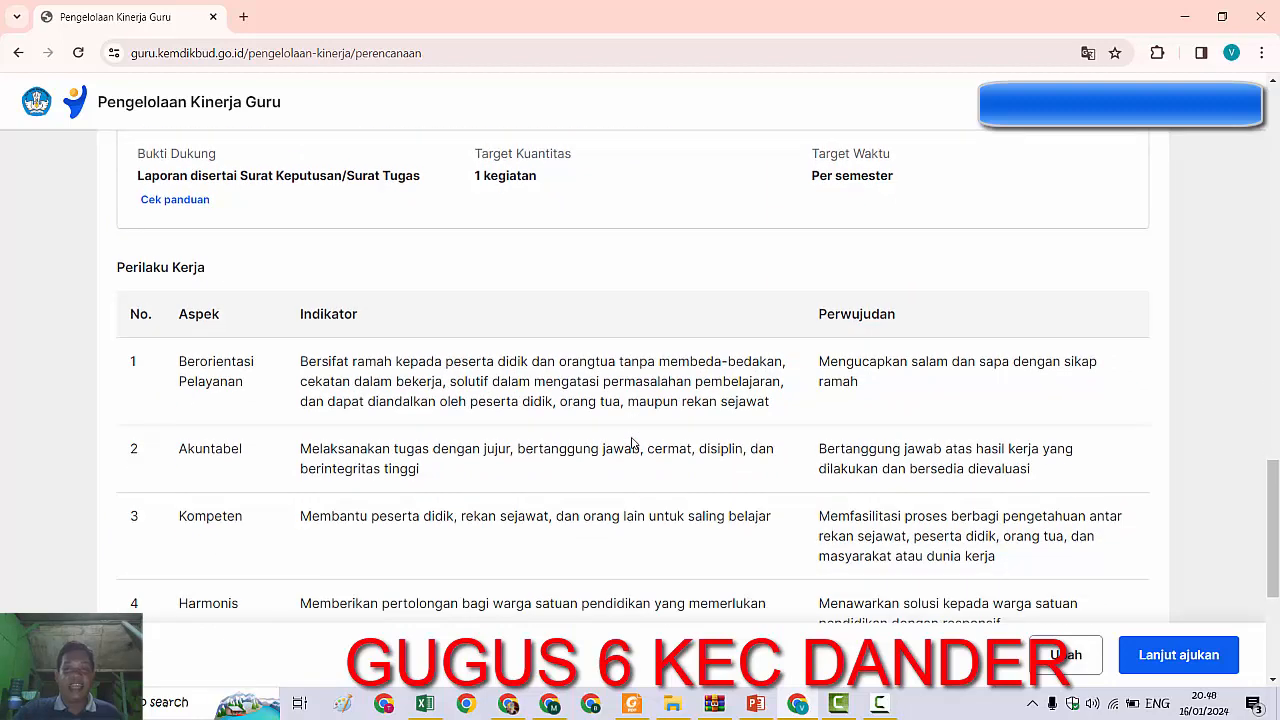
{"action": "scroll", "coordinate": [632, 443], "scroll_direction": "up", "scroll_amount": 2}
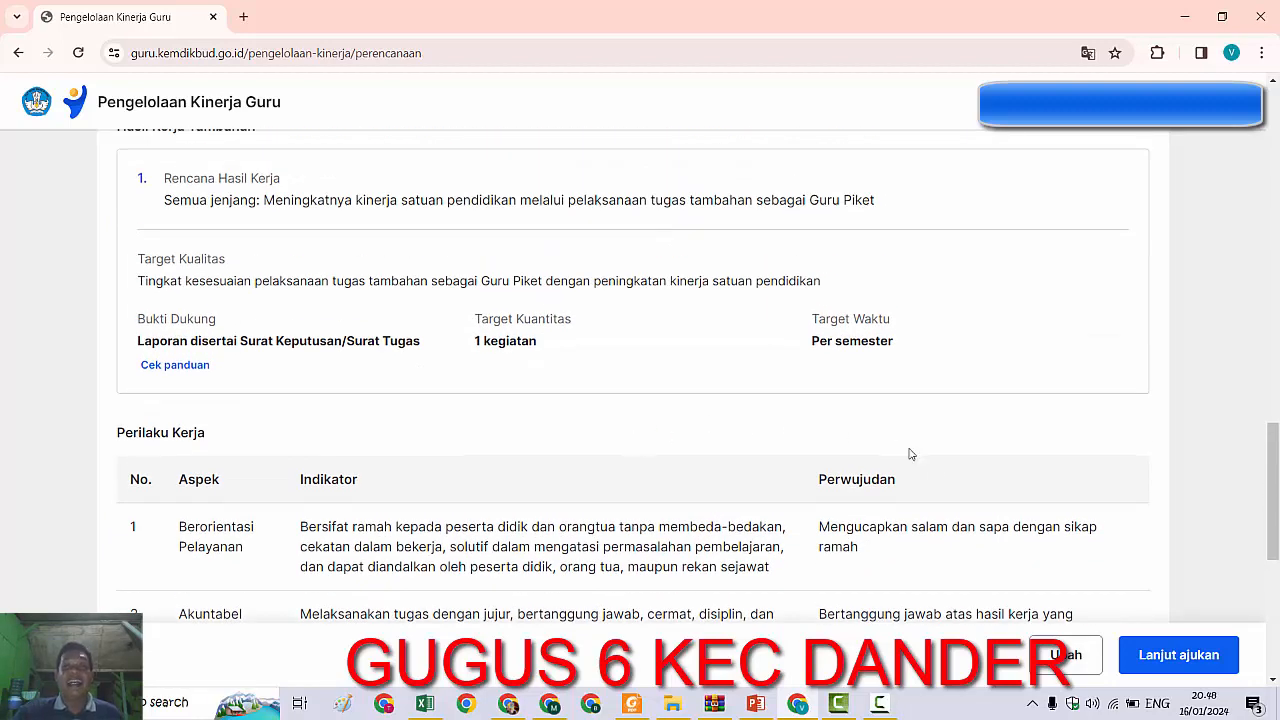
Proceed to the submission prompt for the performance plan and save the plan as a draft instead of submitting it.
{"action": "left_click", "coordinate": [1202, 656]}
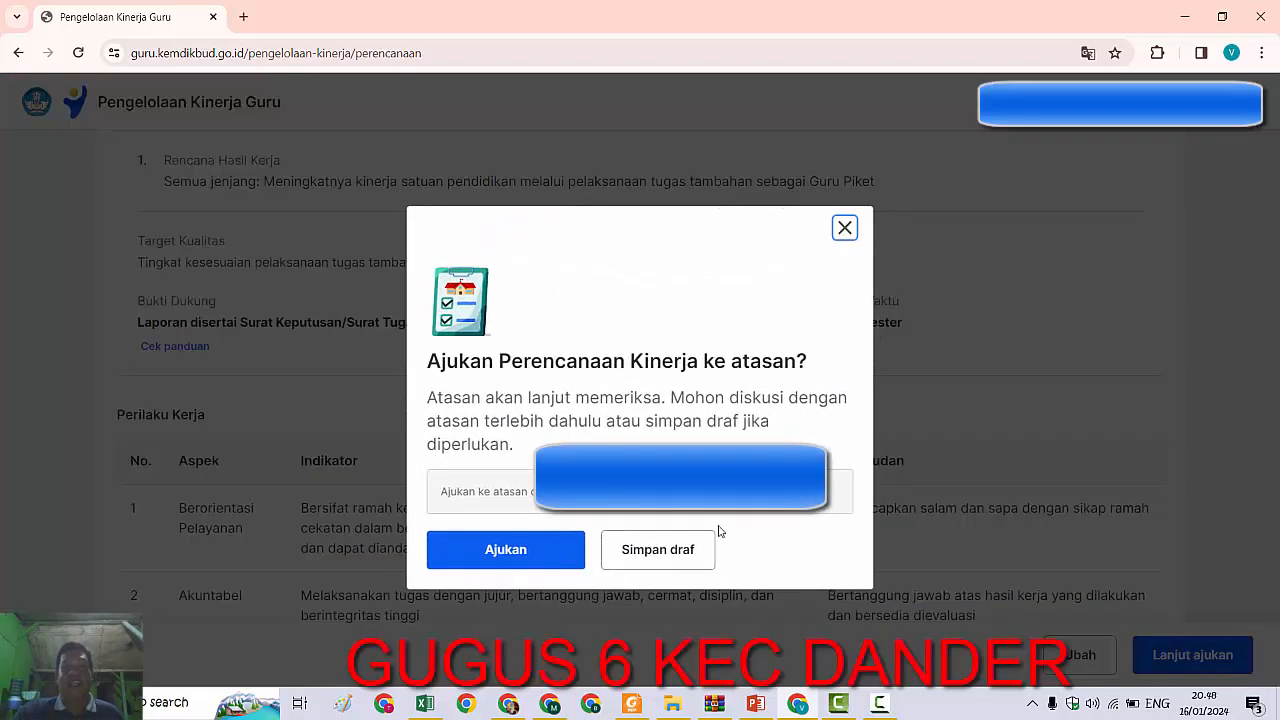
{"action": "left_click", "coordinate": [660, 545]}
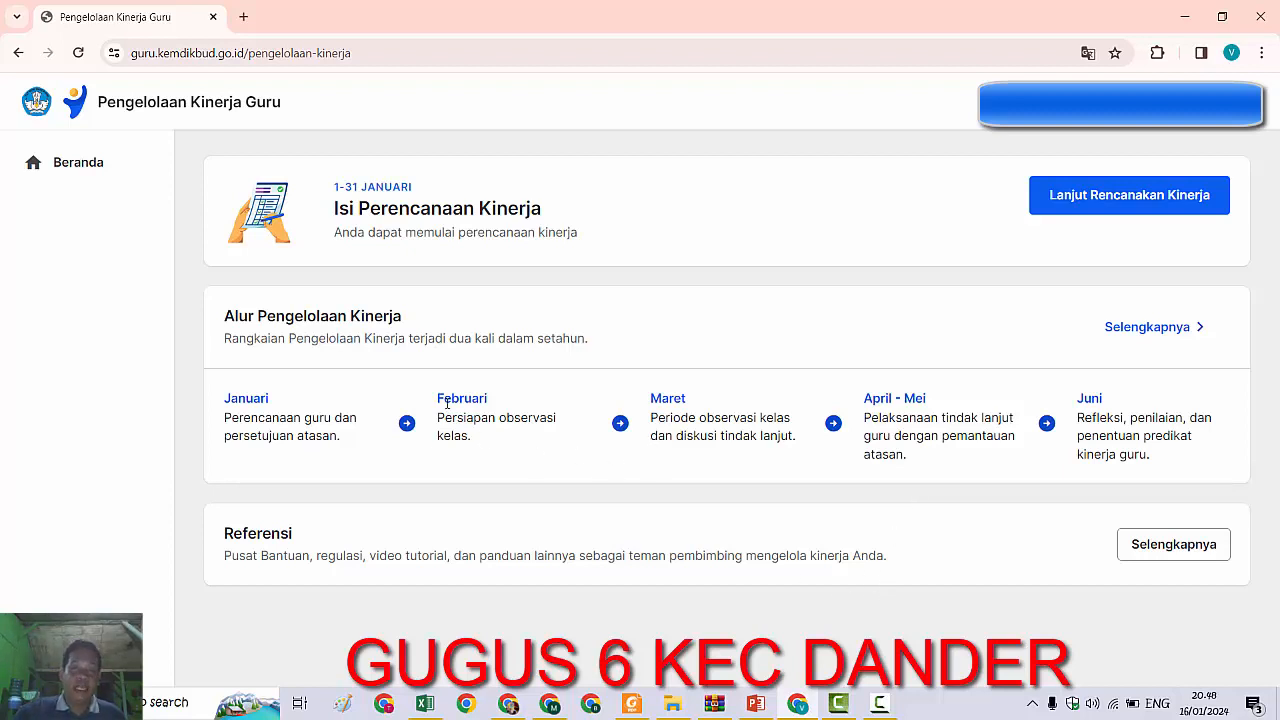
Highlight the Februari class-observation preparation stage in Alur Pengelolaan Kinerja to read it, and clear the selection.
{"action": "left_click_drag", "start_coordinate": [445, 401], "coordinate": [478, 437]}
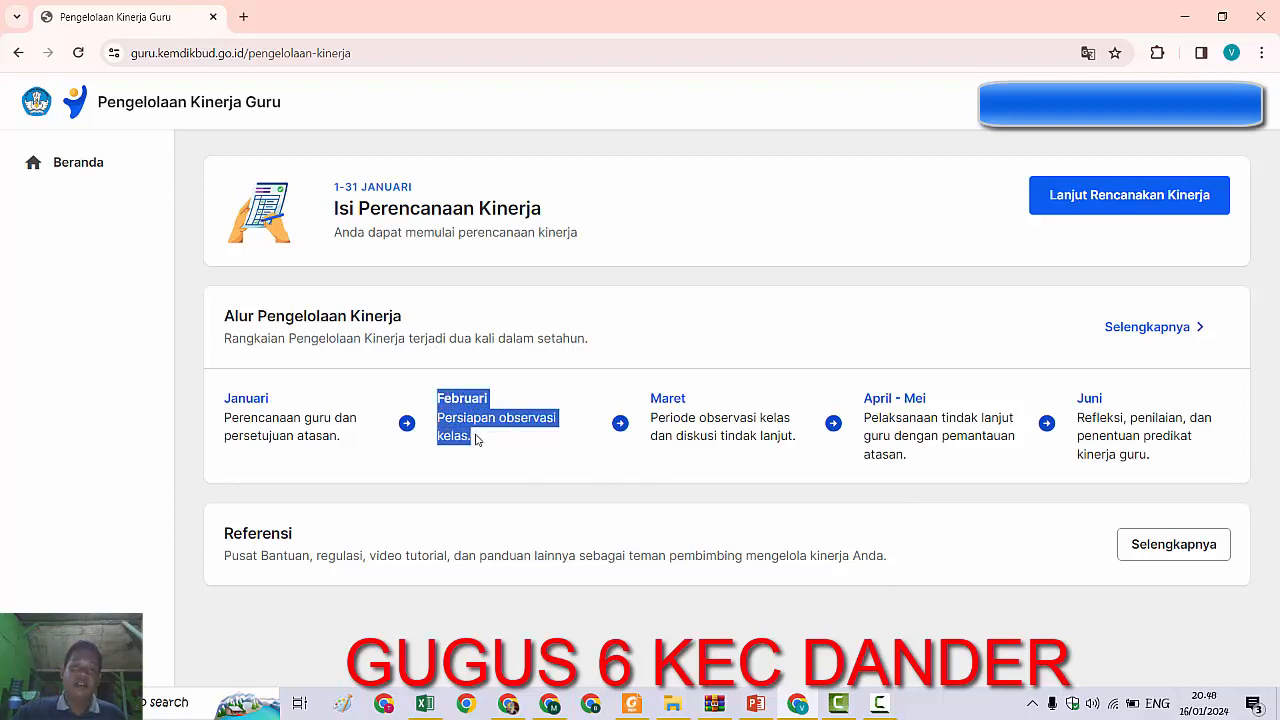
{"action": "left_click", "coordinate": [770, 516]}
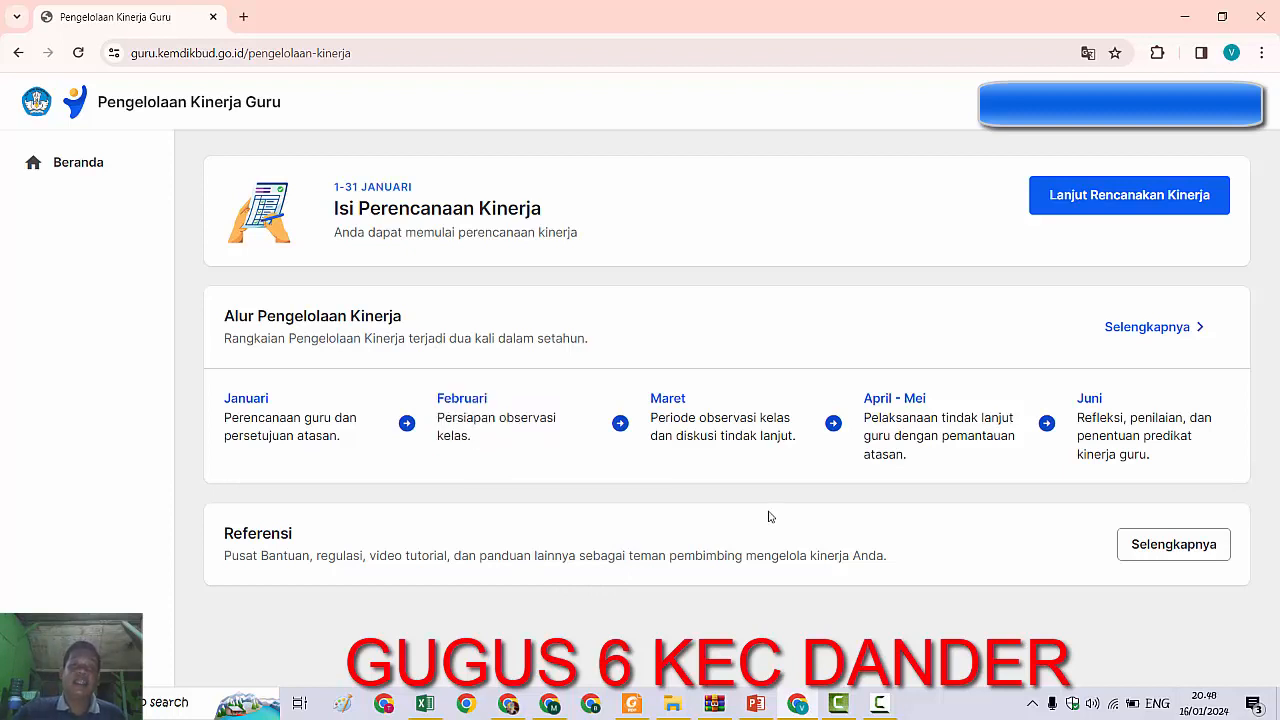